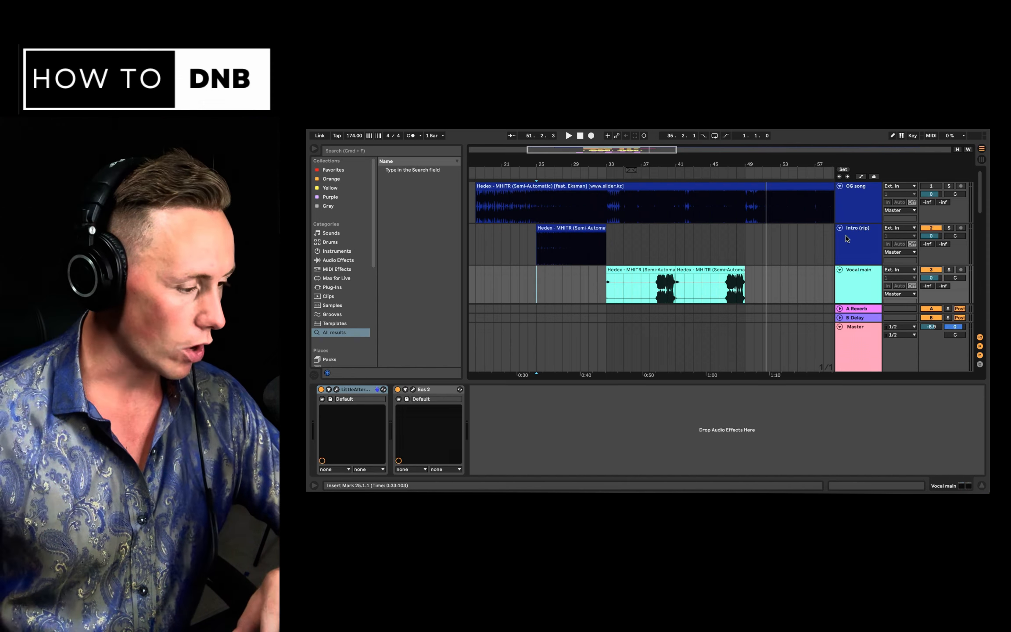
Examine the OG song, Intro (rip) and Vocal main tracks, selecting the intro clip and the range from bar 33 to 52
{"action": "left_click", "coordinate": [861, 198]}
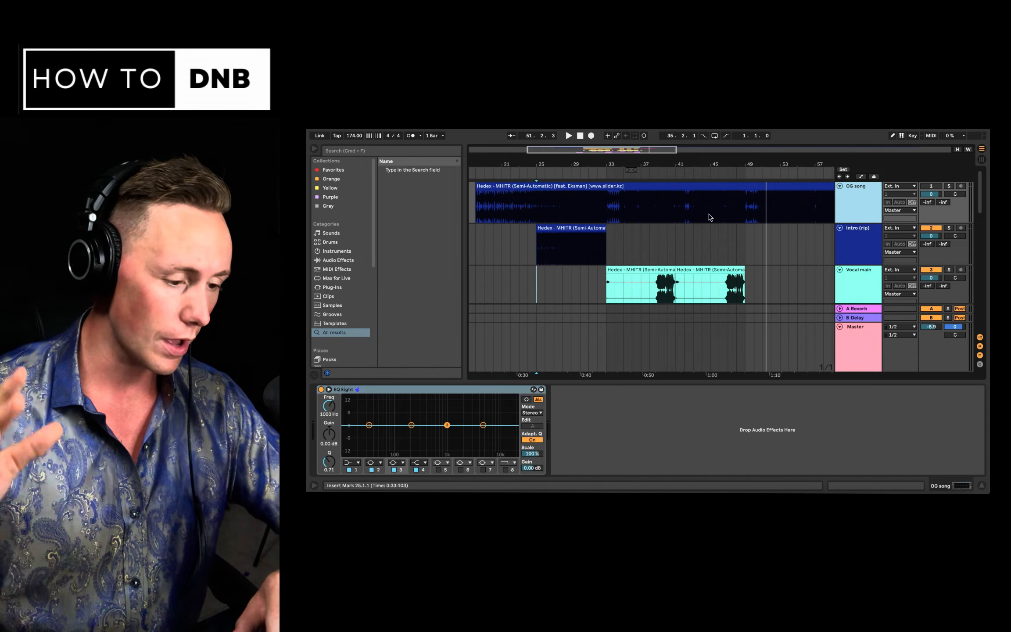
{"action": "scroll", "coordinate": [711, 217], "scroll_direction": "down", "scroll_amount": 2}
{"action": "scroll", "coordinate": [710, 217], "scroll_direction": "up", "scroll_amount": 2}
{"action": "scroll", "coordinate": [710, 217], "scroll_direction": "left", "scroll_amount": 1}
{"action": "left_click", "coordinate": [576, 228]}
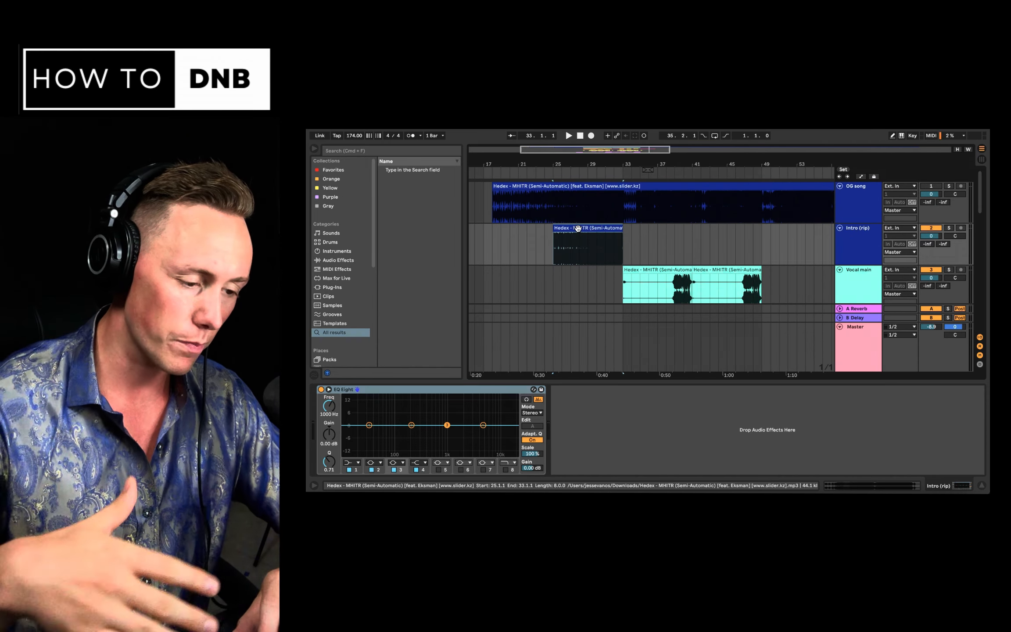
{"action": "left_click_drag", "start_coordinate": [627, 261], "coordinate": [786, 280]}
{"action": "scroll", "coordinate": [786, 277], "scroll_direction": "down", "scroll_amount": 4}
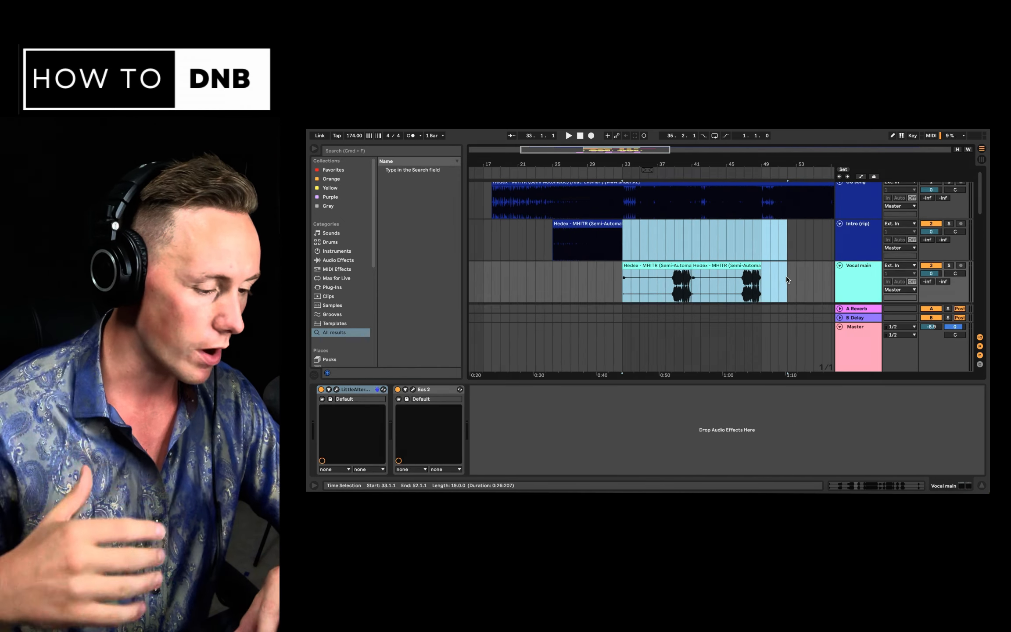
{"action": "scroll", "coordinate": [786, 278], "scroll_direction": "up", "scroll_amount": 3}
{"action": "left_click", "coordinate": [786, 278]}
Look through the remaining tracks, from the Horn and MHITR laser past the bass and drums to the FX group's Sweep
{"action": "scroll", "coordinate": [720, 219], "scroll_direction": "down", "scroll_amount": 3}
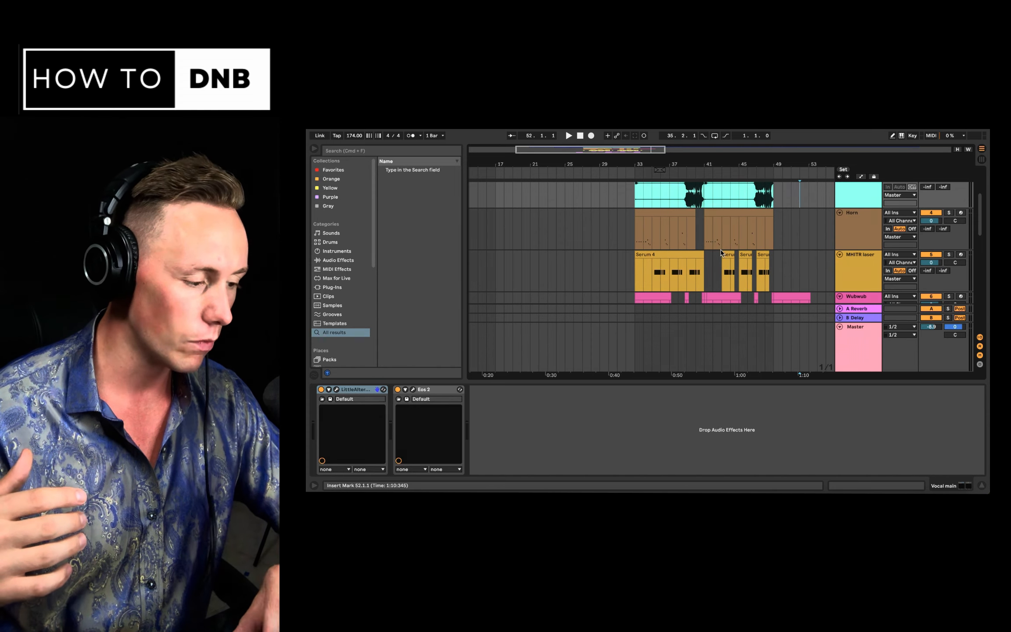
{"action": "scroll", "coordinate": [720, 251], "scroll_direction": "down", "scroll_amount": 2}
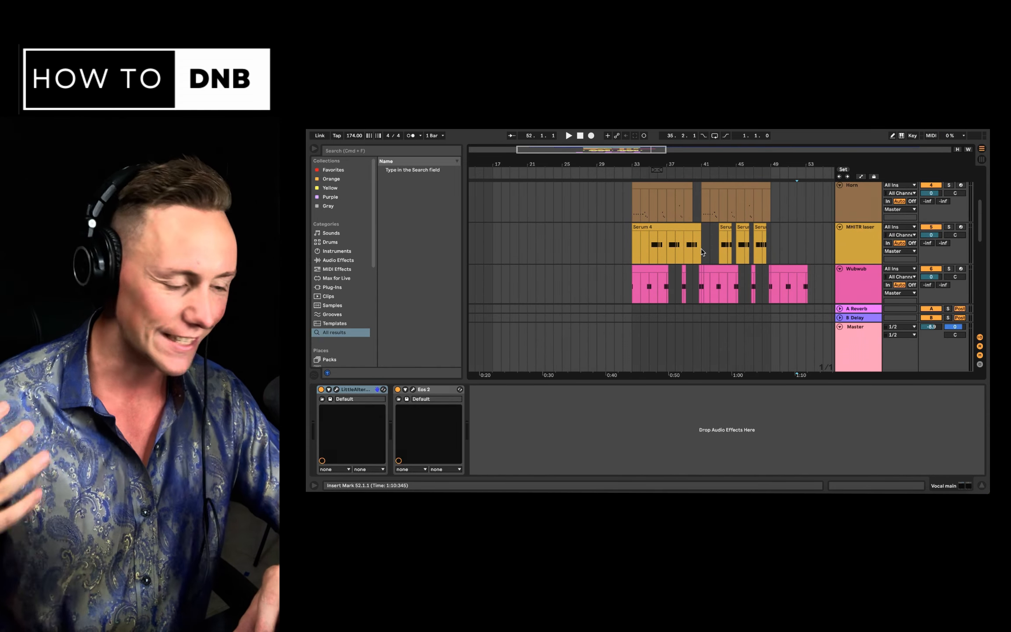
{"action": "scroll", "coordinate": [719, 263], "scroll_direction": "down", "scroll_amount": 2}
{"action": "scroll", "coordinate": [720, 264], "scroll_direction": "right", "scroll_amount": 1}
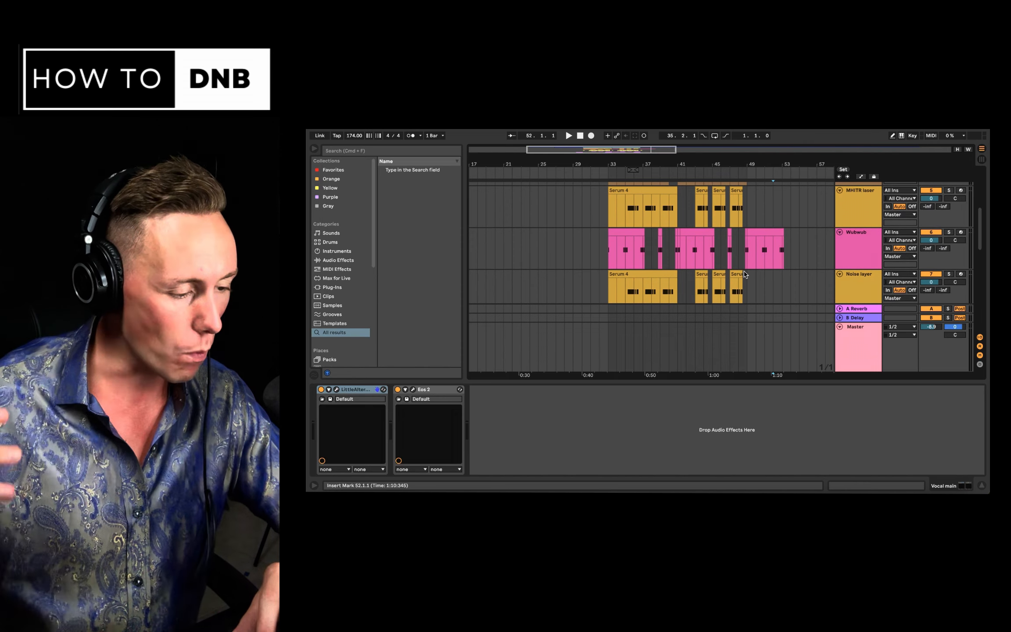
{"action": "scroll", "coordinate": [744, 275], "scroll_direction": "down", "scroll_amount": 2}
{"action": "scroll", "coordinate": [744, 275], "scroll_direction": "left", "scroll_amount": 1}
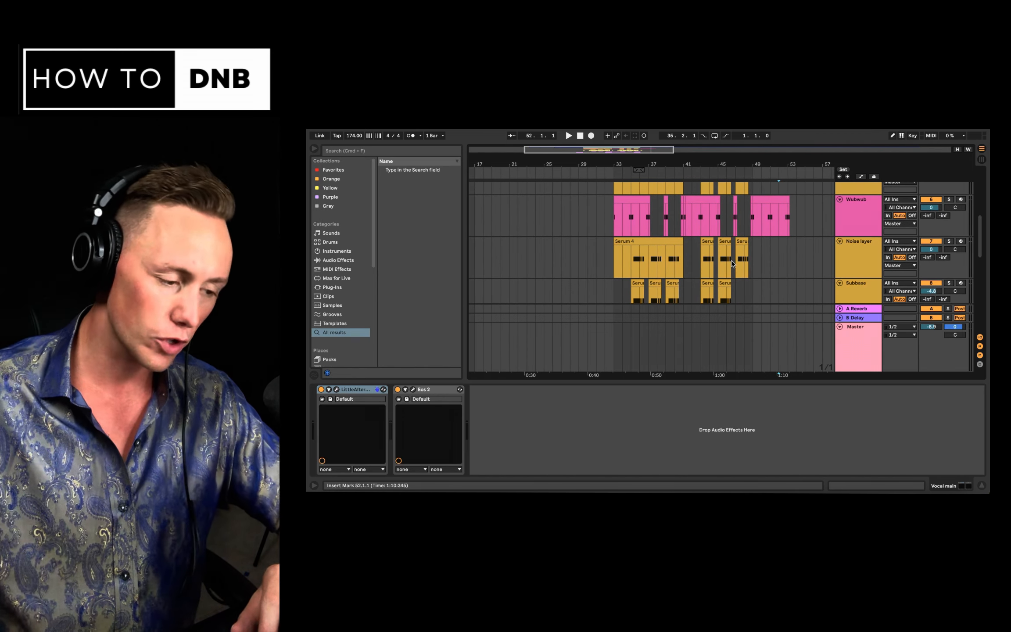
{"action": "scroll", "coordinate": [731, 263], "scroll_direction": "down", "scroll_amount": 2}
{"action": "scroll", "coordinate": [732, 264], "scroll_direction": "left", "scroll_amount": 1}
{"action": "scroll", "coordinate": [730, 263], "scroll_direction": "down", "scroll_amount": 5}
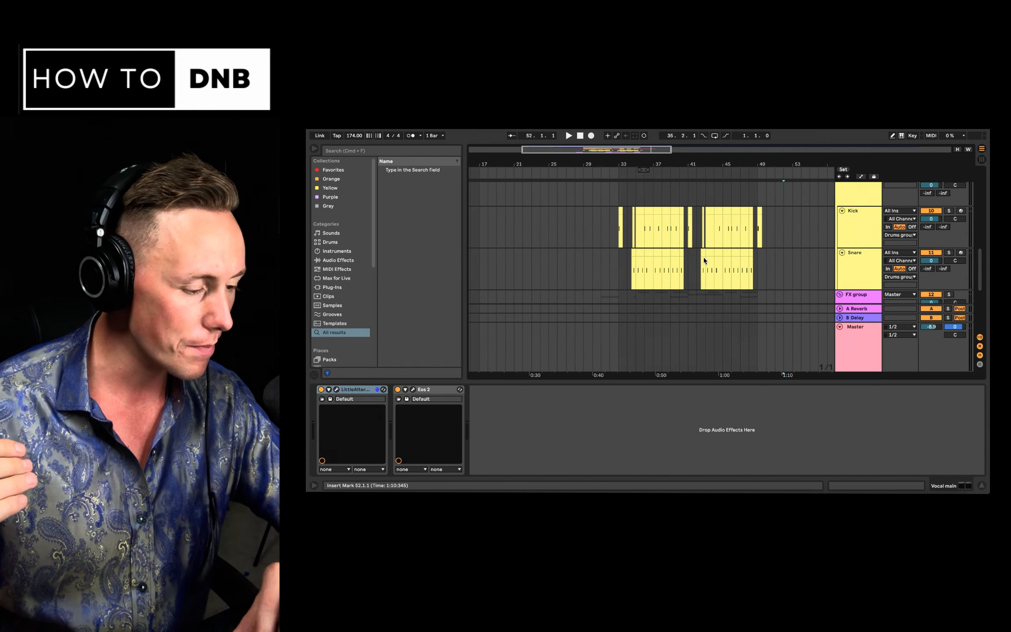
{"action": "scroll", "coordinate": [702, 257], "scroll_direction": "down", "scroll_amount": 3}
{"action": "scroll", "coordinate": [702, 257], "scroll_direction": "right", "scroll_amount": 1}
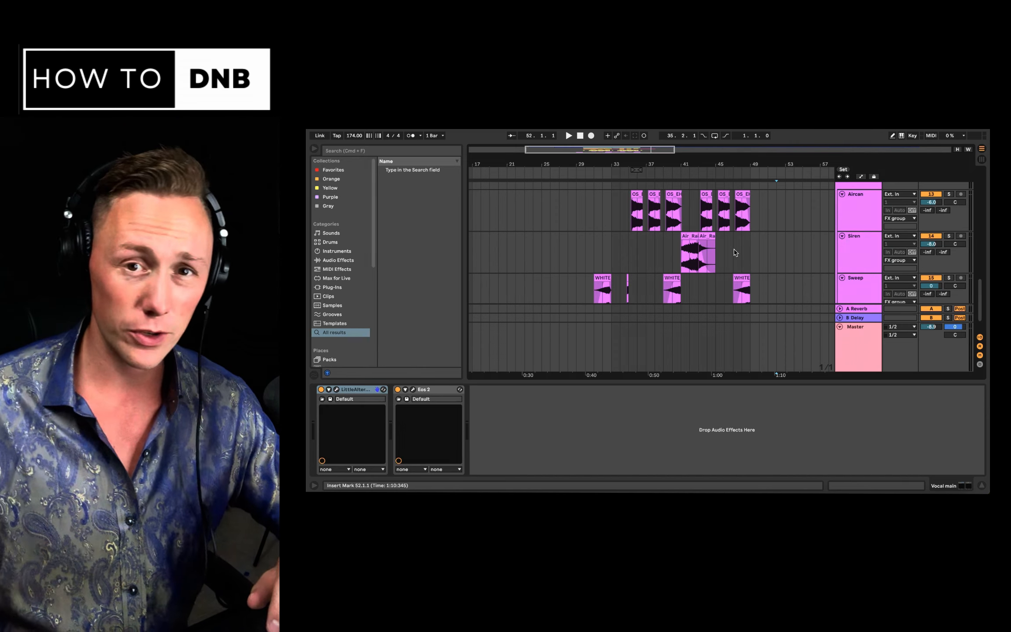
{"action": "scroll", "coordinate": [734, 249], "scroll_direction": "down", "scroll_amount": 2}
{"action": "scroll", "coordinate": [734, 249], "scroll_direction": "left", "scroll_amount": 1}
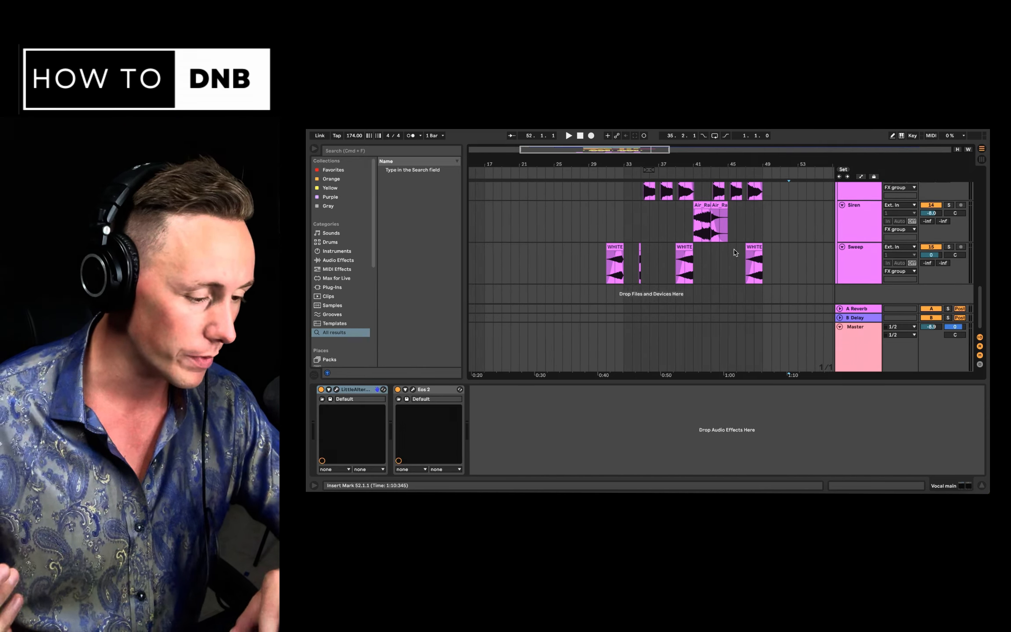
{"action": "scroll", "coordinate": [733, 248], "scroll_direction": "right", "scroll_amount": 1}
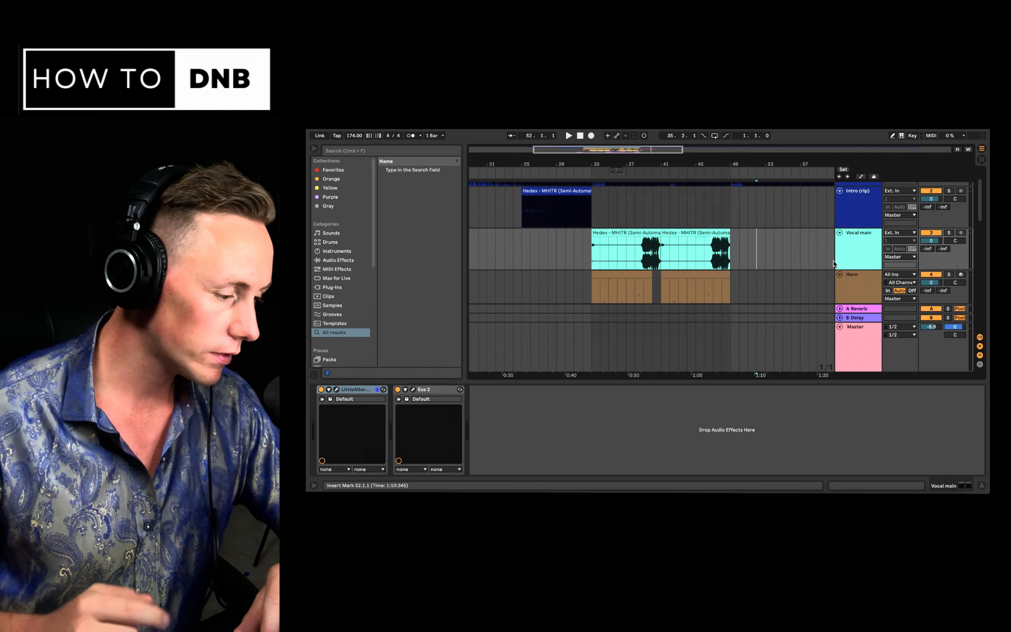
Solo the OG song track and play the original drop from bar 33
{"action": "left_click", "coordinate": [638, 233]}
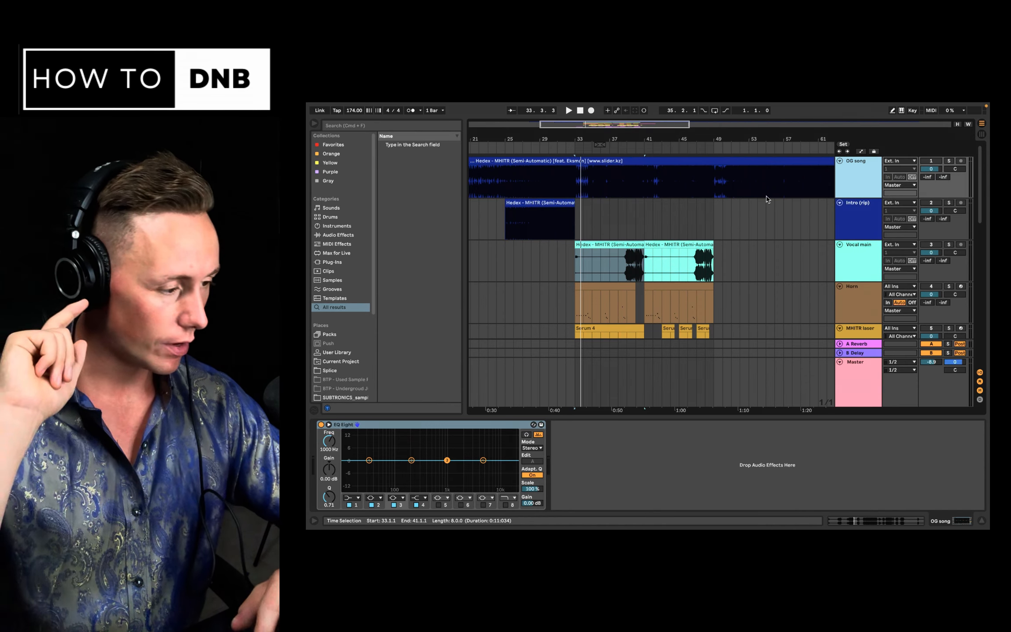
{"action": "left_click", "coordinate": [947, 161]}
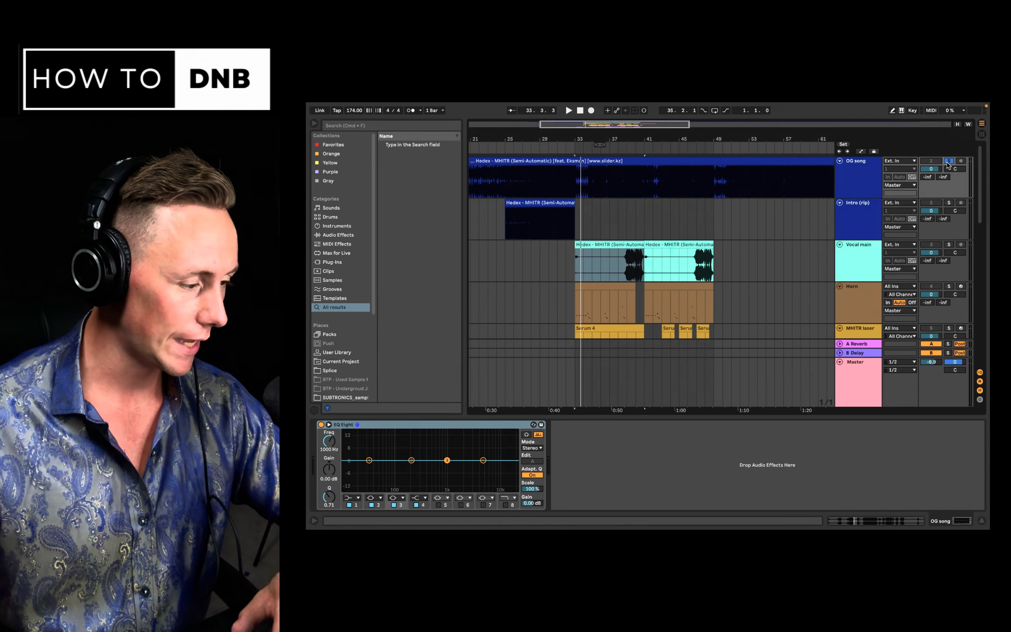
{"action": "key", "text": "space"}
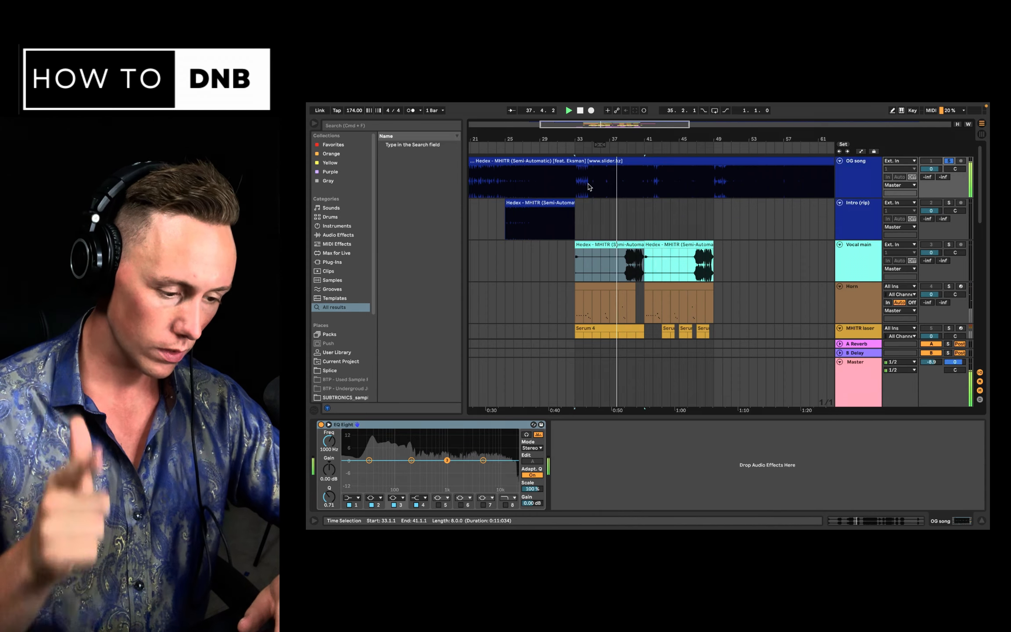
{"action": "key", "text": "space"}
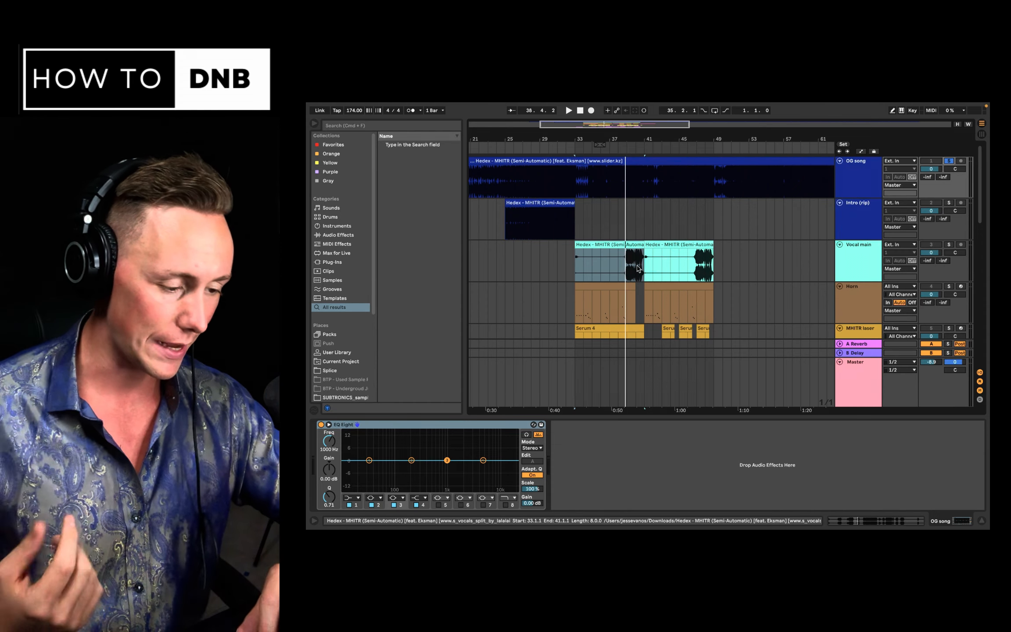
Inspect the Saturator on the Drums group and the samples loaded on the Kick and Snare tracks
{"action": "scroll", "coordinate": [864, 208], "scroll_direction": "down", "scroll_amount": 10}
{"action": "left_click", "coordinate": [863, 208]}
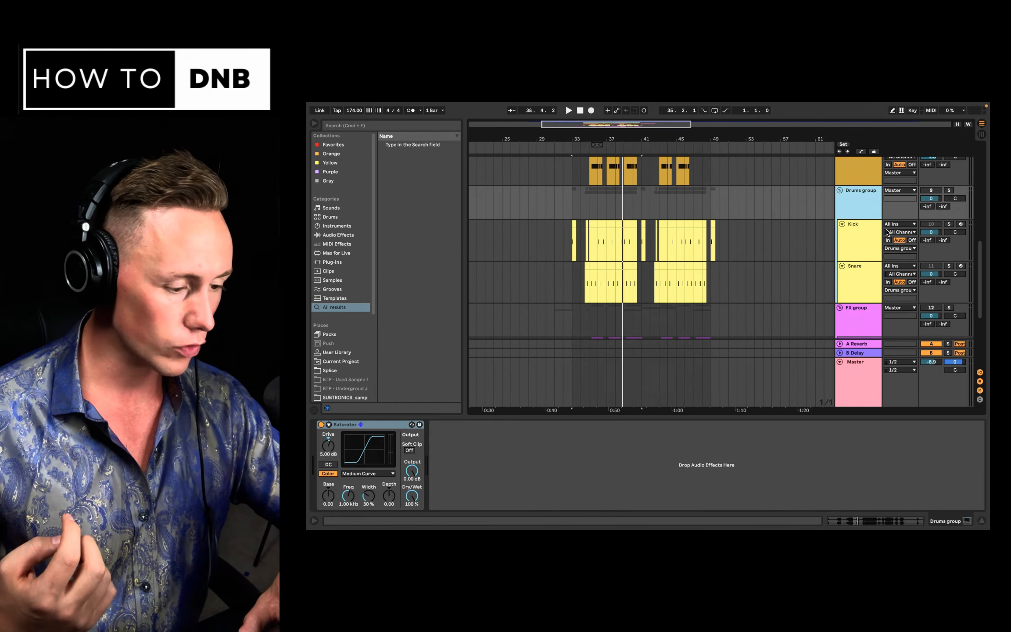
{"action": "left_click", "coordinate": [860, 235]}
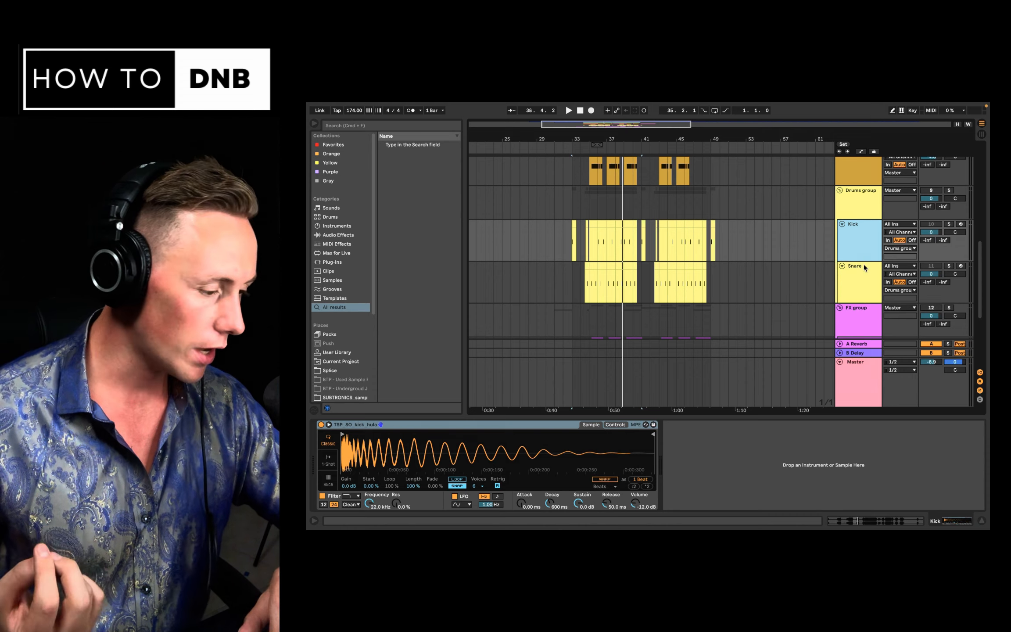
{"action": "left_click", "coordinate": [864, 277]}
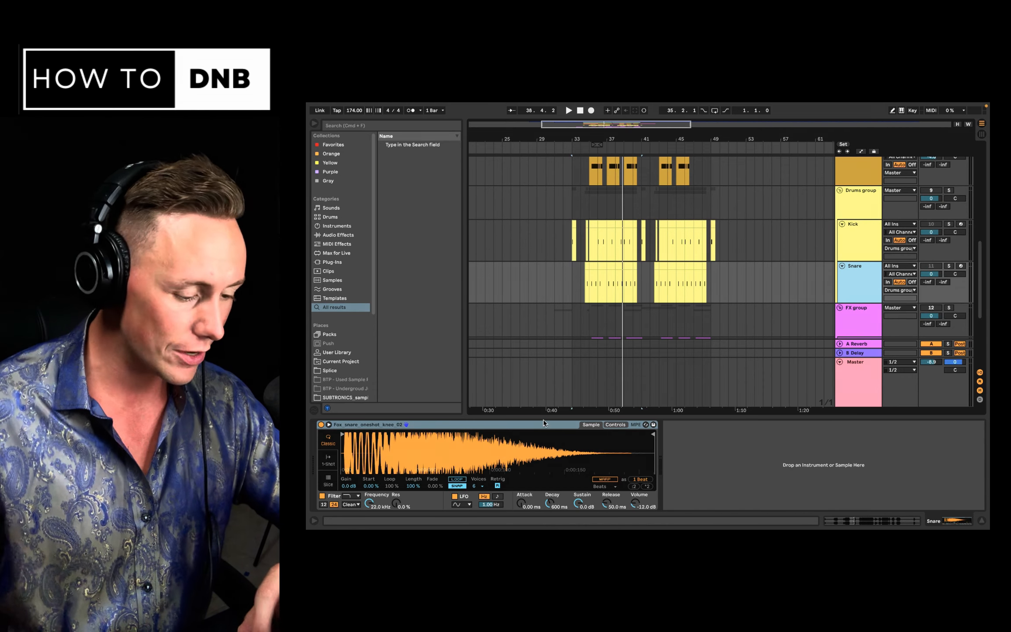
{"action": "left_click", "coordinate": [855, 229]}
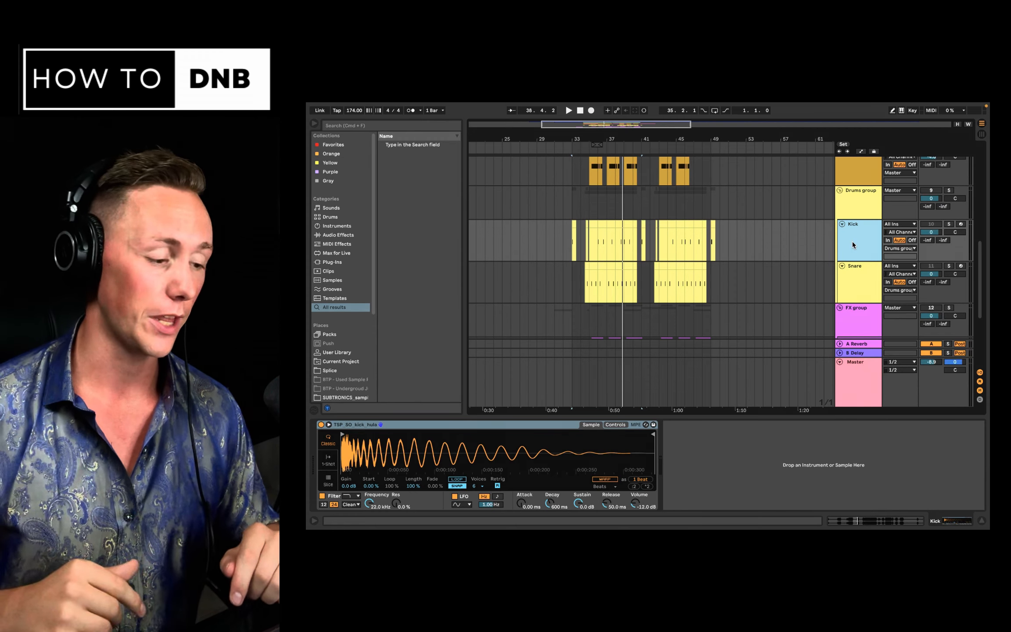
{"action": "key", "text": "Up"}
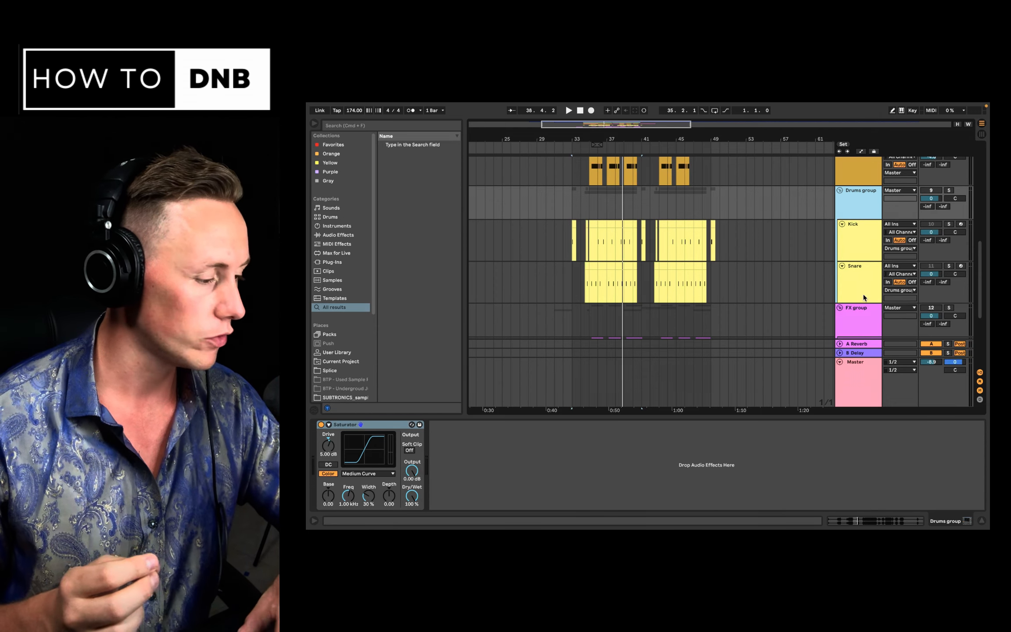
Play the arrangement from bar 33, where the first short Kick clip sits
{"action": "scroll", "coordinate": [587, 254], "scroll_direction": "up", "scroll_amount": 5}
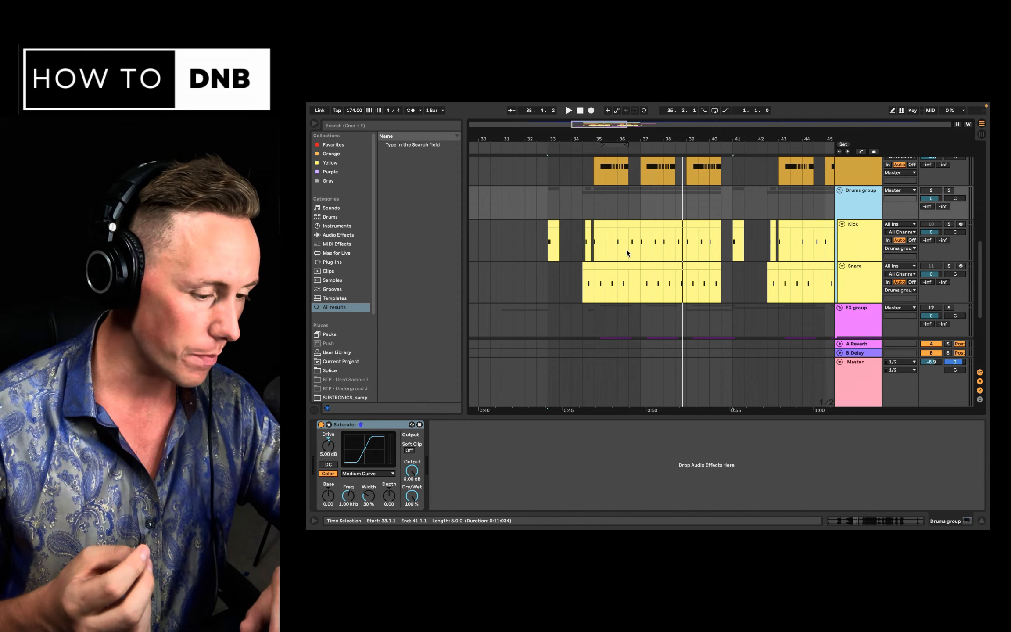
{"action": "scroll", "coordinate": [626, 252], "scroll_direction": "left", "scroll_amount": 2}
{"action": "left_click", "coordinate": [570, 229]}
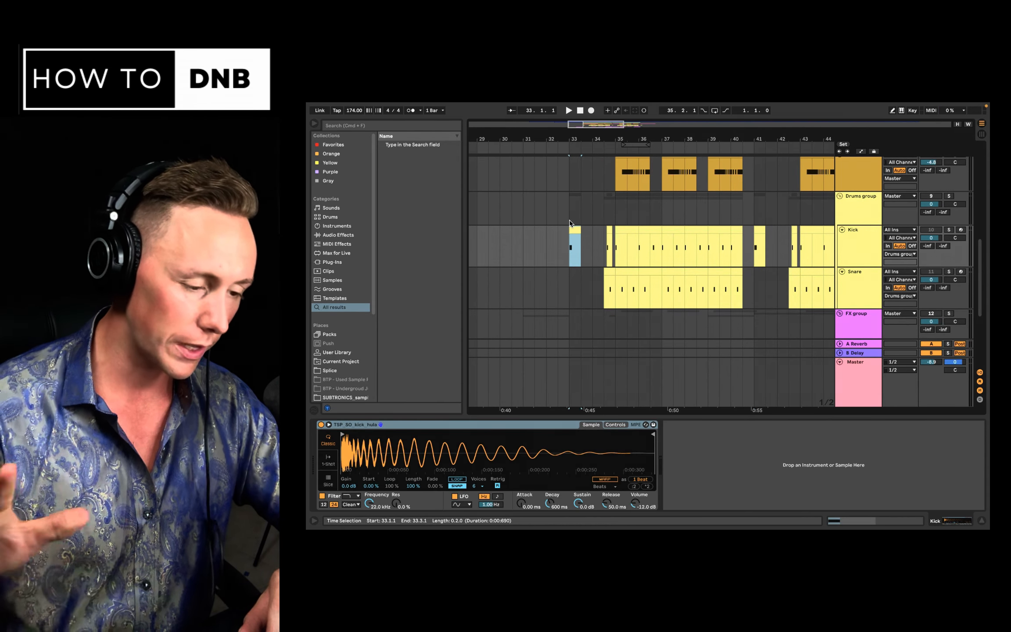
{"action": "left_click", "coordinate": [569, 222]}
{"action": "key", "text": "space"}
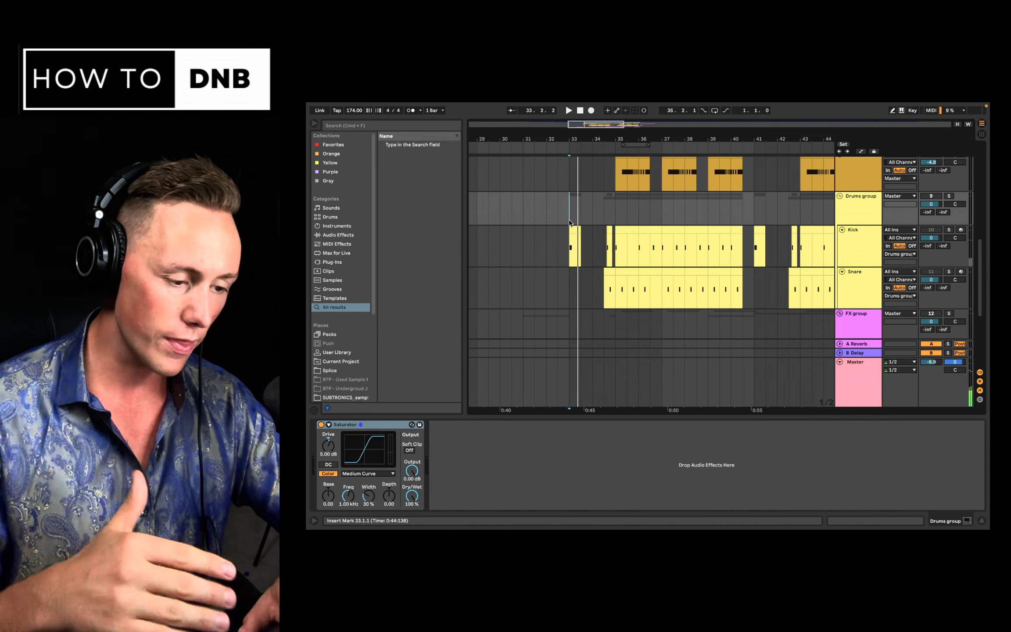
Play the passage around bar 34 to hear how the kick and snare lead into bar 35
{"action": "left_click", "coordinate": [606, 237]}
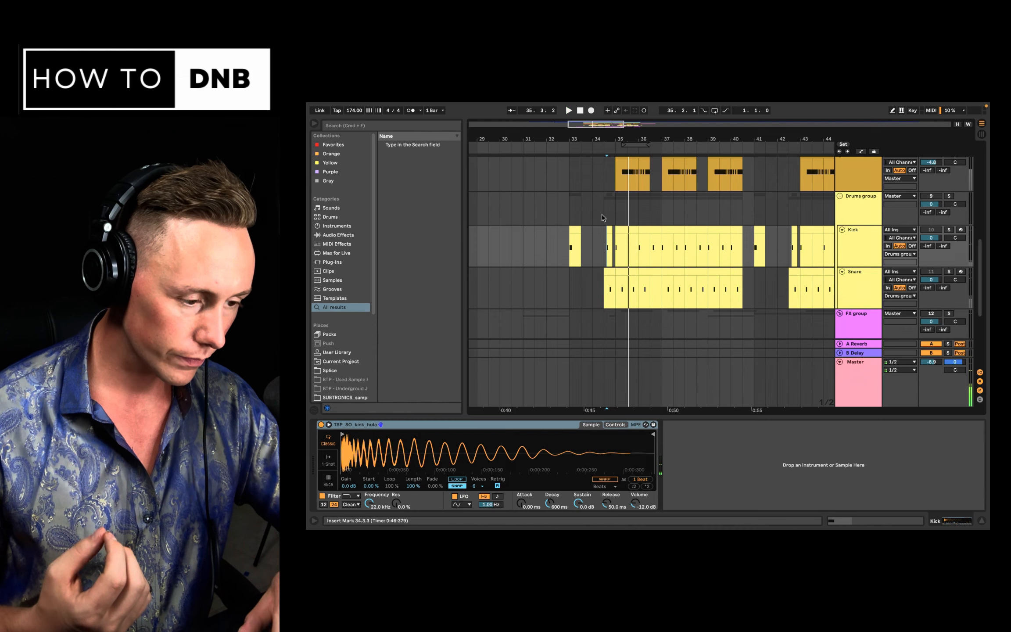
{"action": "left_click", "coordinate": [602, 214]}
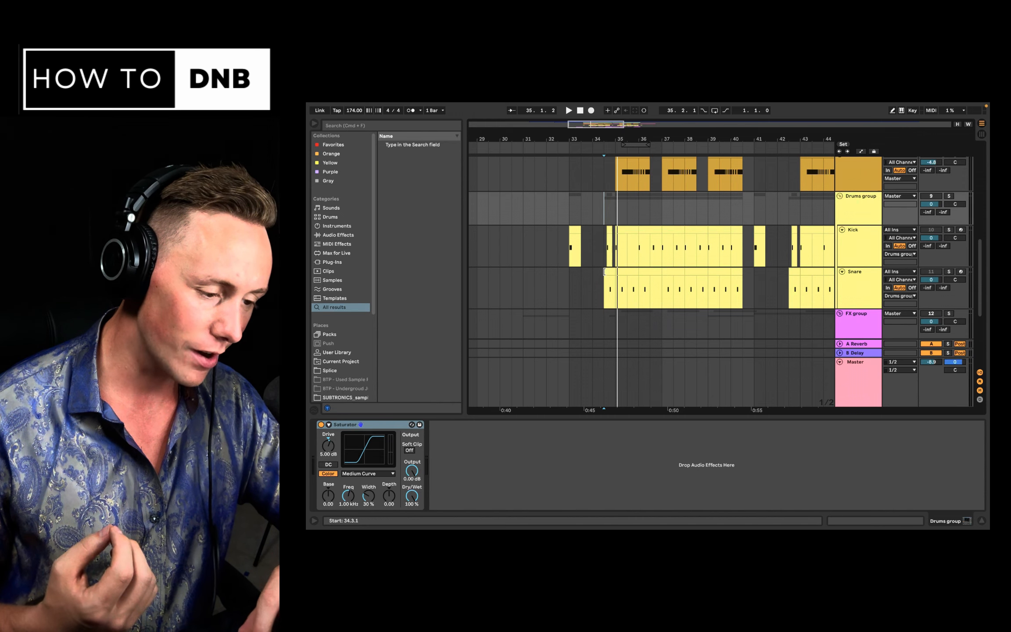
{"action": "left_click", "coordinate": [591, 263]}
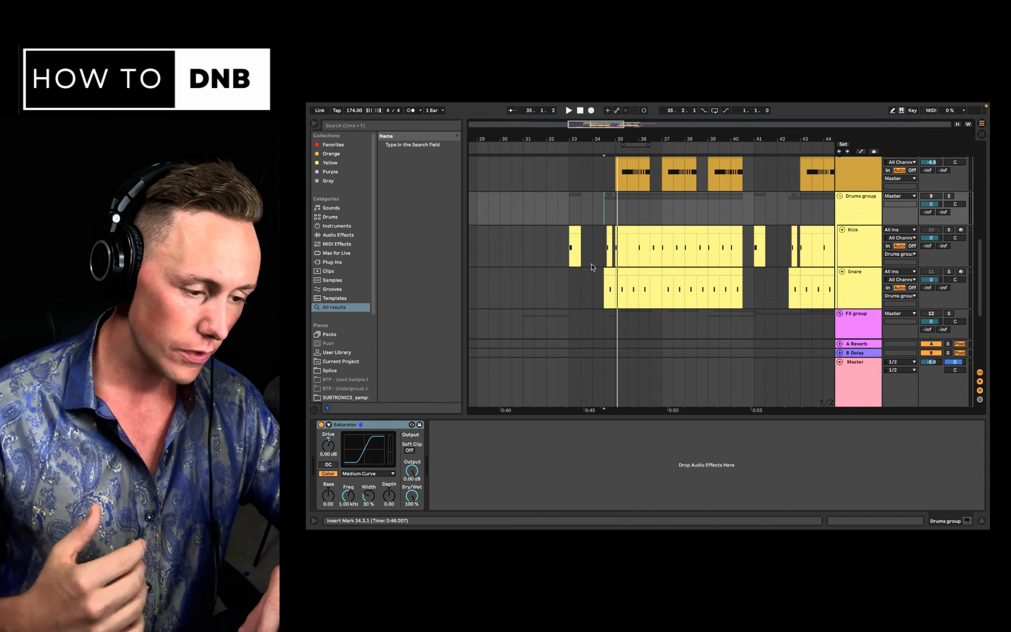
{"action": "key", "text": "space"}
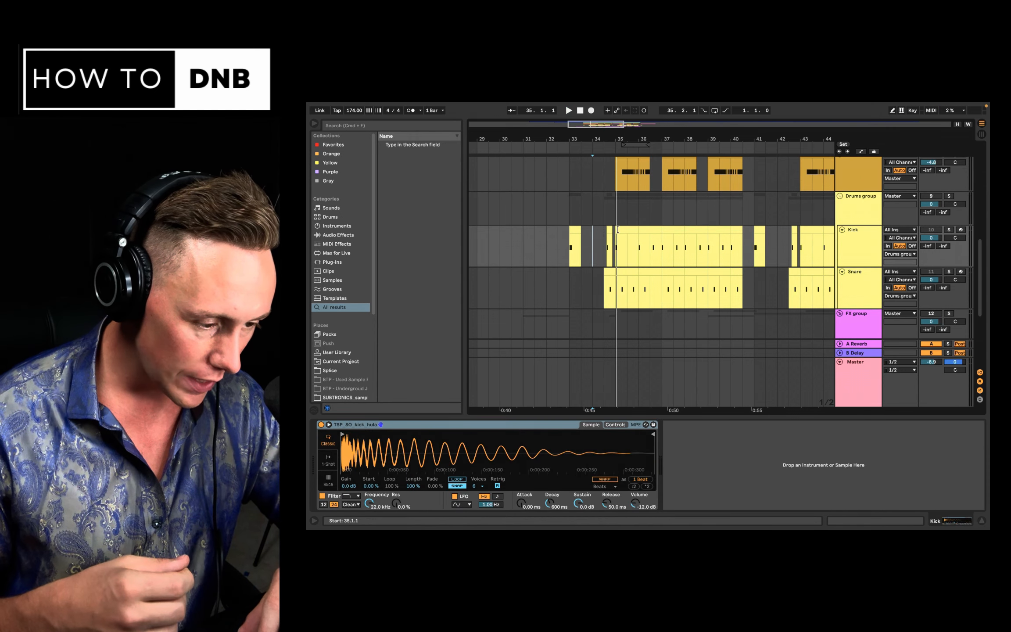
Select the Drums group, Kick and Snare range from 35.1.1 to 36.3.1, and play the arrangement from 34.4.3
{"action": "left_click_drag", "start_coordinate": [617, 229], "coordinate": [652, 286]}
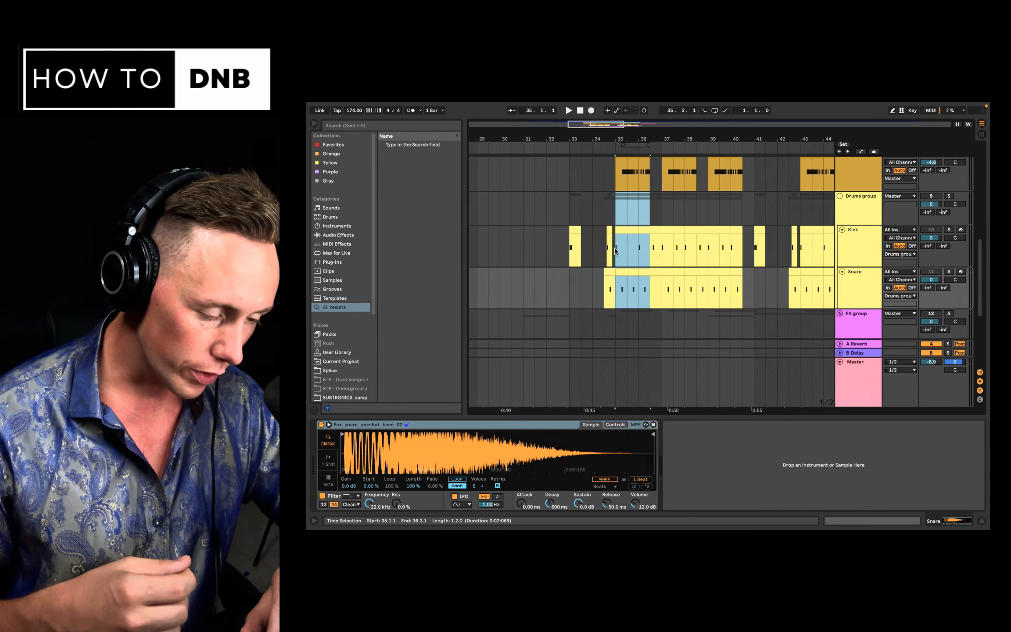
{"action": "left_click", "coordinate": [613, 261]}
{"action": "key", "text": "space"}
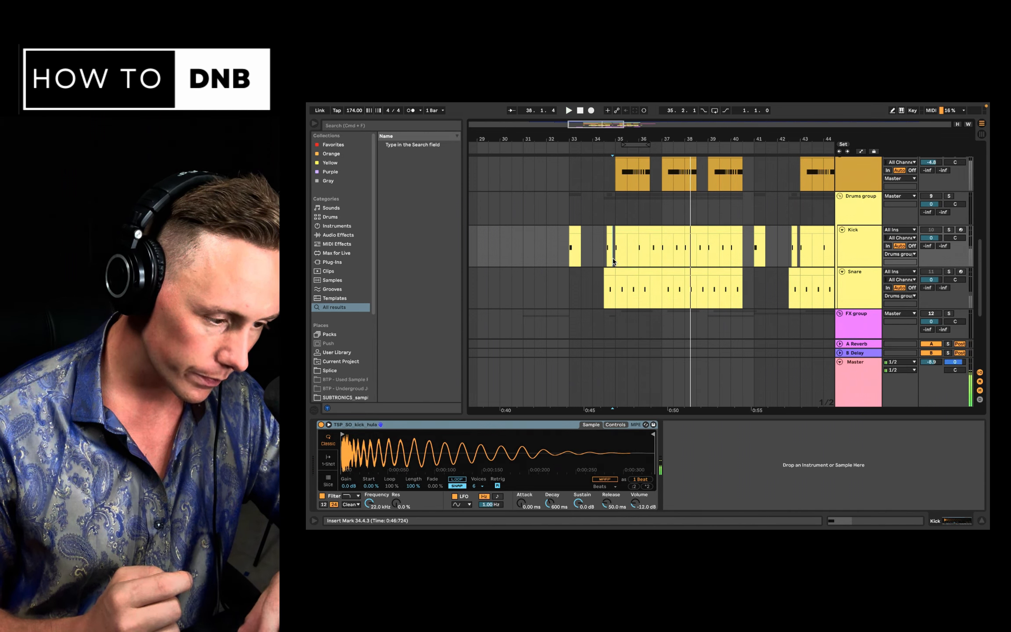
Highlight the Kick and Snare pattern from 35.1.1 to 36.3.1 and its continuation from 37.1.1 to 40.3.1
{"action": "left_click_drag", "start_coordinate": [612, 261], "coordinate": [651, 298]}
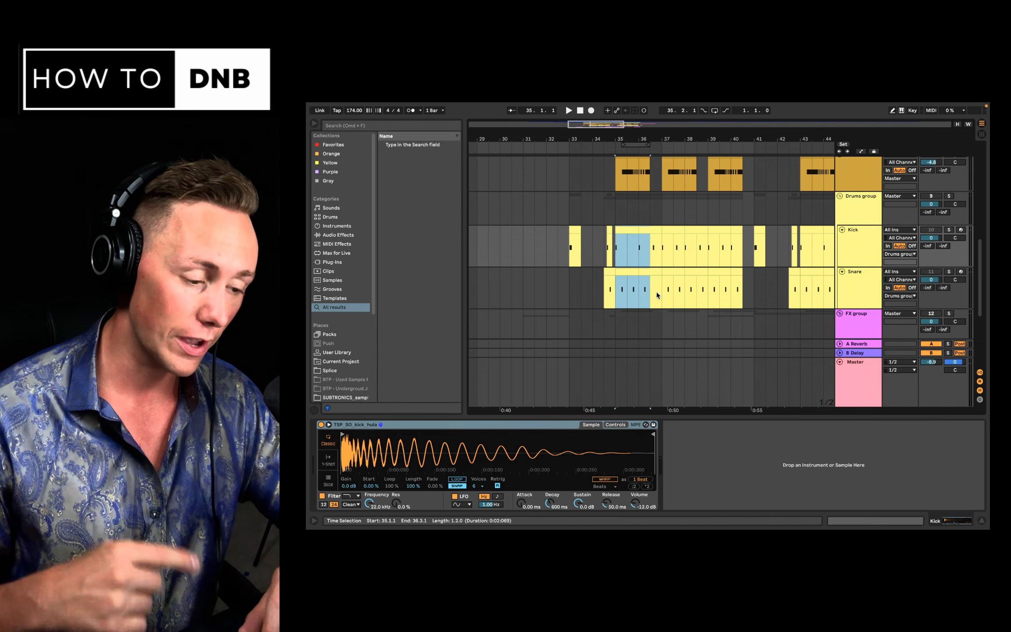
{"action": "left_click", "coordinate": [662, 243]}
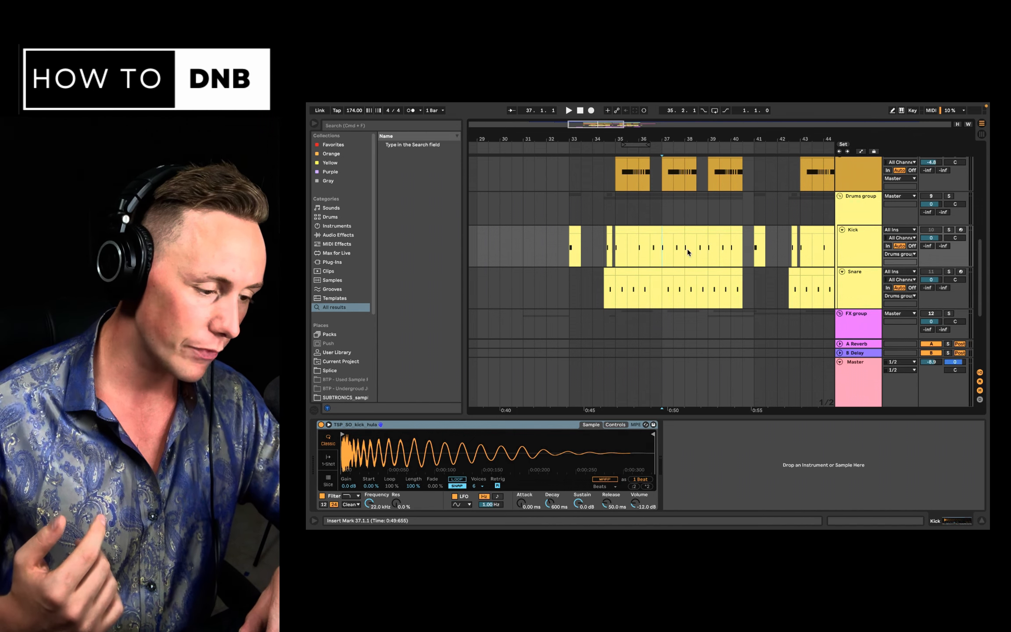
{"action": "left_click_drag", "start_coordinate": [688, 252], "coordinate": [739, 293]}
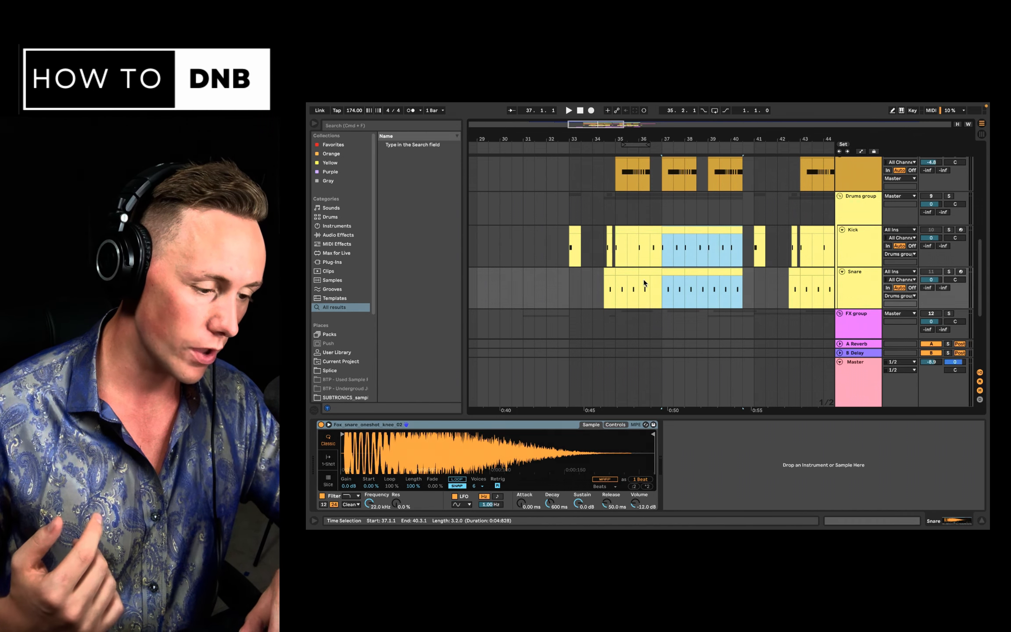
Solo the Drums group and play the kick and snare pattern from 34.3.1
{"action": "left_click", "coordinate": [949, 197]}
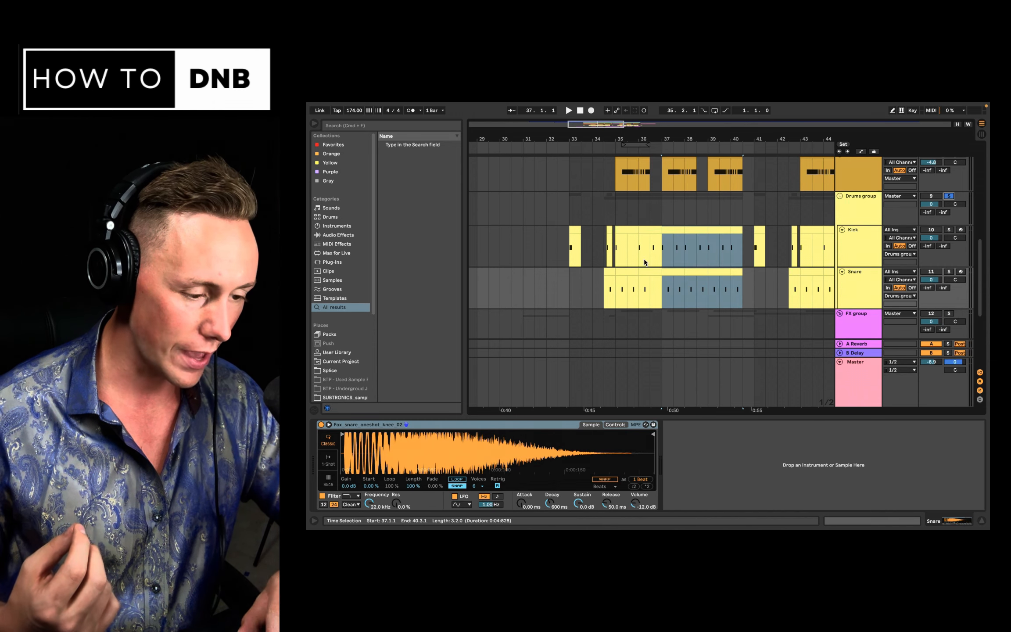
{"action": "left_click", "coordinate": [604, 254]}
{"action": "key", "text": "space"}
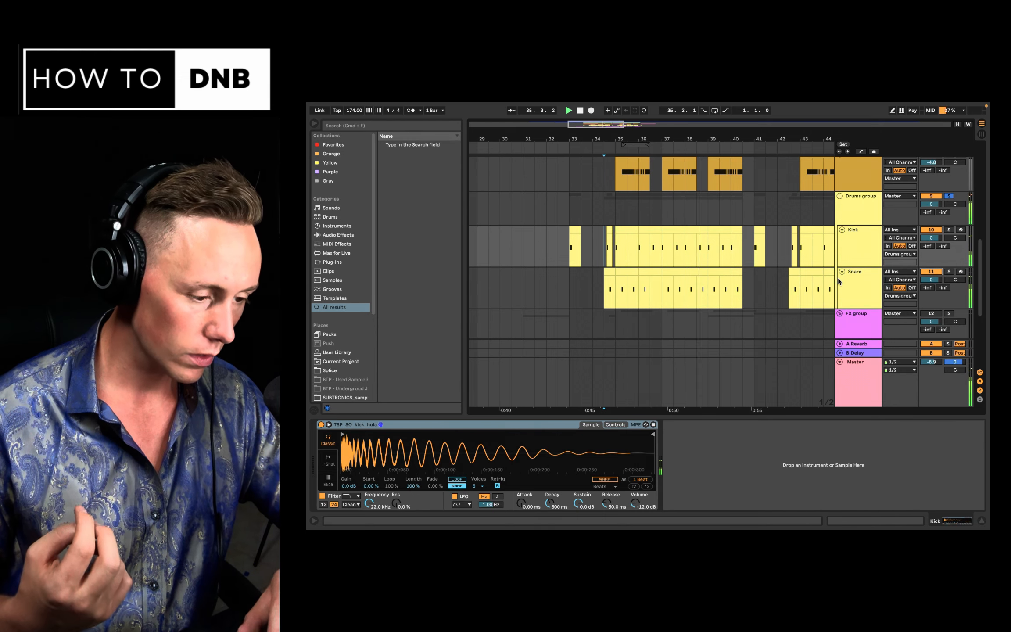
{"action": "key", "text": "space"}
{"action": "scroll", "coordinate": [745, 268], "scroll_direction": "up", "scroll_amount": 2}
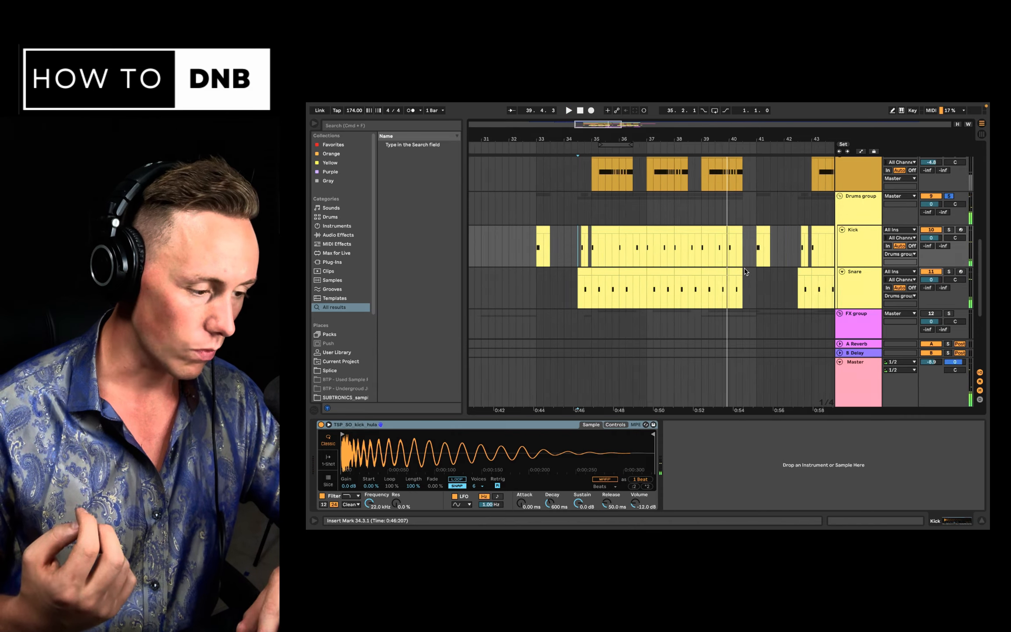
Place the insert mark at 33.1.1 at the start of the first kick clip, solo the Kick track and play it
{"action": "scroll", "coordinate": [744, 268], "scroll_direction": "right", "scroll_amount": 2}
{"action": "scroll", "coordinate": [744, 267], "scroll_direction": "right", "scroll_amount": 5}
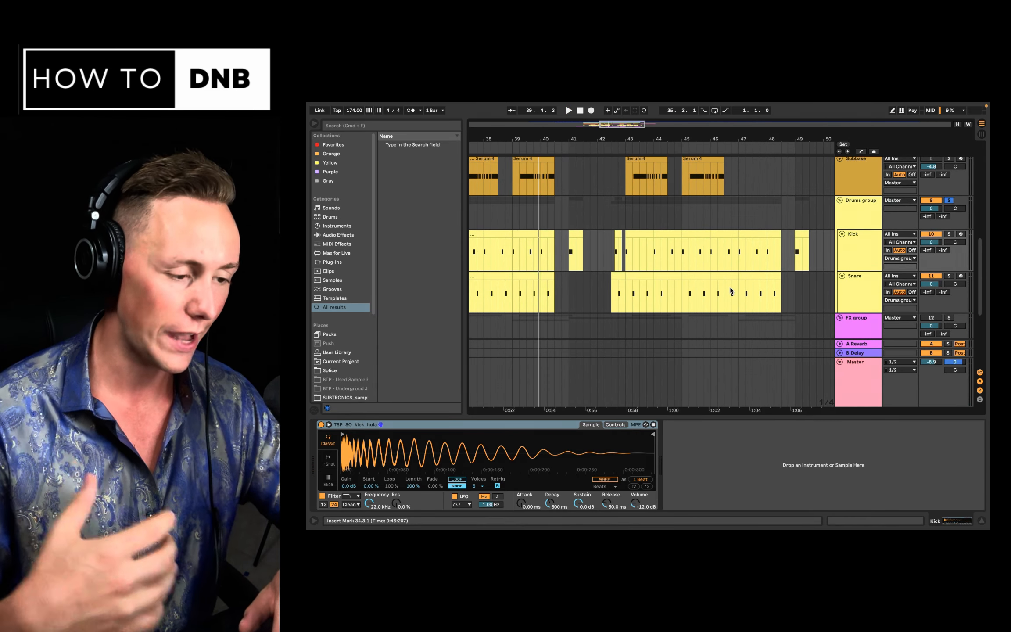
{"action": "scroll", "coordinate": [620, 277], "scroll_direction": "left", "scroll_amount": 6}
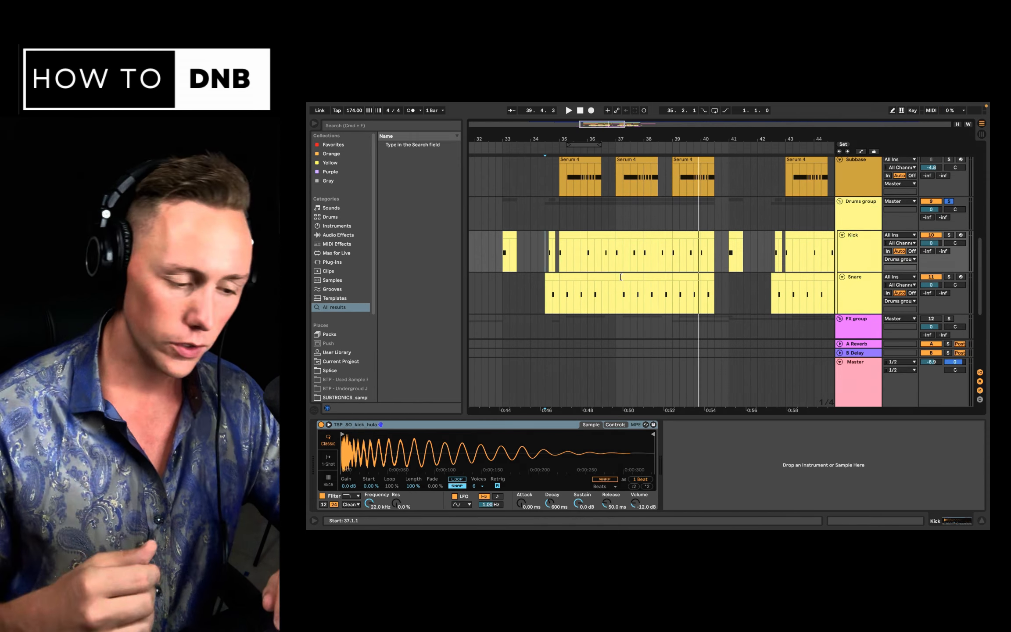
{"action": "left_click", "coordinate": [503, 248]}
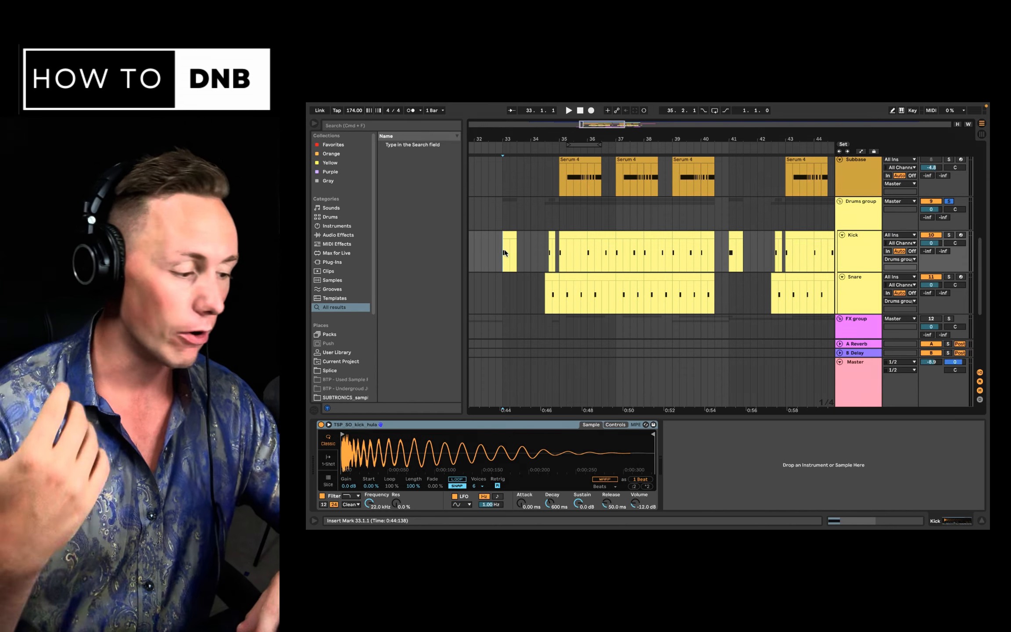
{"action": "scroll", "coordinate": [574, 253], "scroll_direction": "up", "scroll_amount": 5}
{"action": "scroll", "coordinate": [575, 254], "scroll_direction": "down", "scroll_amount": 1}
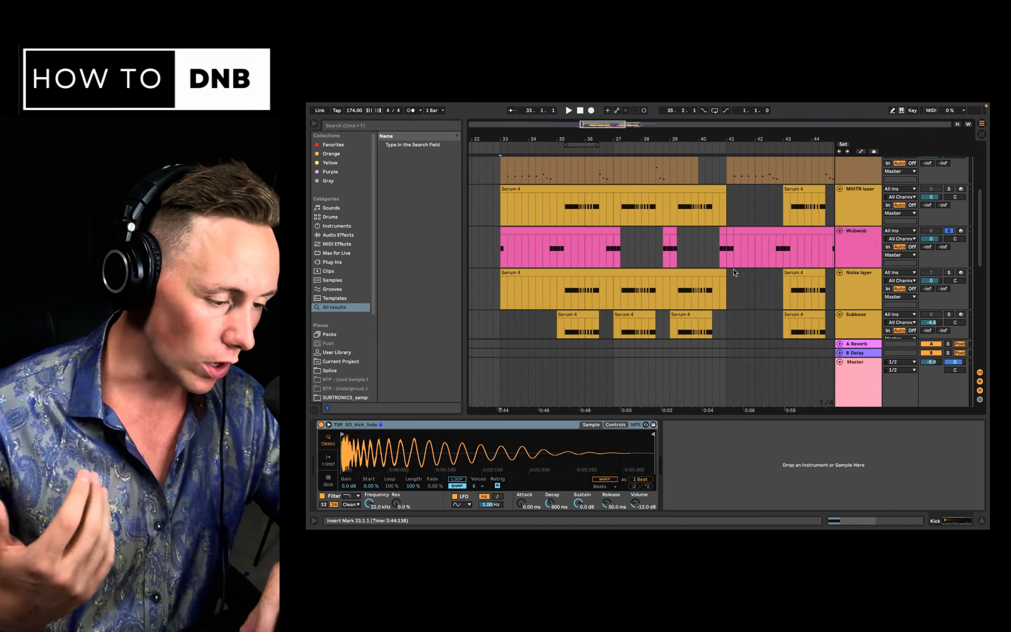
{"action": "scroll", "coordinate": [507, 283], "scroll_direction": "down", "scroll_amount": 3}
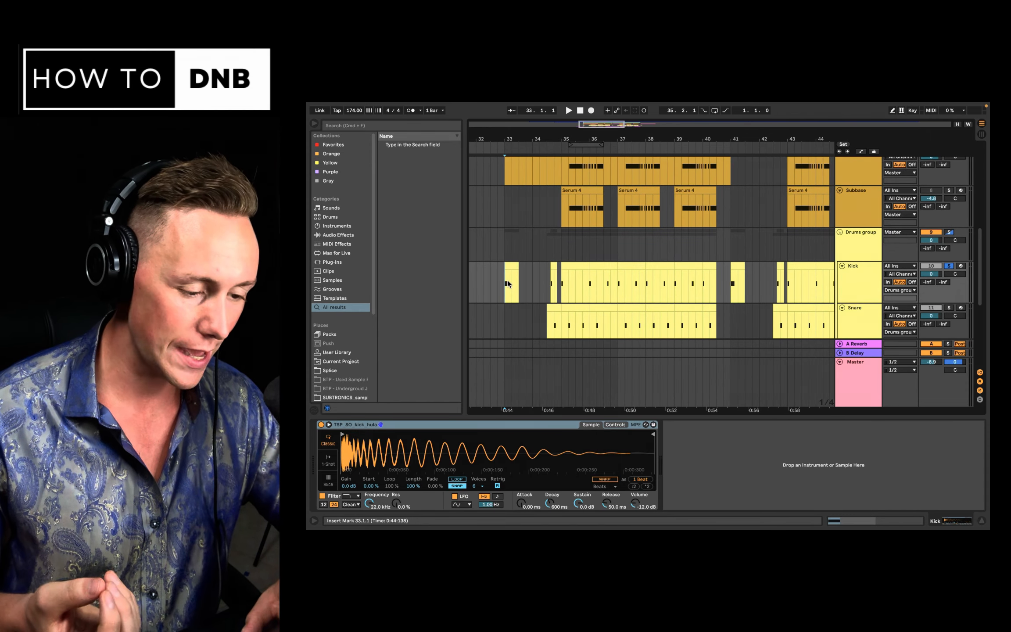
{"action": "key", "text": "space"}
{"action": "key", "text": "space"}
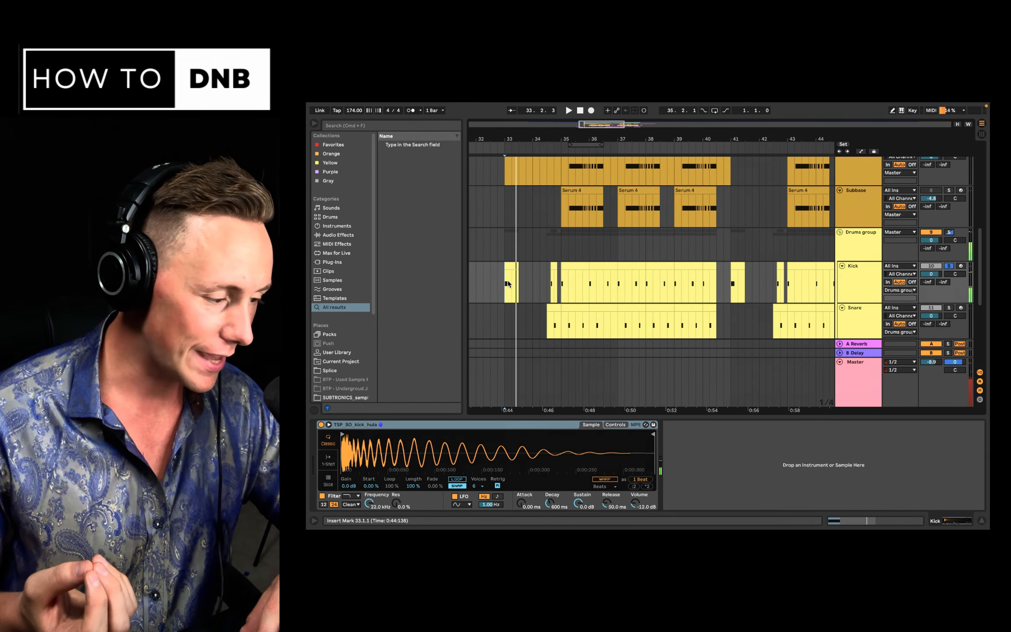
Solo the Wubwub track and play its opening hit from 33.1.1
{"action": "scroll", "coordinate": [950, 188], "scroll_direction": "up", "scroll_amount": 3}
{"action": "left_click", "coordinate": [948, 186]}
{"action": "key", "text": "space"}
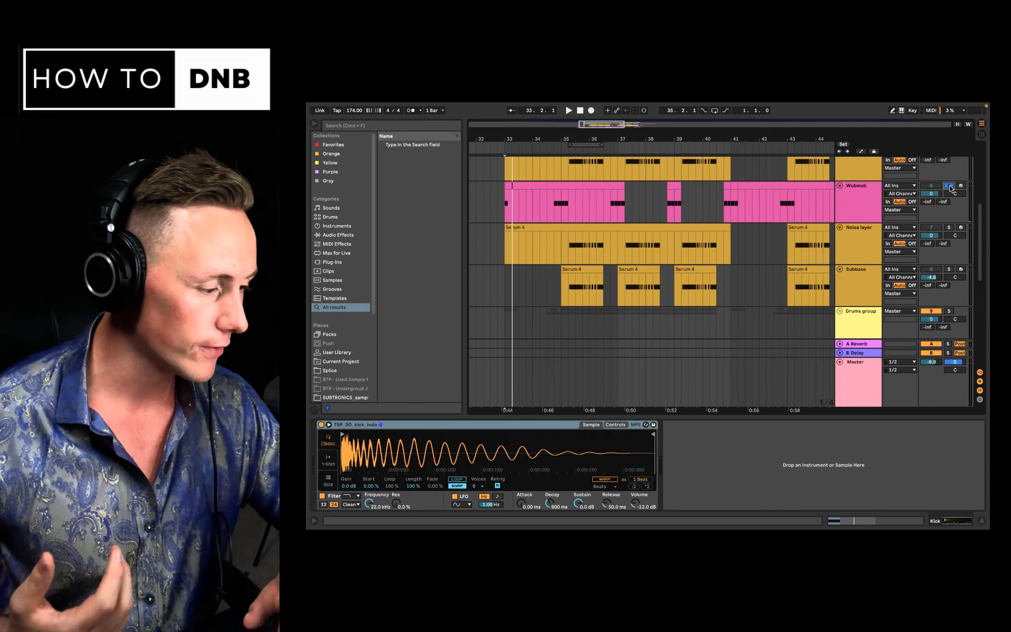
Solo the OG song track and play the original from 33.1.1 through to bar 35
{"action": "scroll", "coordinate": [646, 269], "scroll_direction": "up", "scroll_amount": 5}
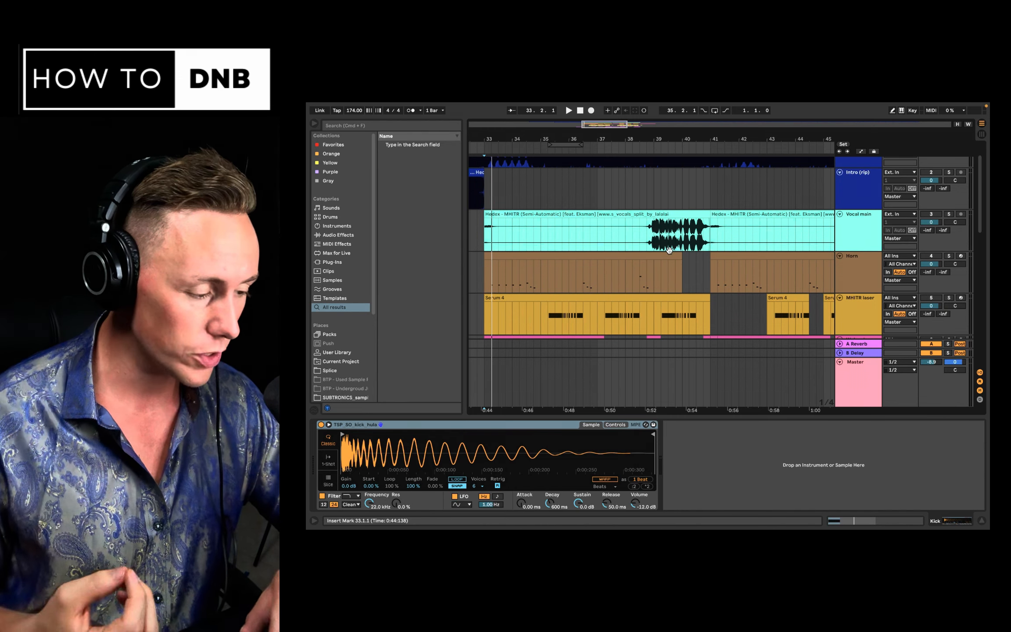
{"action": "scroll", "coordinate": [667, 228], "scroll_direction": "up", "scroll_amount": 1}
{"action": "scroll", "coordinate": [667, 229], "scroll_direction": "up", "scroll_amount": 2}
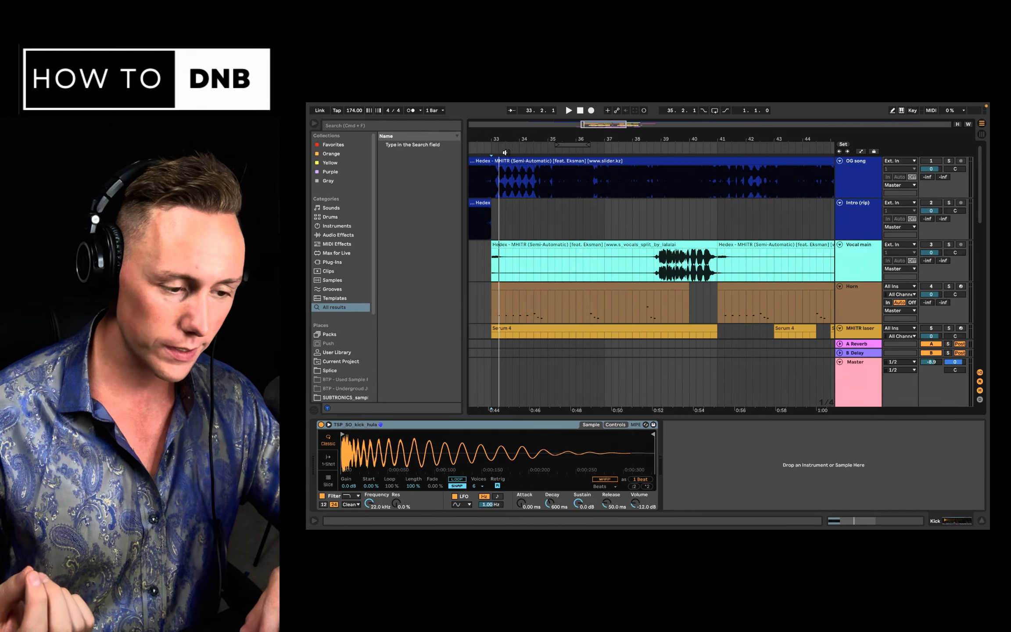
{"action": "left_click", "coordinate": [498, 178]}
{"action": "left_click", "coordinate": [489, 180]}
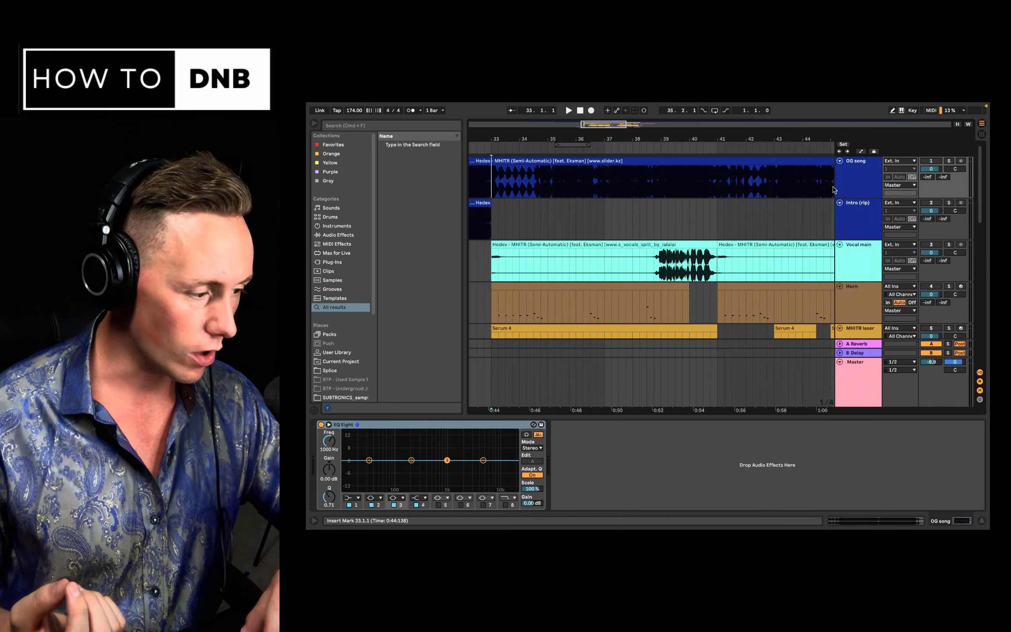
{"action": "left_click", "coordinate": [948, 161]}
{"action": "key", "text": "space"}
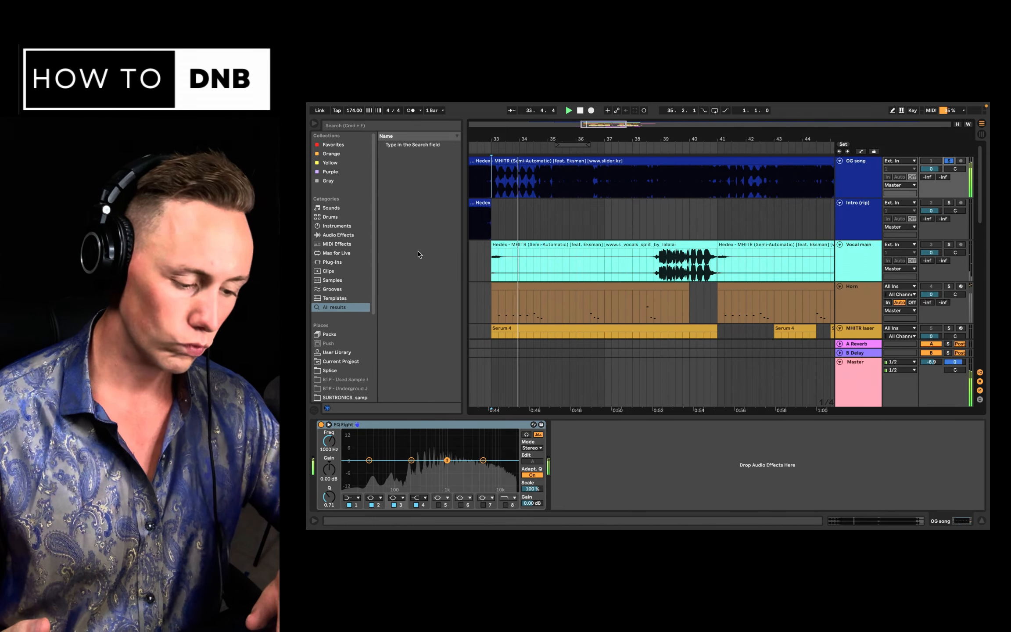
{"action": "key", "text": "space"}
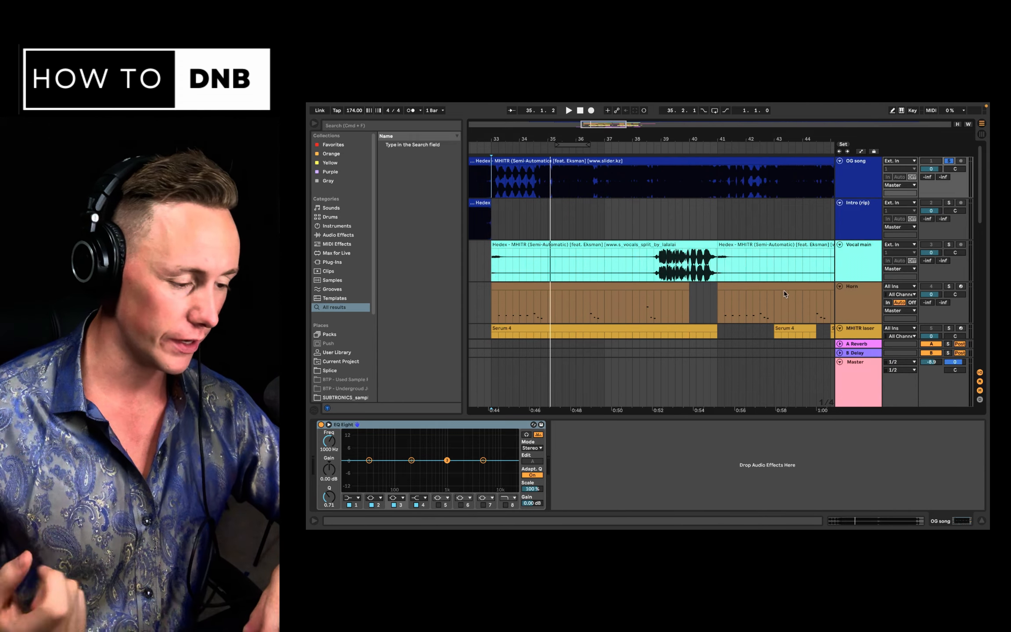
Open the Horn track's MIDI clip and examine its opening note pattern up close
{"action": "scroll", "coordinate": [636, 263], "scroll_direction": "down", "scroll_amount": 3}
{"action": "double_click", "coordinate": [588, 227]}
{"action": "left_click", "coordinate": [634, 367]}
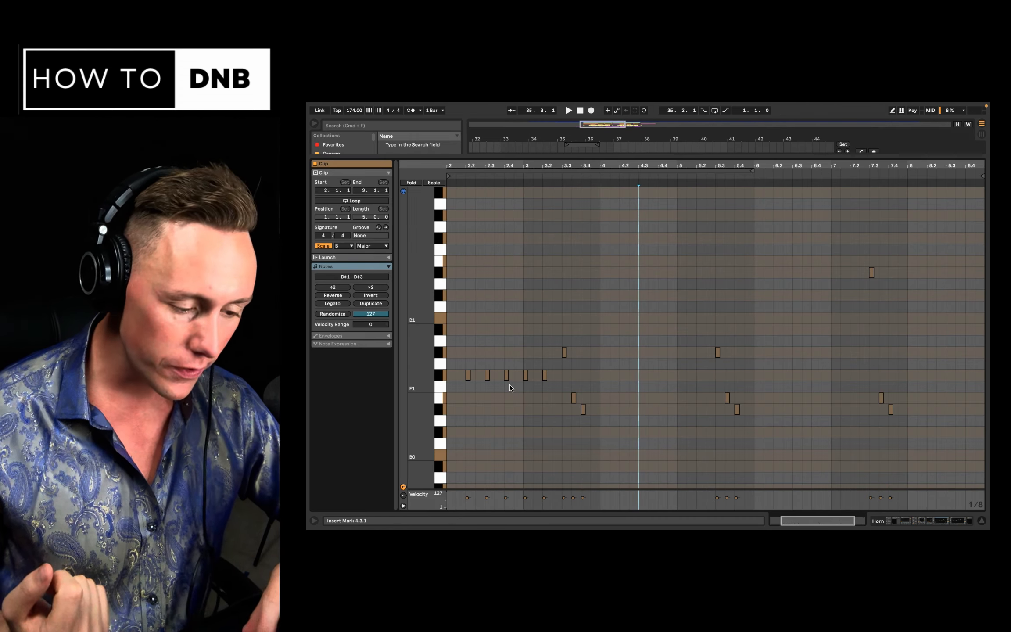
{"action": "scroll", "coordinate": [477, 377], "scroll_direction": "up", "scroll_amount": 5}
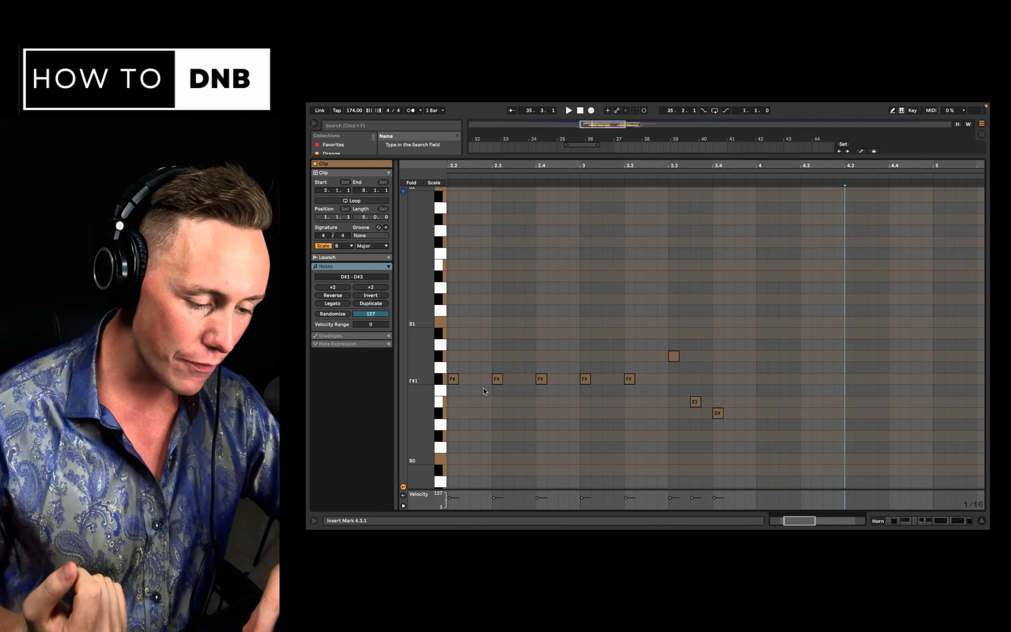
{"action": "scroll", "coordinate": [497, 391], "scroll_direction": "down", "scroll_amount": 2}
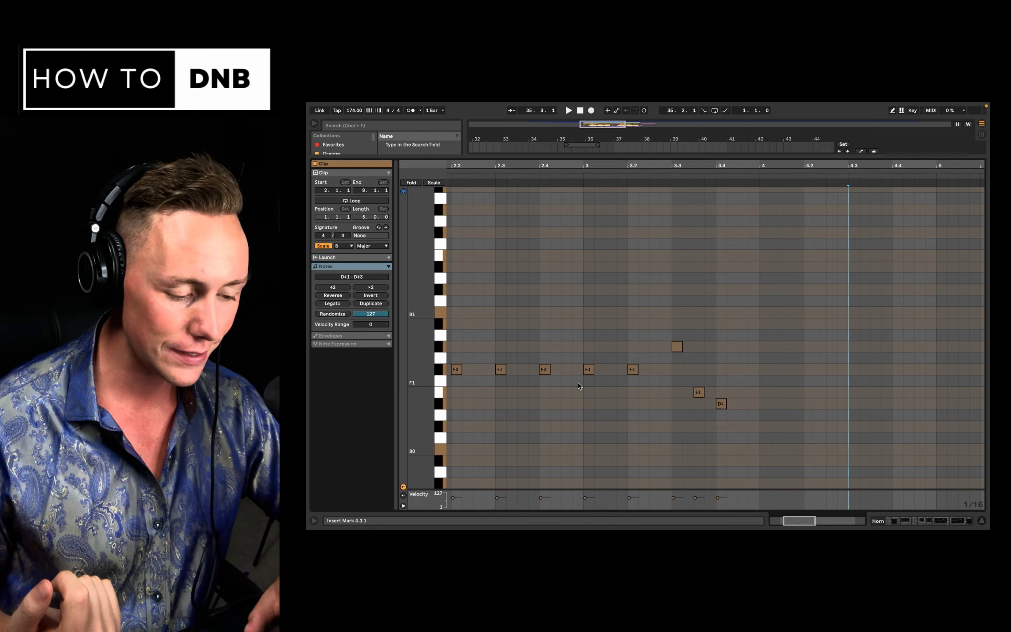
Solo the Horn track and play its MIDI clip through the opening notes to bar 35
{"action": "key", "text": "shift+Tab"}
{"action": "scroll", "coordinate": [702, 195], "scroll_direction": "up", "scroll_amount": 1}
{"action": "left_click", "coordinate": [949, 197]}
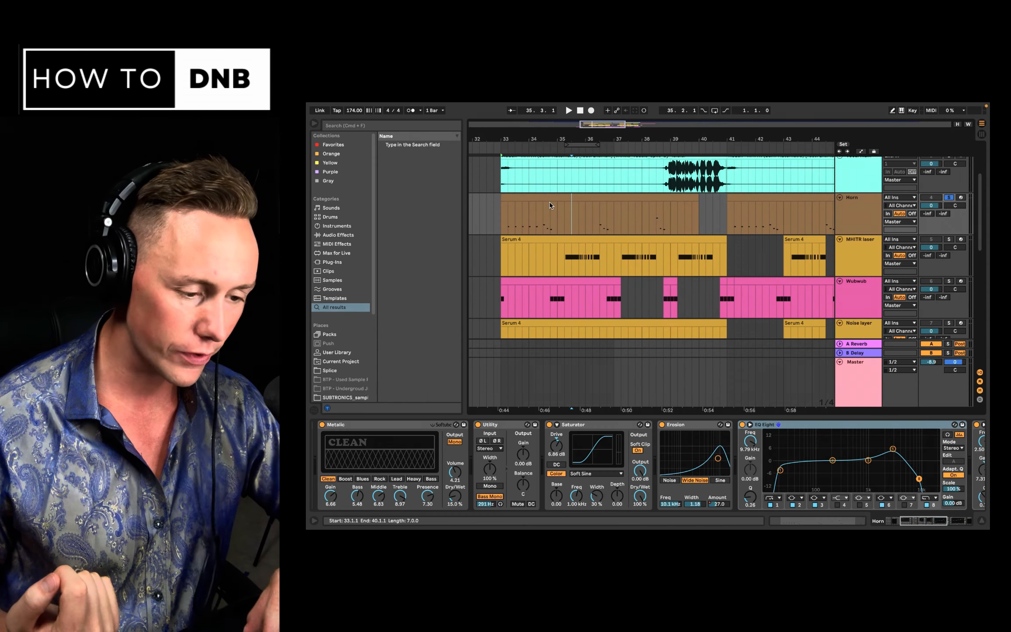
{"action": "key", "text": "shift+Tab"}
{"action": "key", "text": "space"}
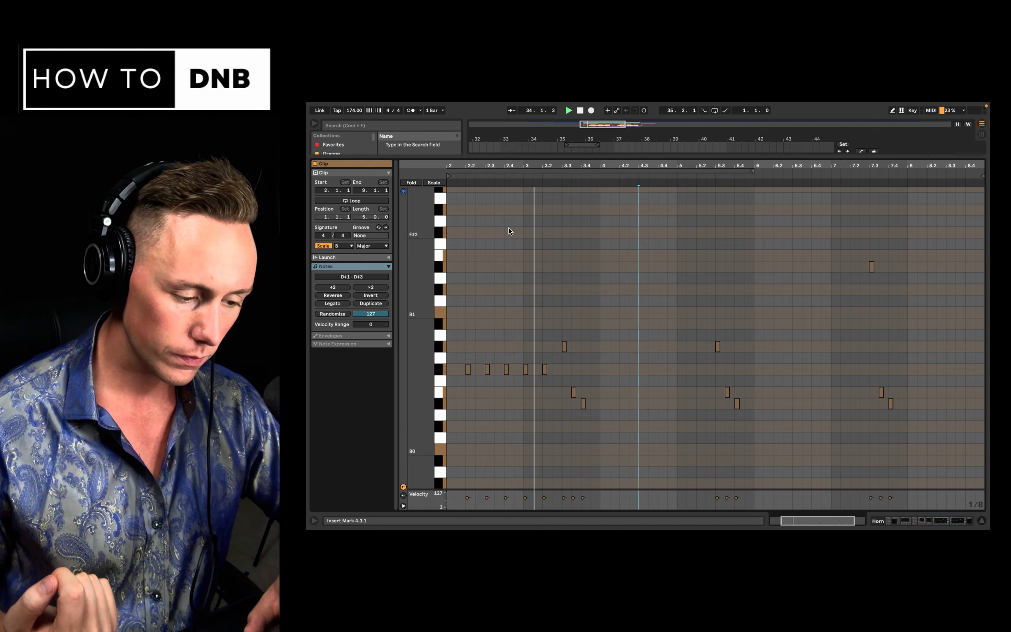
{"action": "key", "text": "space"}
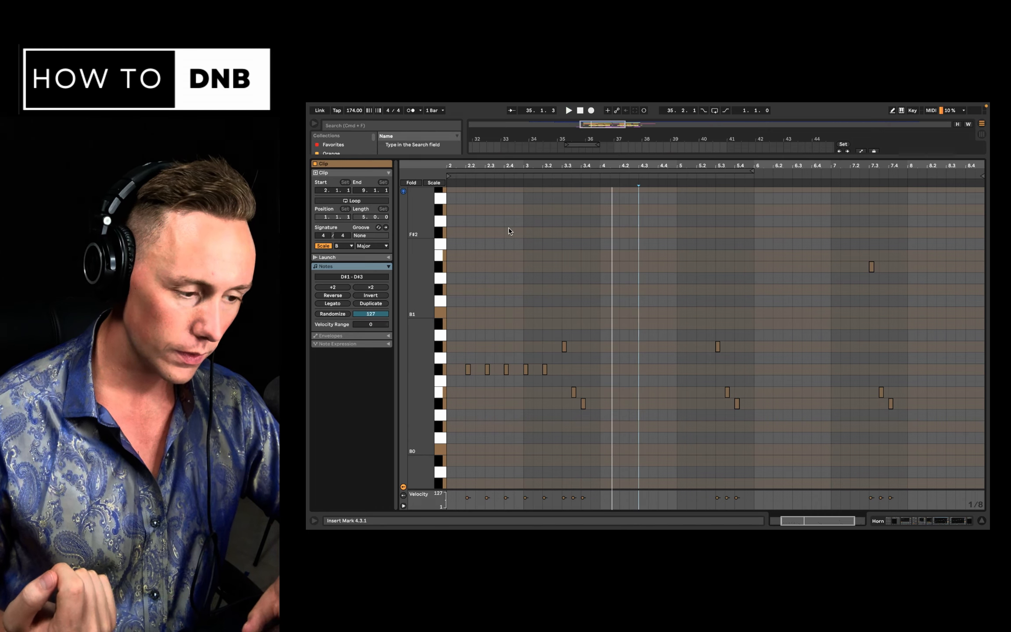
Show the Horn track's Serum synth and examine its Subby Saw and Filthy oscillator settings
{"action": "left_click", "coordinate": [910, 522]}
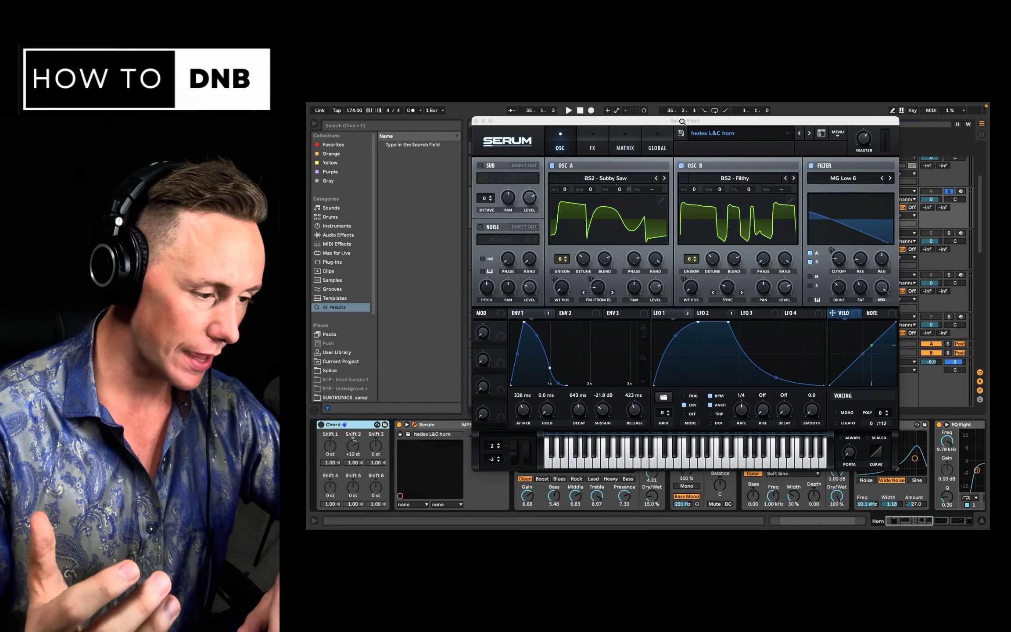
{"action": "left_click_drag", "start_coordinate": [682, 124], "coordinate": [635, 129]}
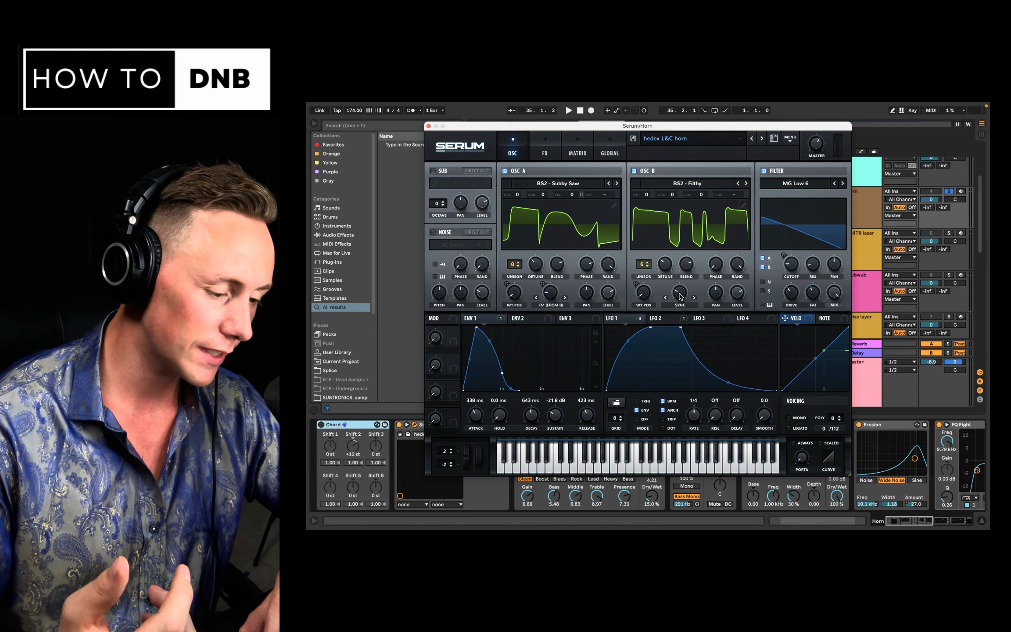
{"action": "mouse_move", "coordinate": [680, 296]}
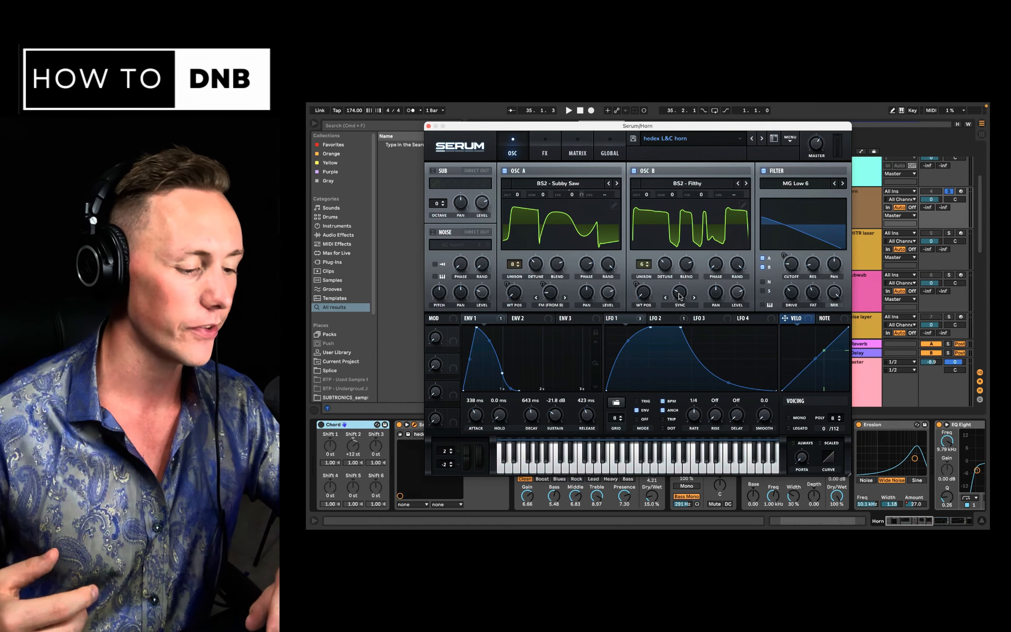
{"action": "mouse_move", "coordinate": [644, 296]}
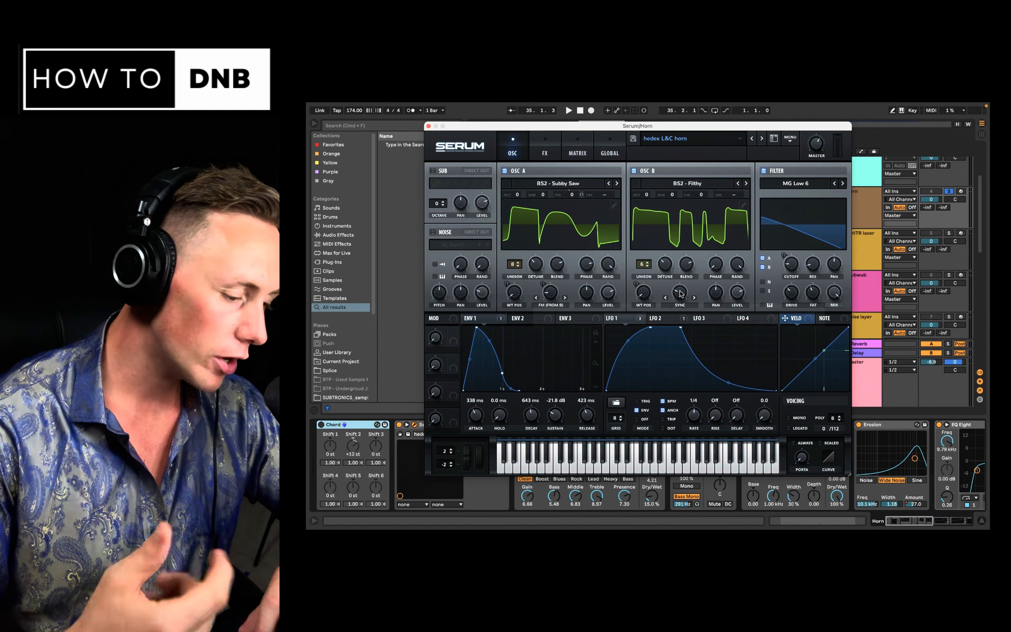
{"action": "left_click_drag", "start_coordinate": [679, 294], "coordinate": [690, 280]}
{"action": "left_click_drag", "start_coordinate": [693, 276], "coordinate": [695, 276]}
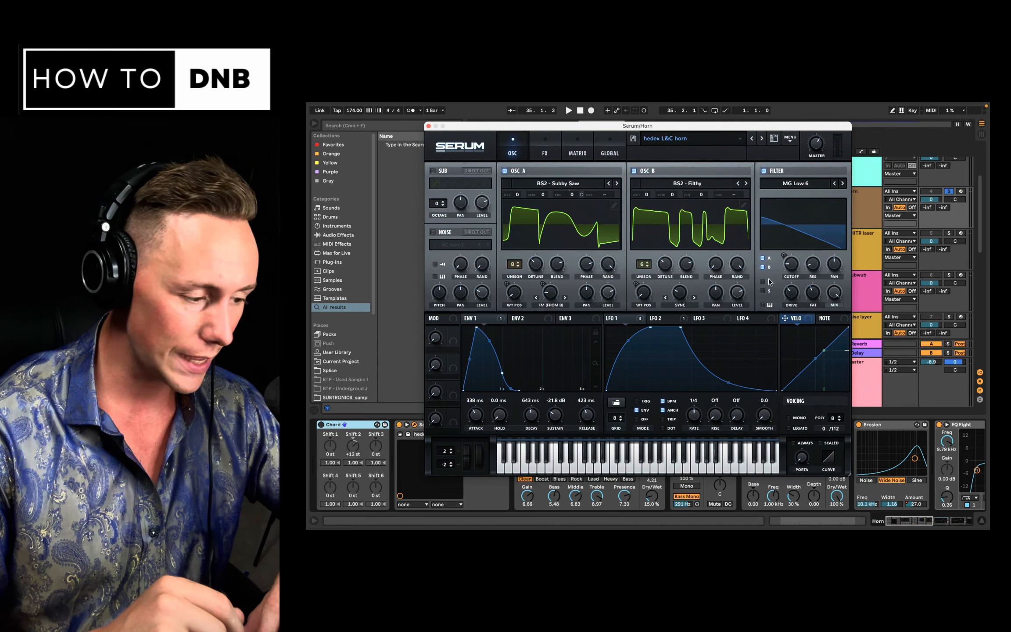
Check the MG Low 6 filter cutoff and which filter and oscillator parameters LFO 1 modulates
{"action": "mouse_move", "coordinate": [793, 264]}
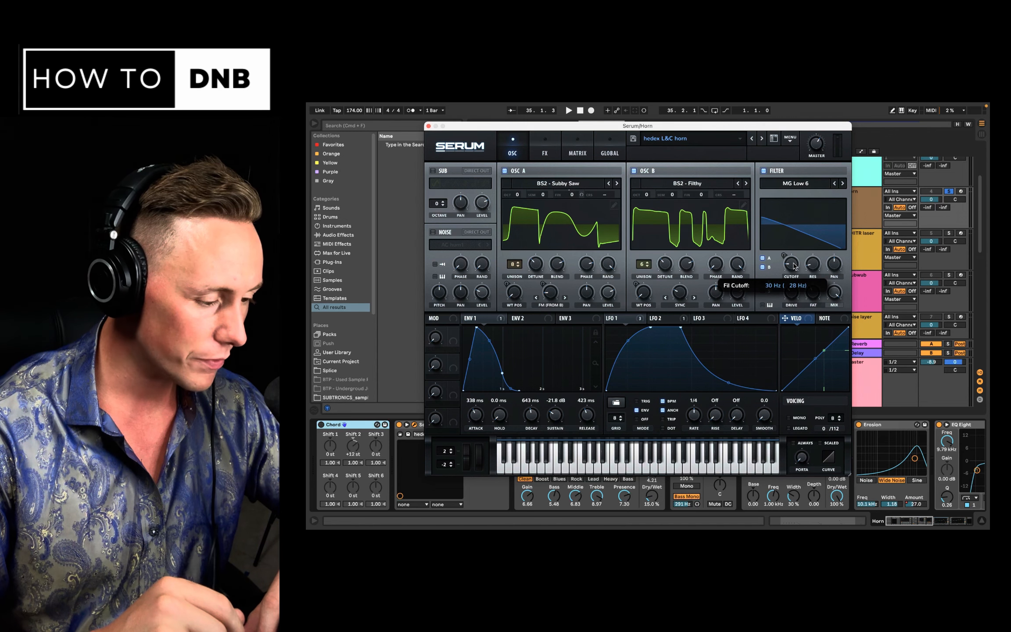
{"action": "left_click", "coordinate": [627, 319]}
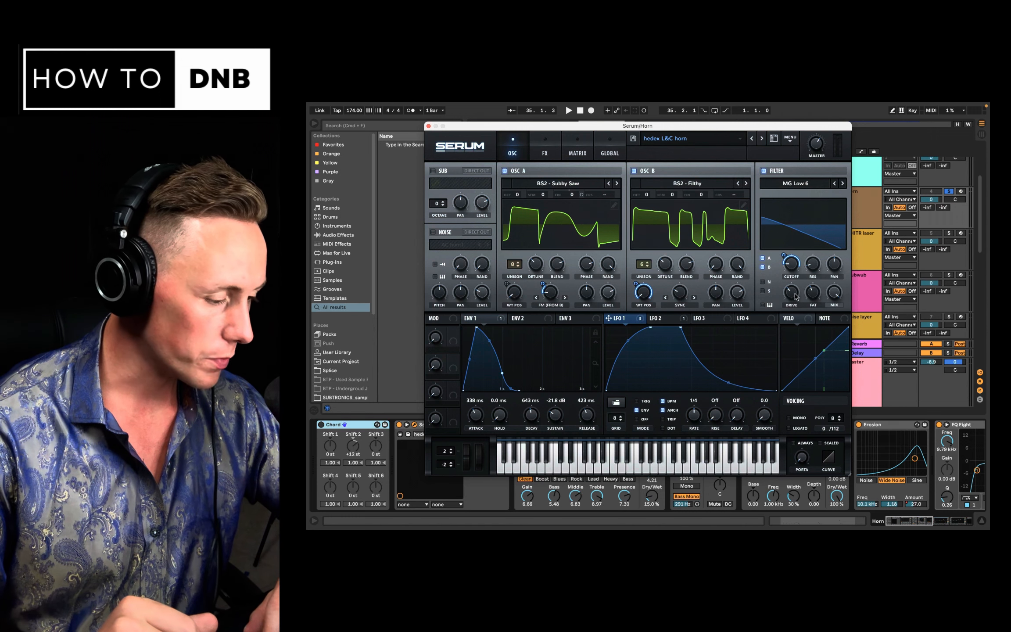
{"action": "mouse_move", "coordinate": [816, 297]}
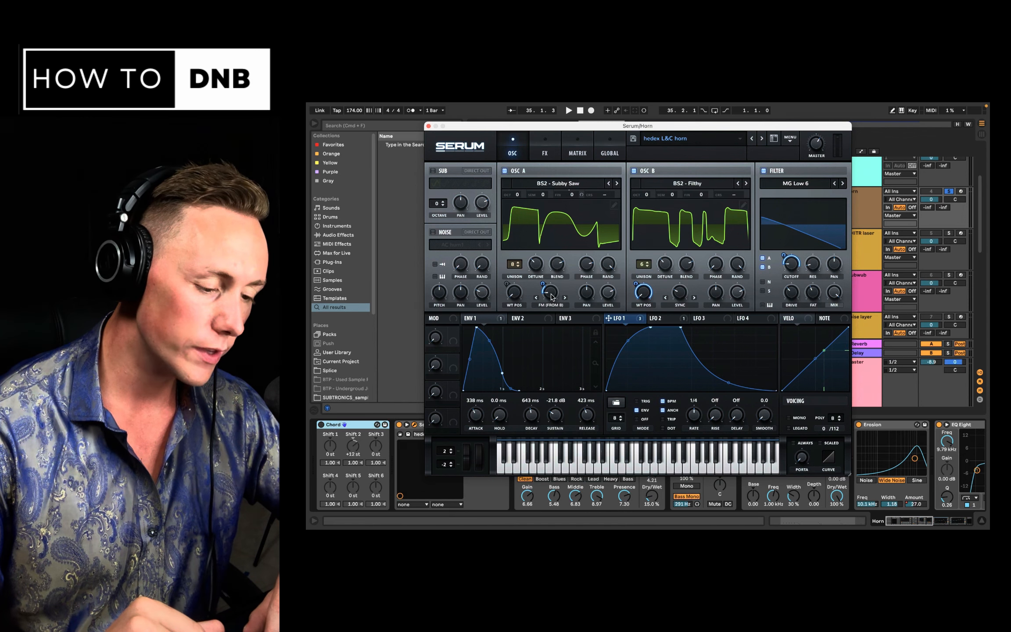
{"action": "mouse_move", "coordinate": [552, 297]}
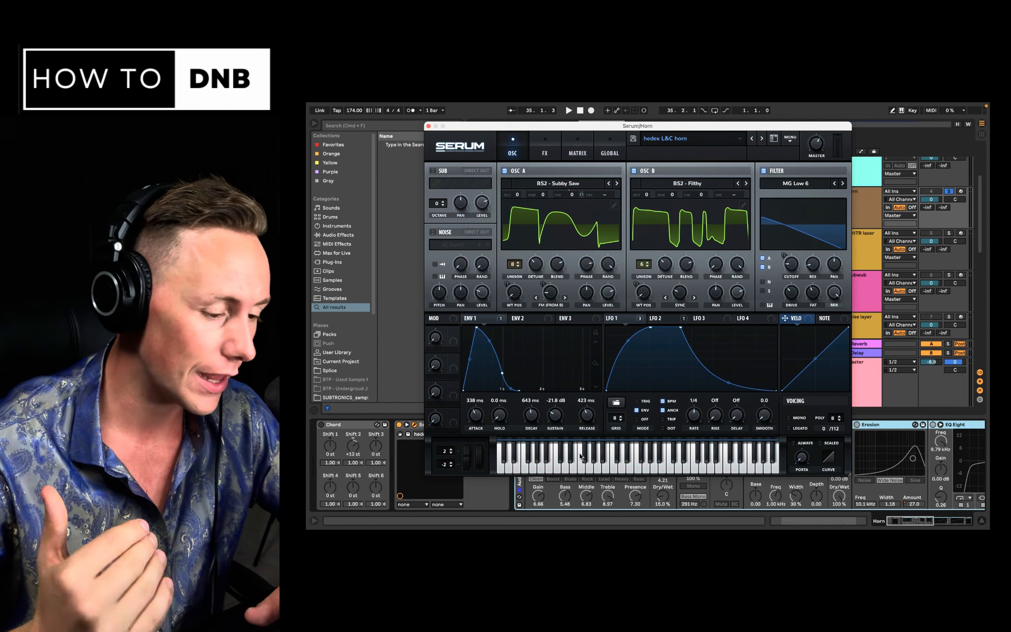
Play the Horn with the devices around Serum bypassed, and check which parameter Env 1 modulates
{"action": "key", "text": "space"}
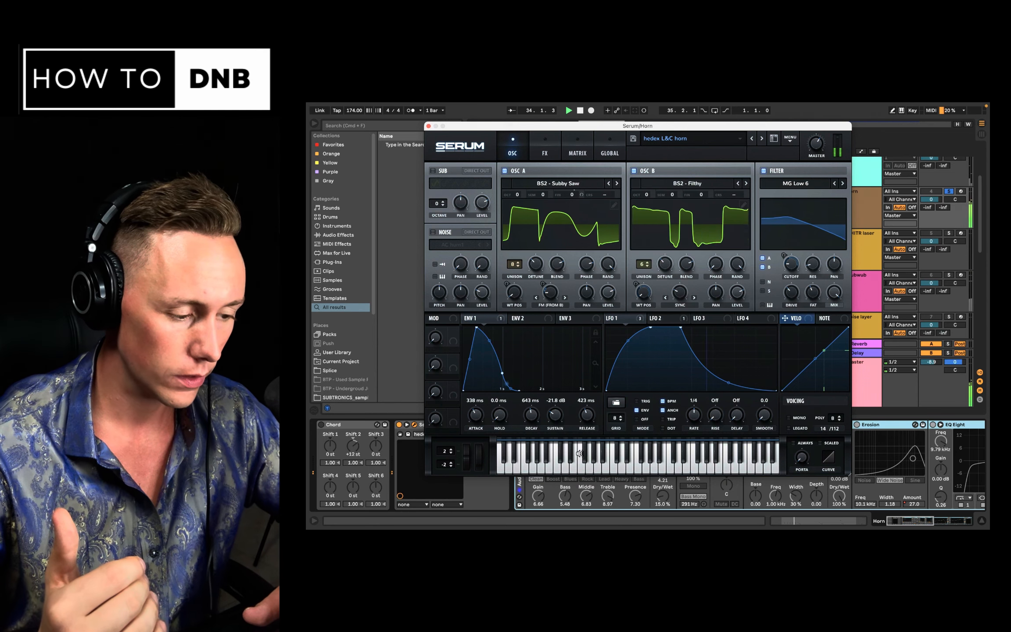
{"action": "key", "text": "space"}
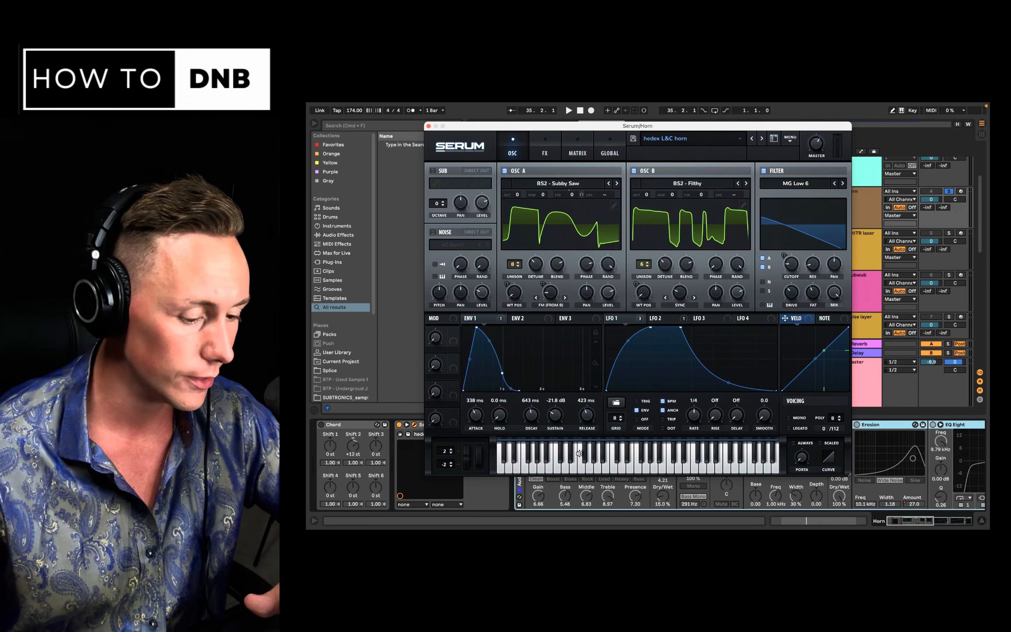
{"action": "left_click", "coordinate": [471, 322]}
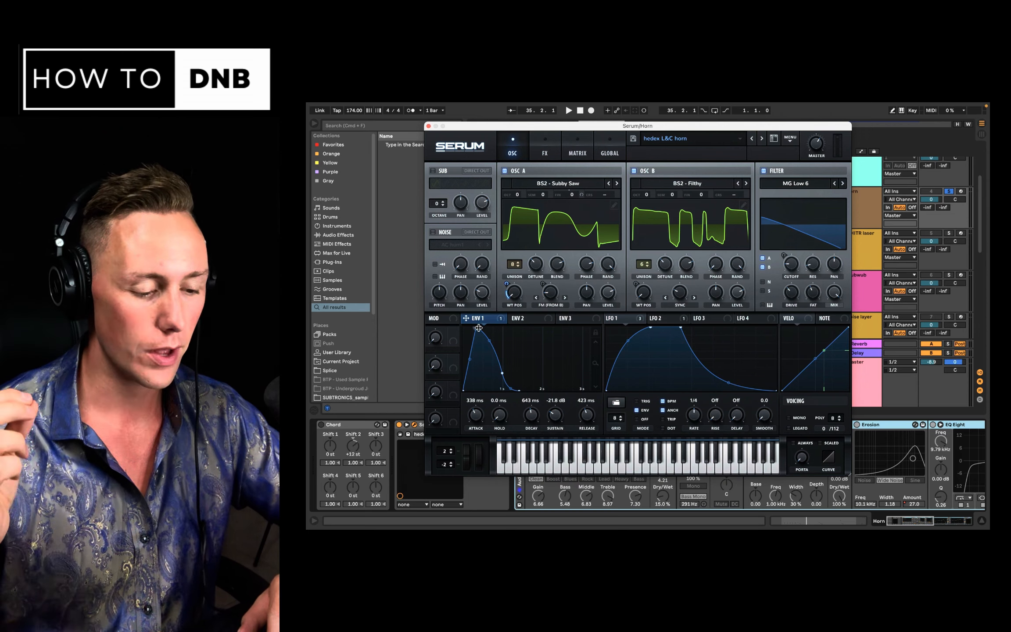
Show Serum's effects rack and inspect the Tube distortion's Drive and Mix, switching the Mix control to Level
{"action": "left_click", "coordinate": [545, 149]}
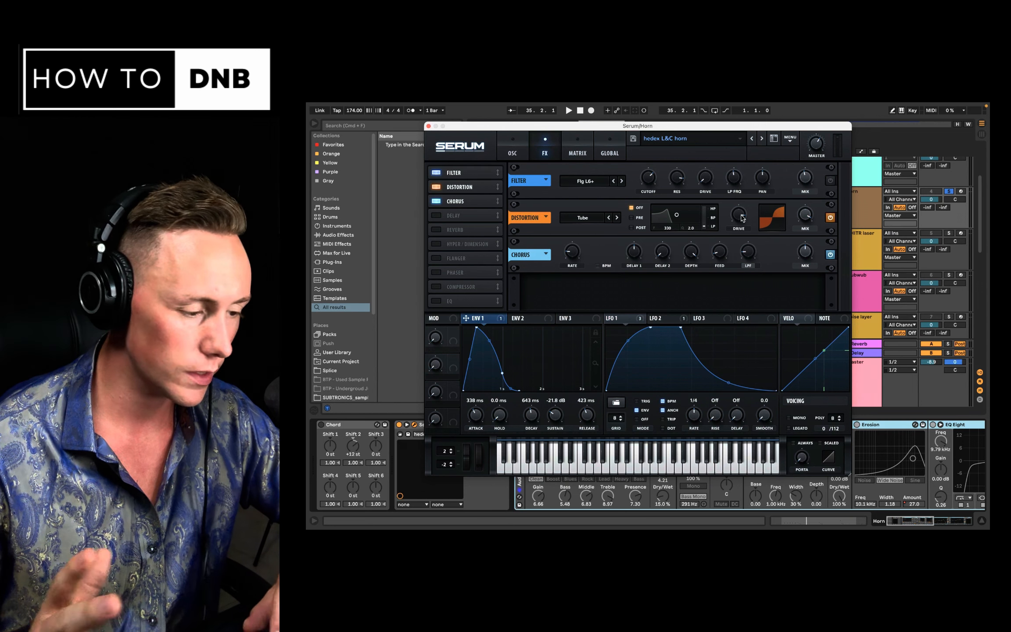
{"action": "mouse_move", "coordinate": [742, 218]}
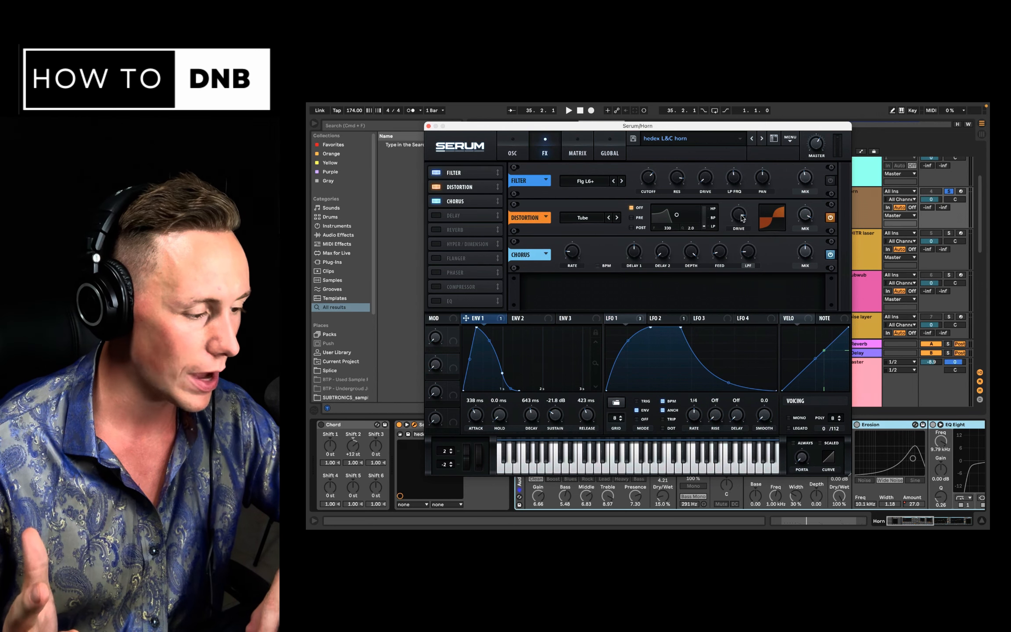
{"action": "mouse_move", "coordinate": [807, 218]}
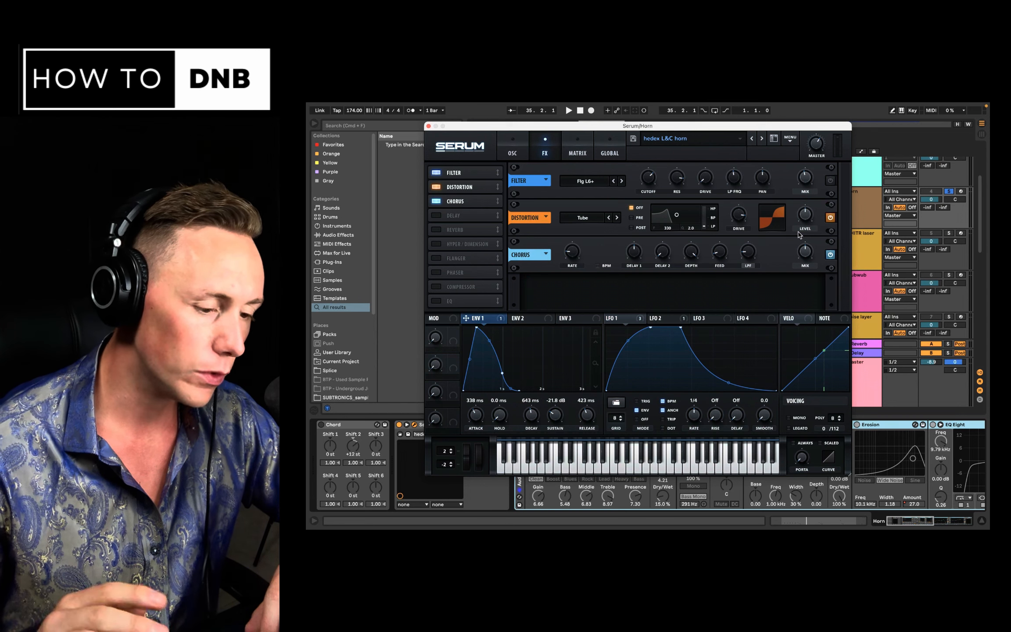
{"action": "left_click", "coordinate": [806, 229]}
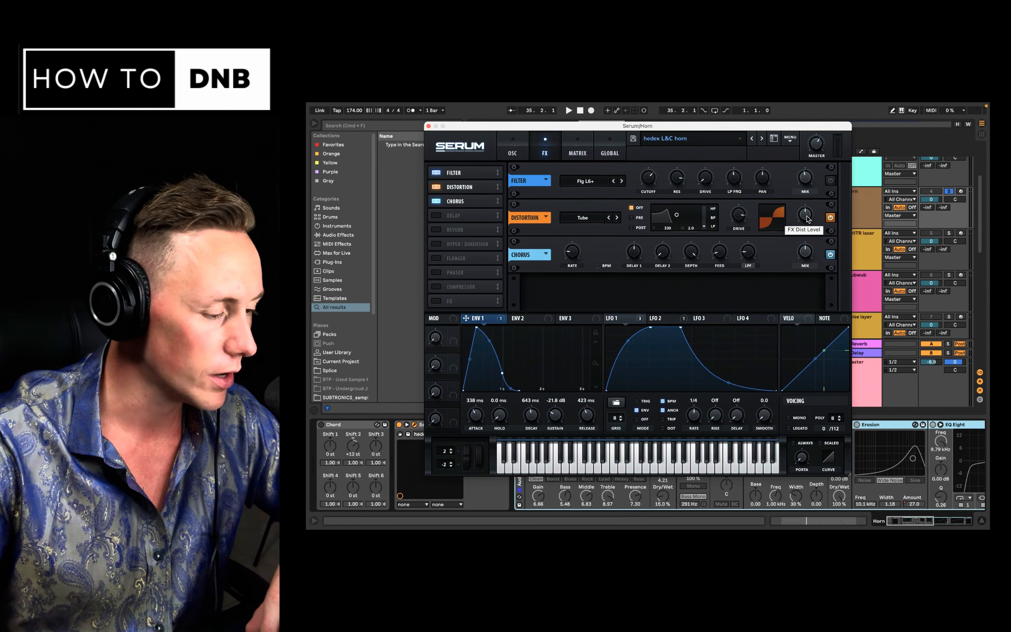
{"action": "mouse_move", "coordinate": [807, 219]}
{"action": "left_mouse_down"}
{"action": "mouse_move", "coordinate": [818, 174]}
{"action": "mouse_move", "coordinate": [810, 223]}
{"action": "left_mouse_up"}
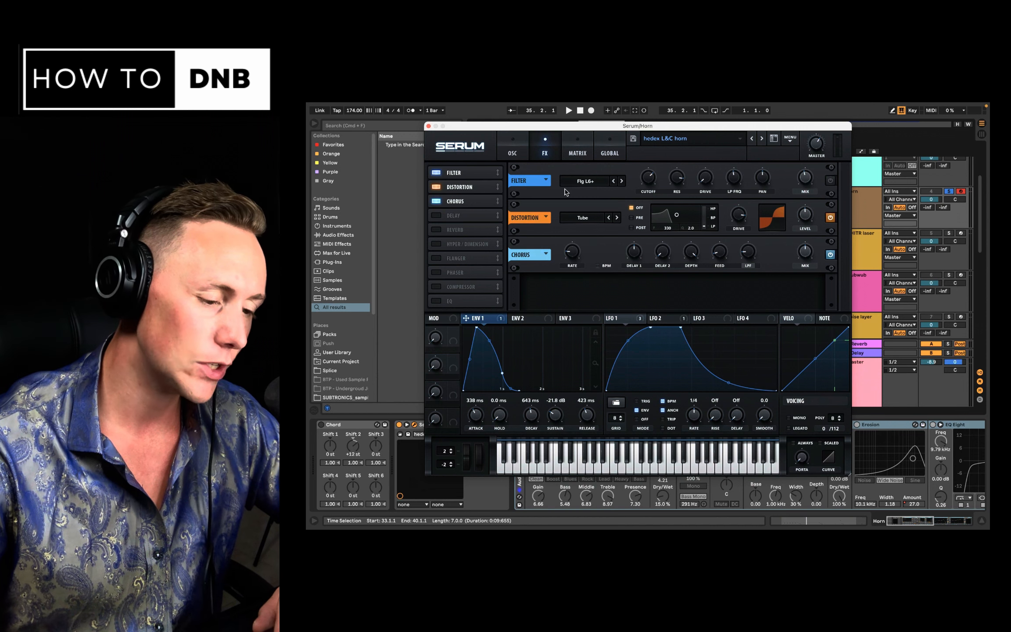
Show the flanger types available for Serum's effects filter, keep Flg L6+, and audition the horn with a few notes
{"action": "left_click", "coordinate": [595, 183]}
{"action": "mouse_move", "coordinate": [595, 218]}
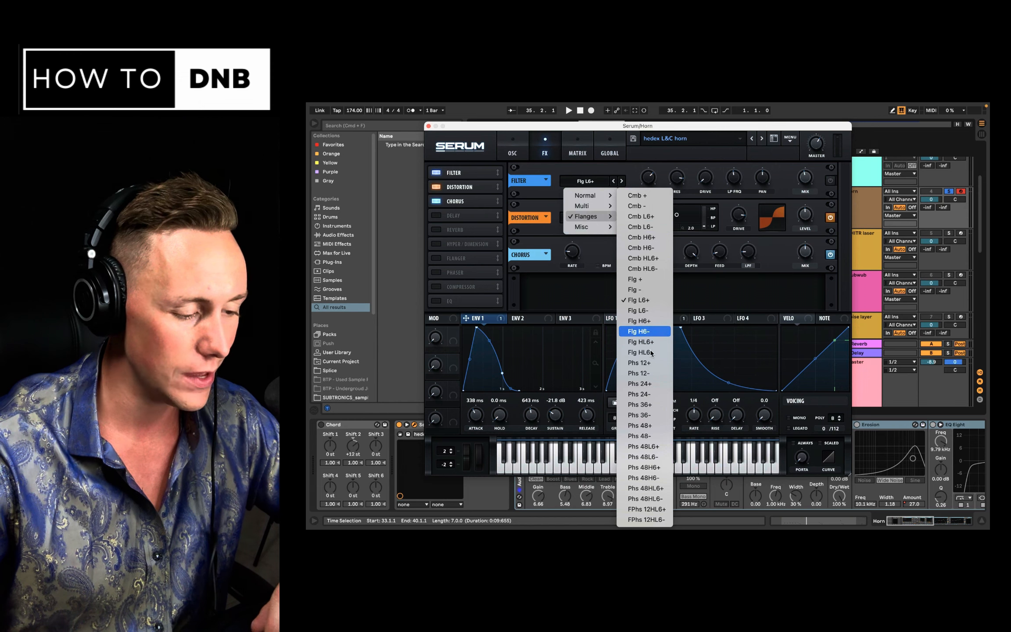
{"action": "left_click", "coordinate": [640, 169]}
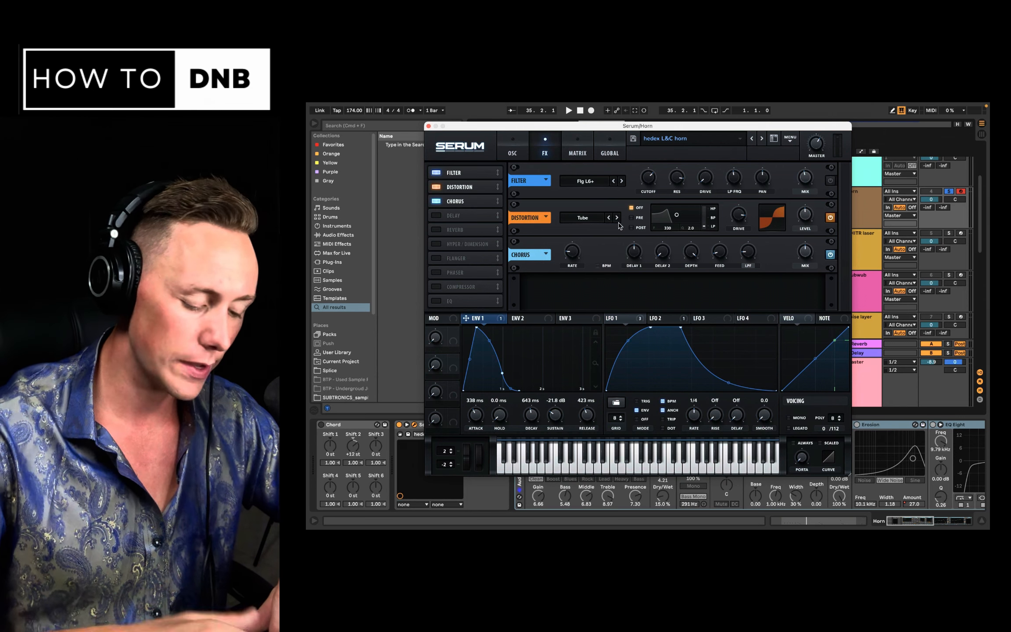
{"action": "key", "text": "d"}
{"action": "key", "text": "d"}
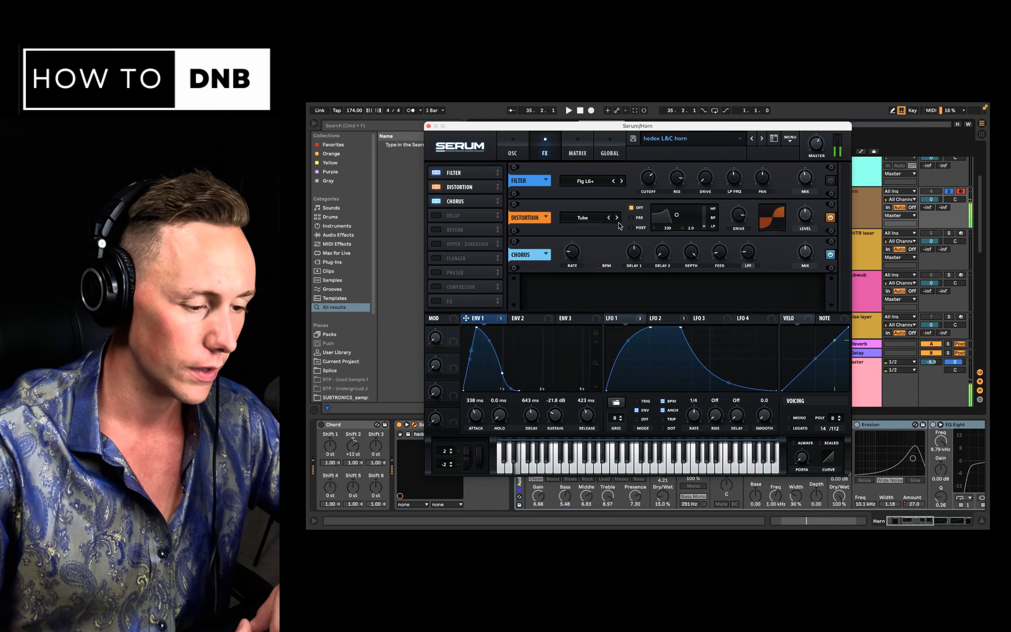
{"action": "key", "text": "d"}
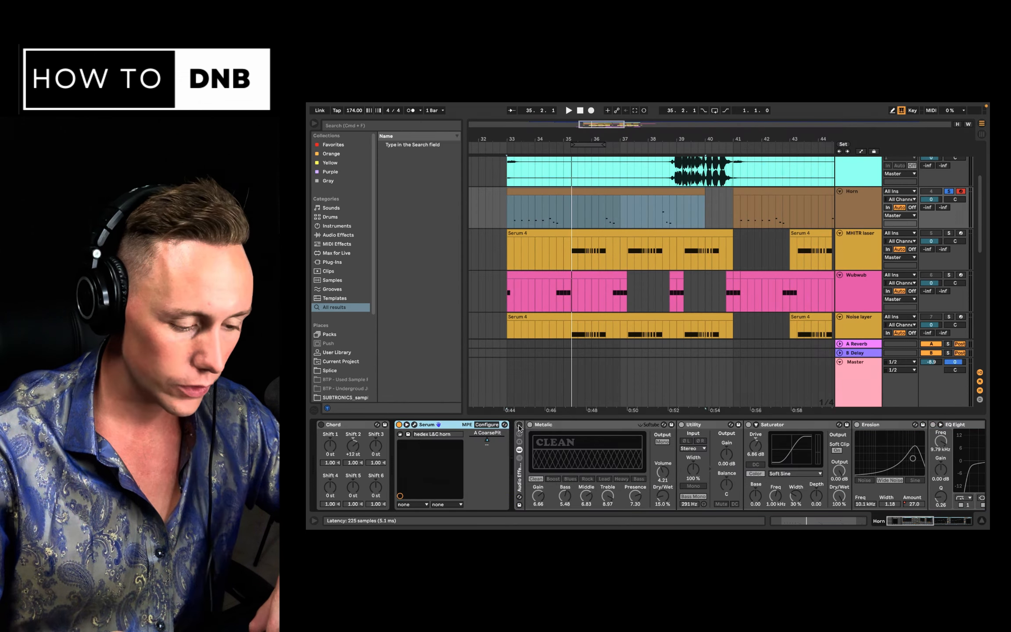
Re-enable the Horn's Audio Effect Rack and examine the settings of its Metalic amp and Utility devices
{"action": "left_click", "coordinate": [520, 424]}
{"action": "scroll", "coordinate": [505, 483], "scroll_direction": "right", "scroll_amount": 5}
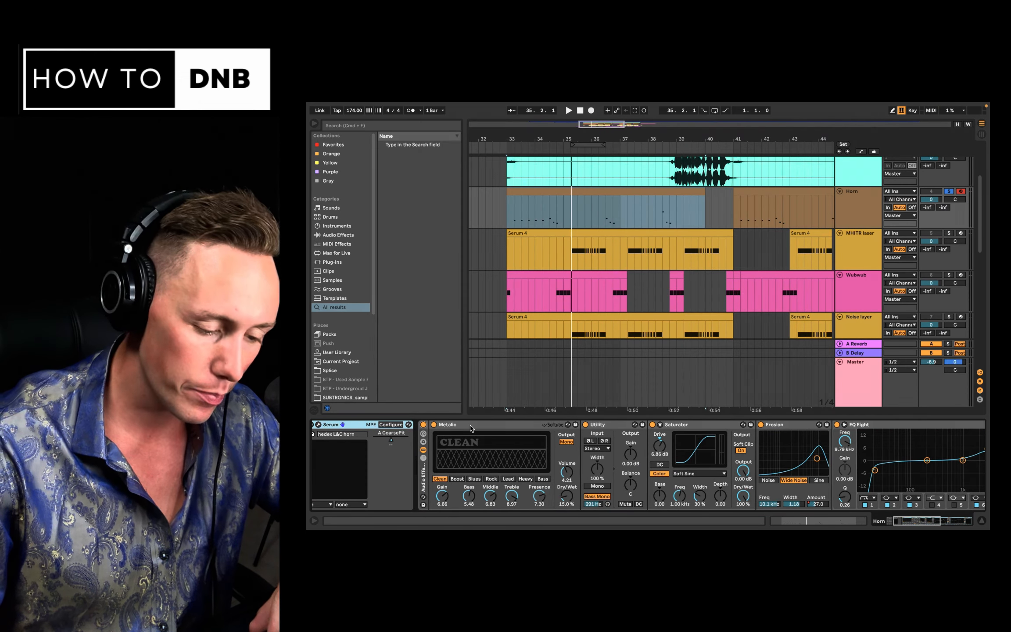
{"action": "left_click", "coordinate": [456, 441]}
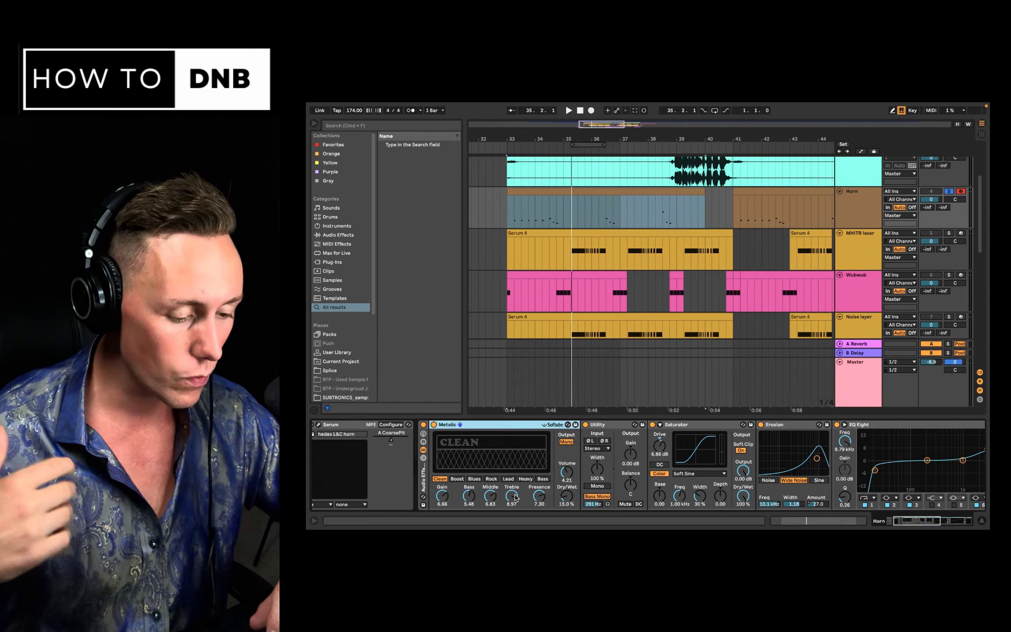
{"action": "left_click", "coordinate": [620, 426]}
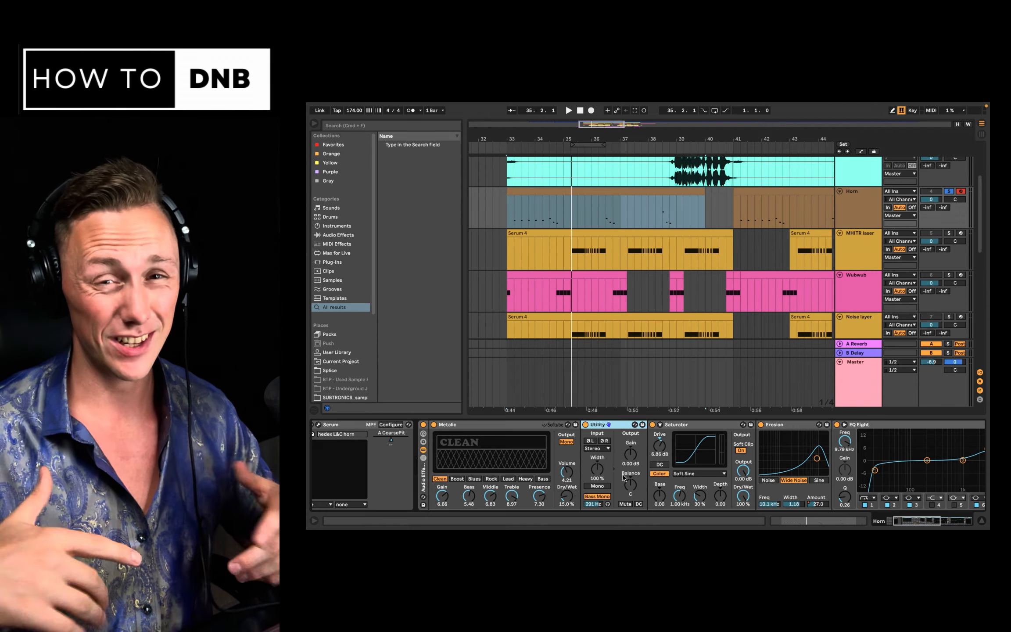
Examine the Saturator's Soft Sine drive settings and the Wide Noise Erosion in the Horn's effect rack
{"action": "scroll", "coordinate": [623, 477], "scroll_direction": "right", "scroll_amount": 2}
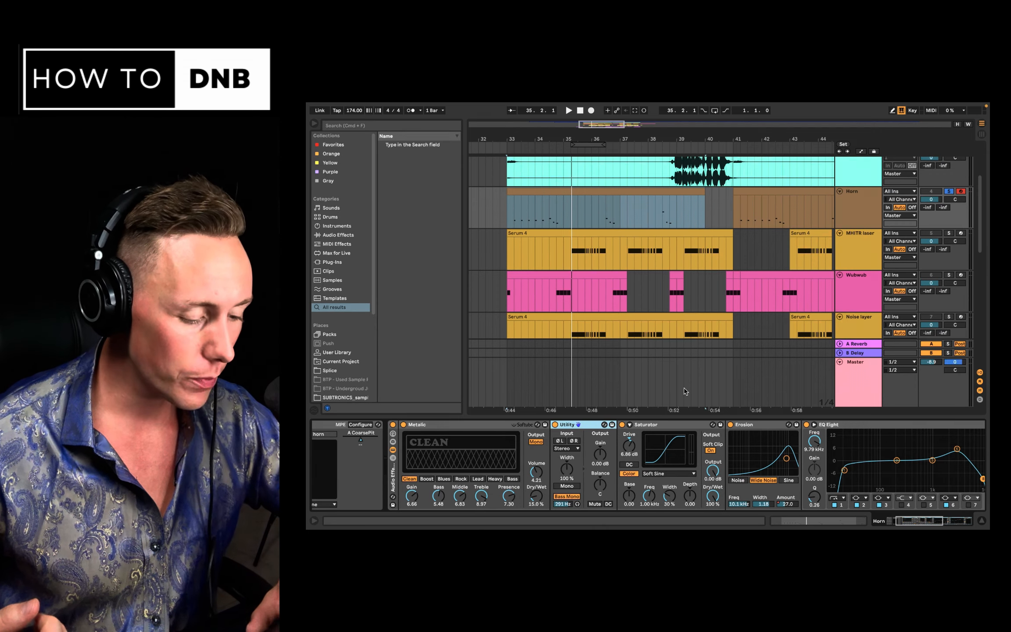
{"action": "left_click", "coordinate": [677, 425]}
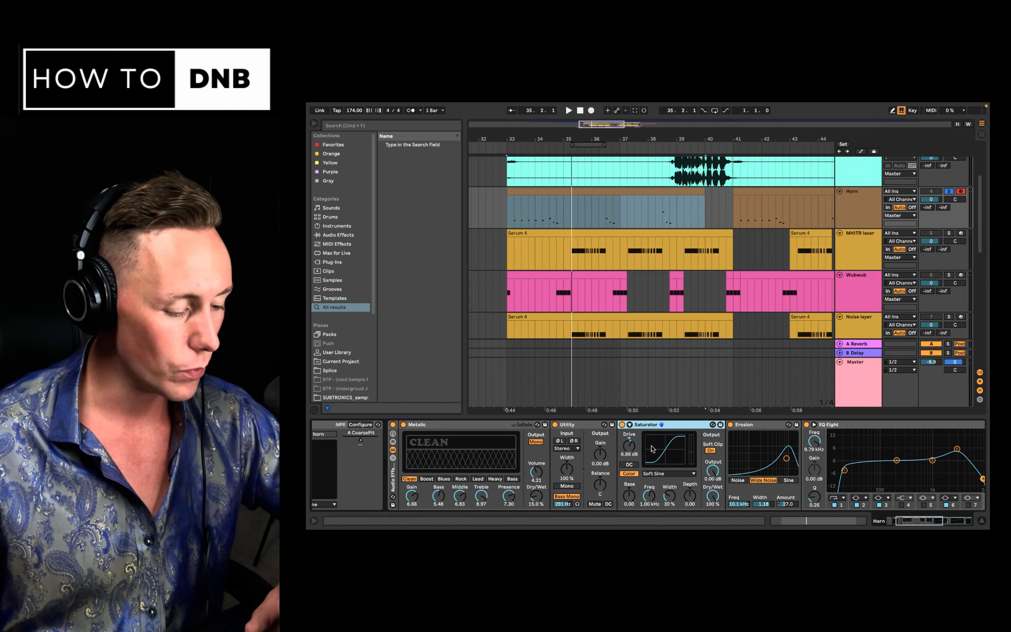
{"action": "scroll", "coordinate": [688, 482], "scroll_direction": "right", "scroll_amount": 4}
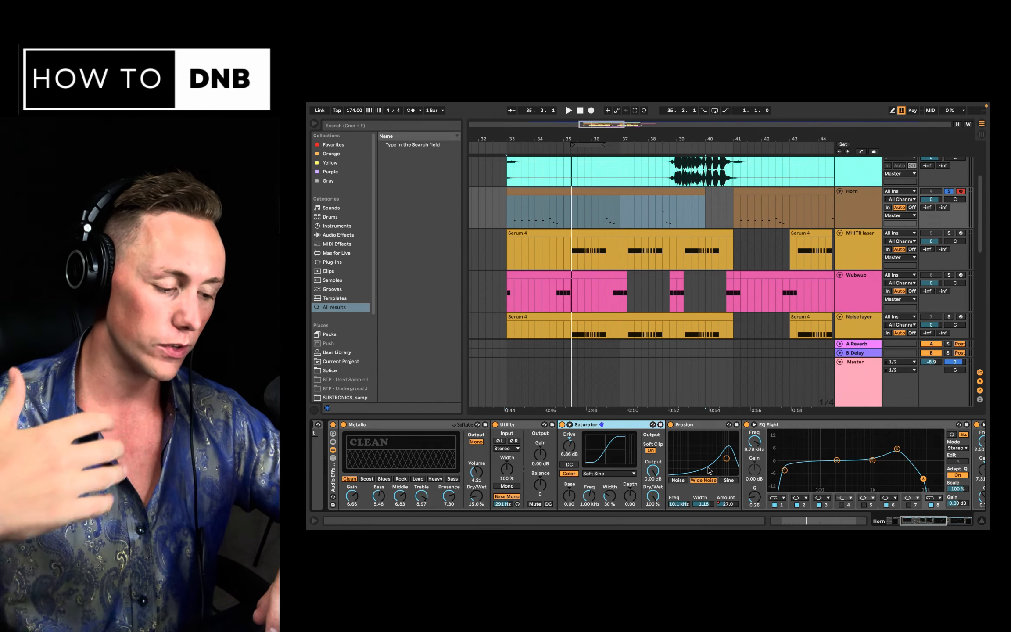
{"action": "left_click", "coordinate": [727, 460]}
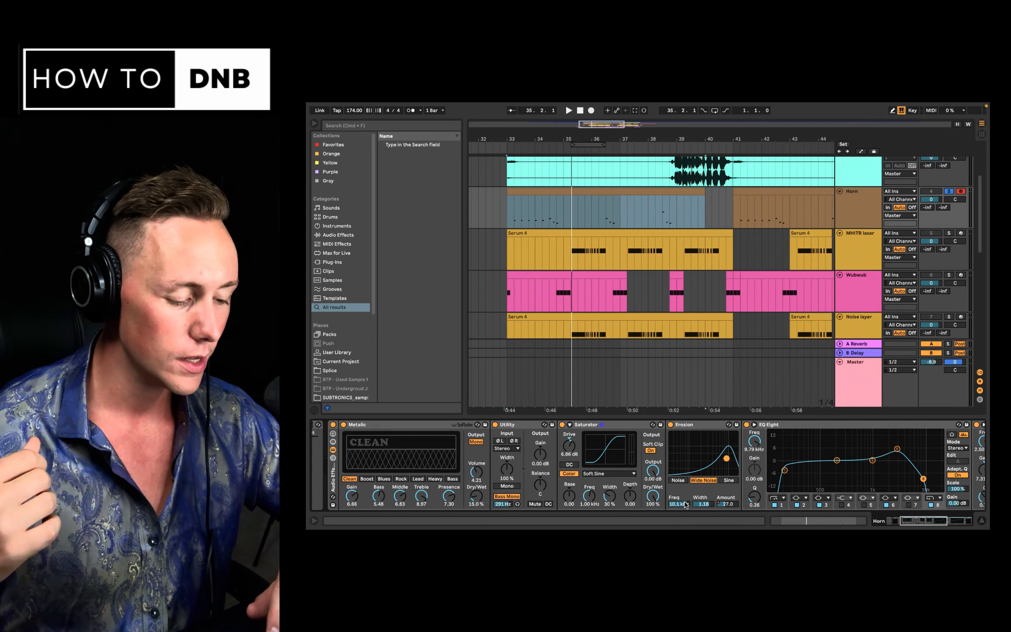
Inspect the two EQ Eights following Erosion, trying a small move of the first one's 3.03 kHz boost and undoing it
{"action": "scroll", "coordinate": [726, 472], "scroll_direction": "right", "scroll_amount": 3}
{"action": "scroll", "coordinate": [726, 472], "scroll_direction": "right", "scroll_amount": 8}
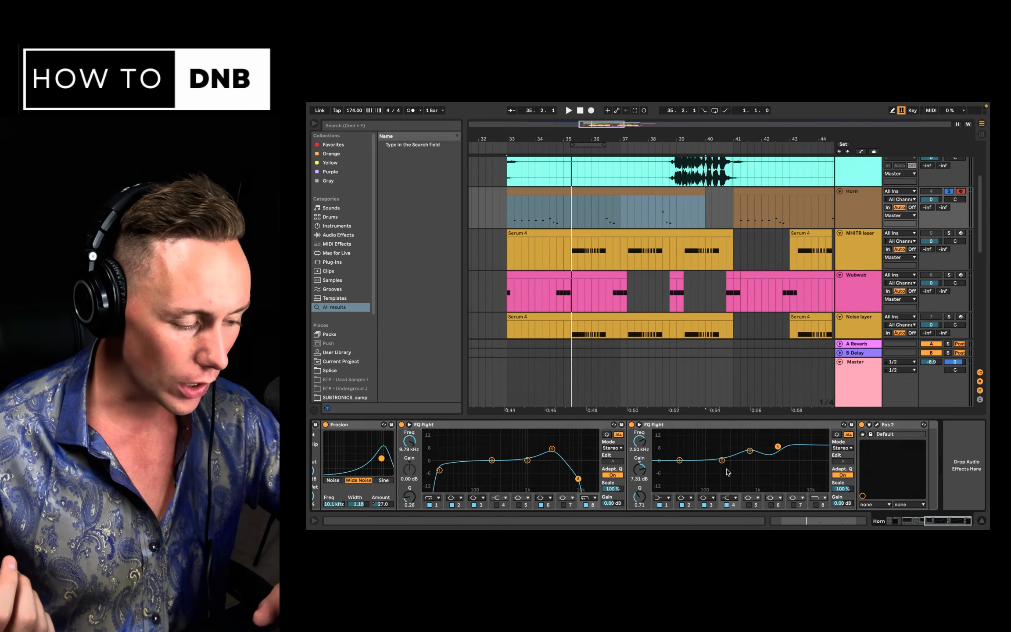
{"action": "left_click", "coordinate": [515, 435]}
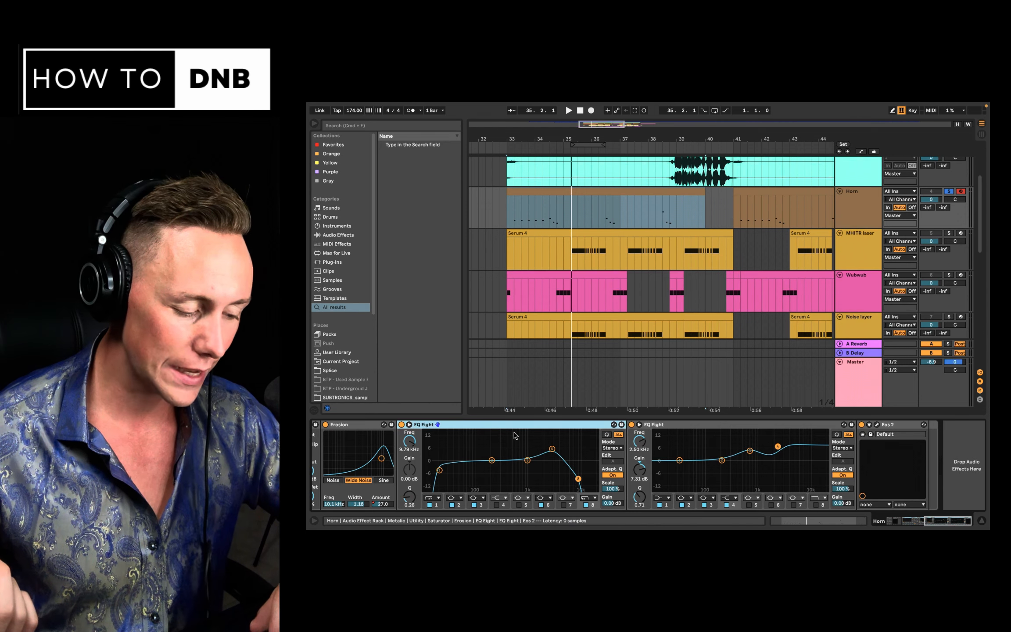
{"action": "left_click", "coordinate": [707, 426]}
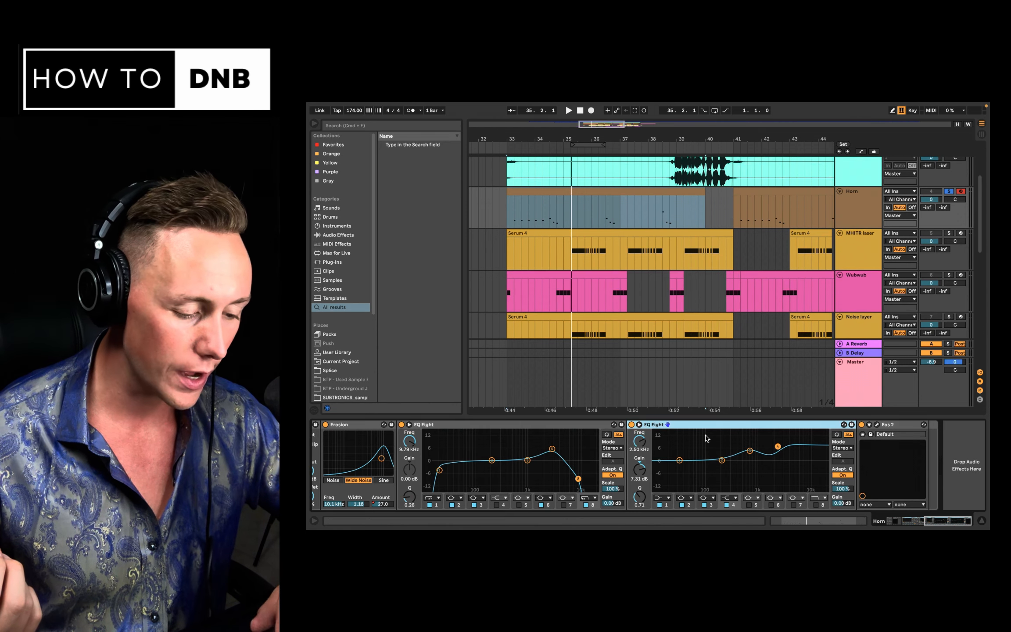
{"action": "left_click", "coordinate": [553, 449]}
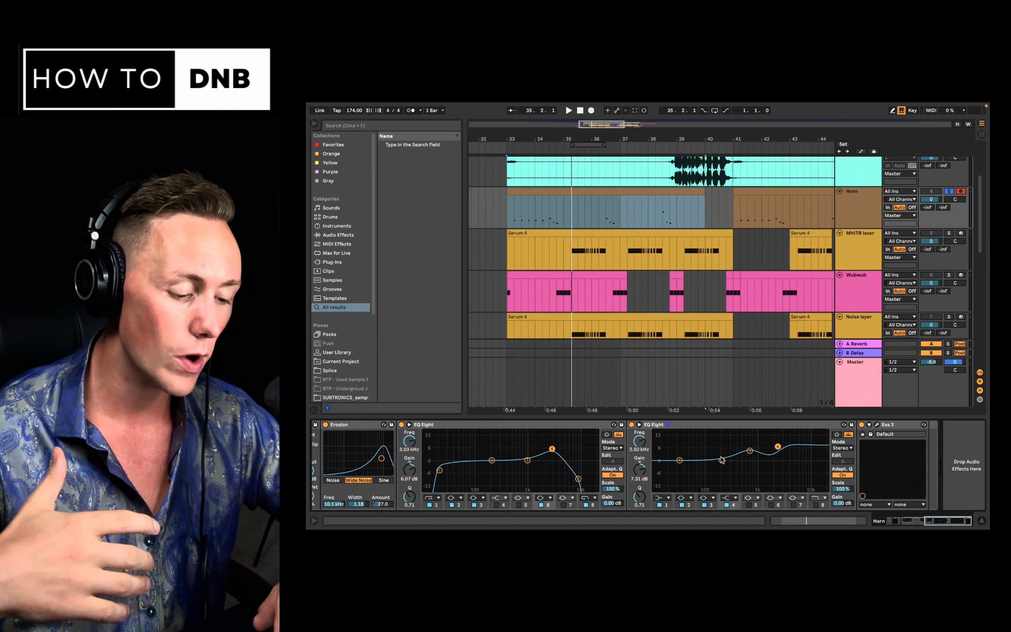
{"action": "mouse_move", "coordinate": [552, 449]}
{"action": "left_mouse_down"}
{"action": "mouse_move", "coordinate": [445, 446]}
{"action": "mouse_move", "coordinate": [563, 439]}
{"action": "mouse_move", "coordinate": [566, 448]}
{"action": "mouse_move", "coordinate": [549, 445]}
{"action": "mouse_move", "coordinate": [562, 446]}
{"action": "left_mouse_up"}
{"action": "key", "text": "super+z"}
Open the Eos 2 reverb at the end of the Horn's chain and examine its algorithm, decay and mix settings
{"action": "scroll", "coordinate": [865, 434], "scroll_direction": "right", "scroll_amount": 1}
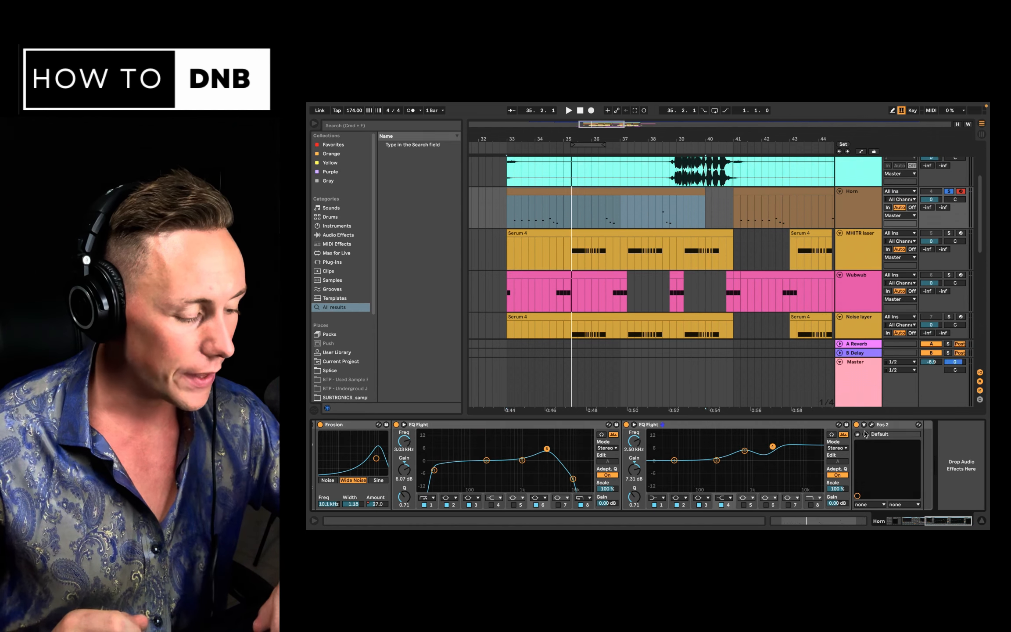
{"action": "left_click", "coordinate": [871, 424]}
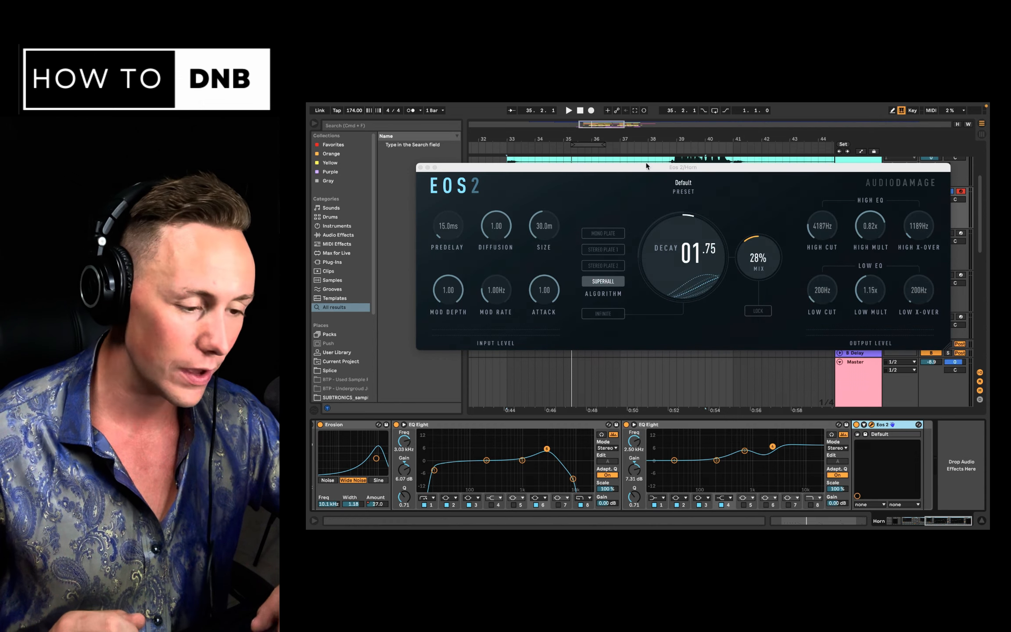
{"action": "left_click_drag", "start_coordinate": [646, 166], "coordinate": [598, 156]}
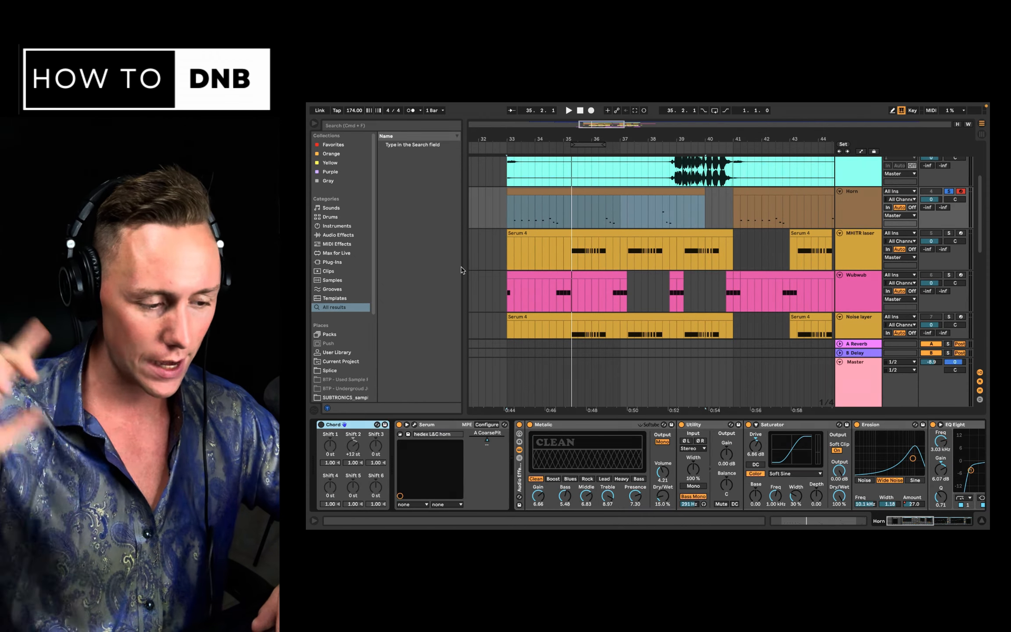
Play the Horn while toggling the Chord device to compare the sound with and without its +12 st shift
{"action": "left_click", "coordinate": [321, 424]}
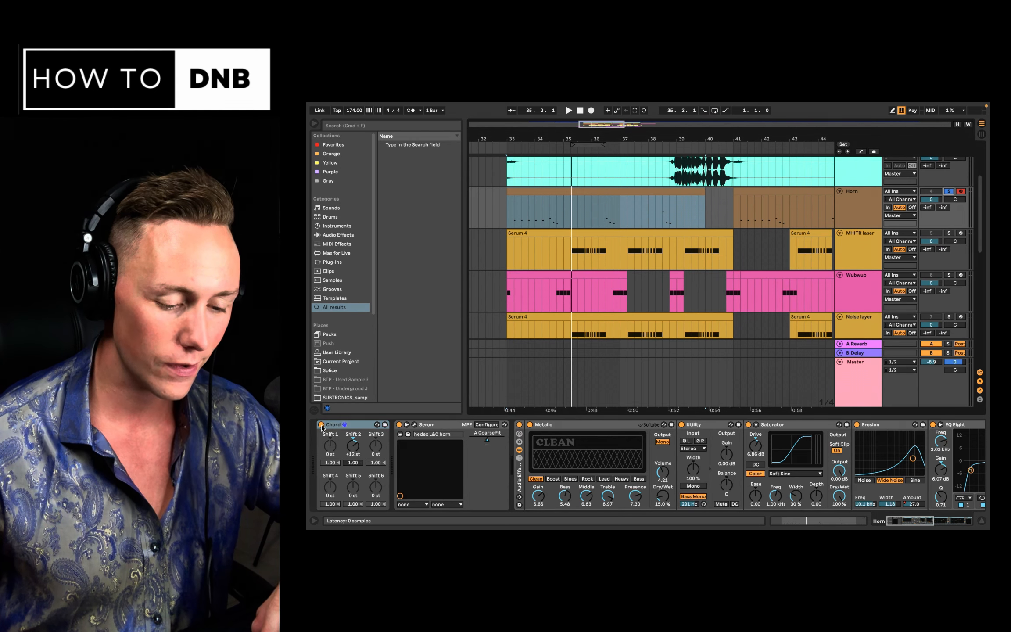
{"action": "key", "text": "space"}
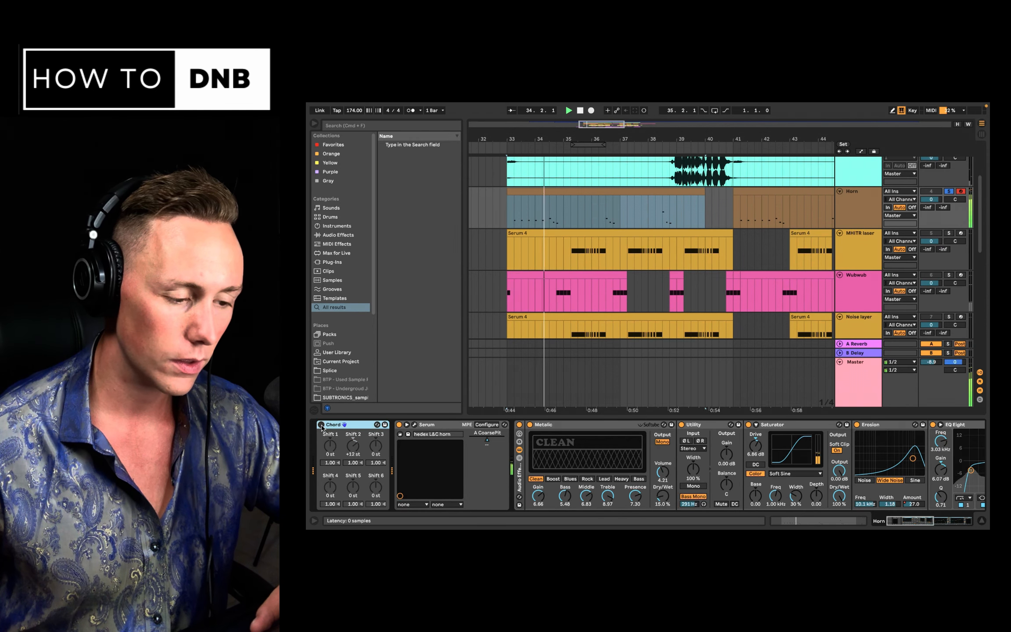
{"action": "left_click", "coordinate": [320, 424]}
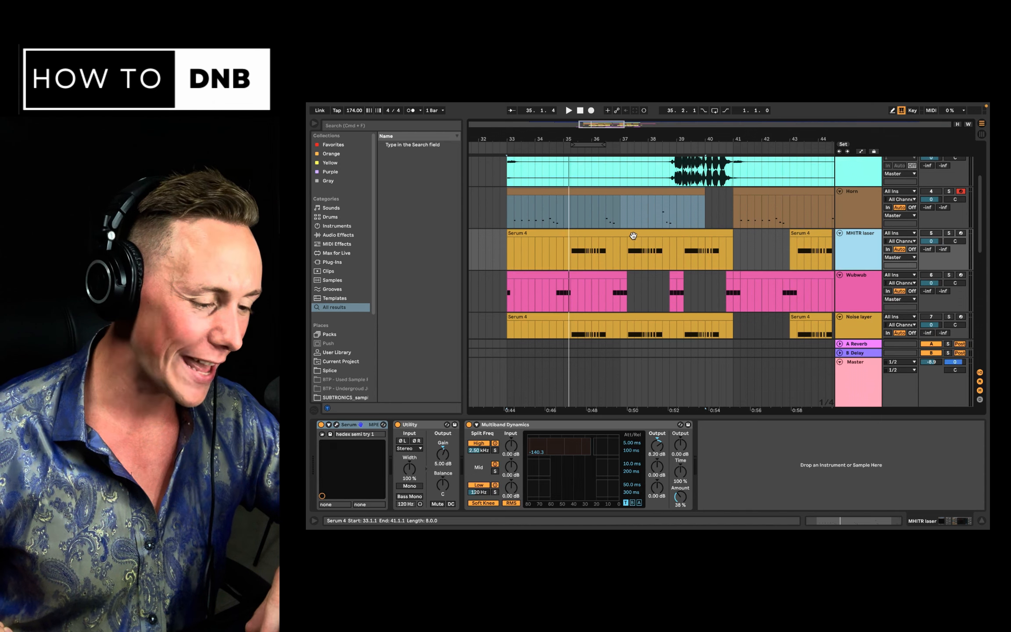
Solo the OG song track, play the original's drop, and place the insert marker at 35.1.1
{"action": "scroll", "coordinate": [938, 180], "scroll_direction": "up", "scroll_amount": 4}
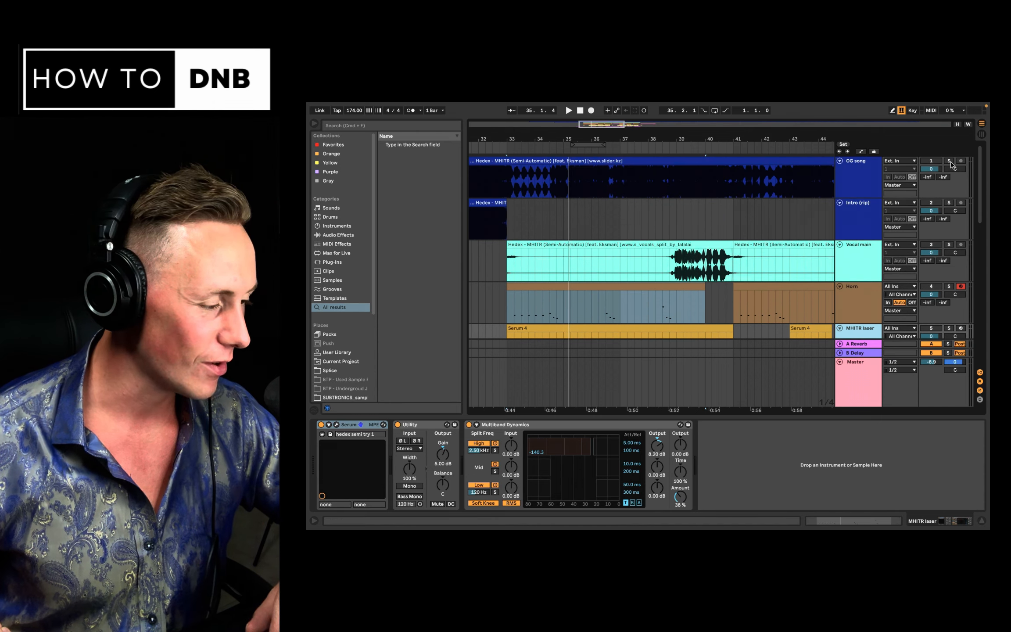
{"action": "left_click", "coordinate": [949, 161]}
{"action": "key", "text": "space"}
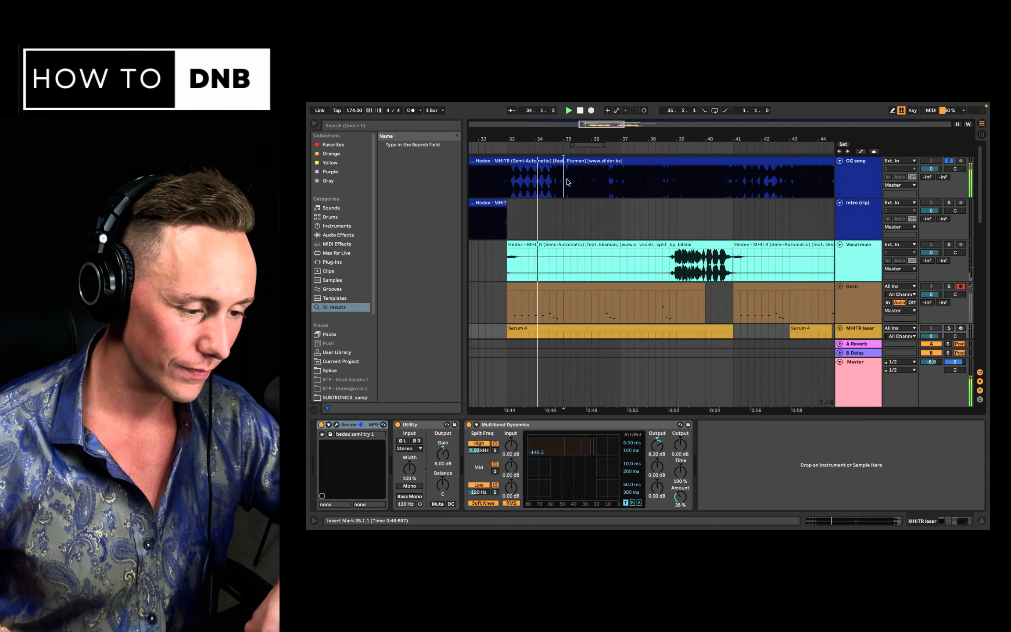
{"action": "left_click", "coordinate": [566, 181]}
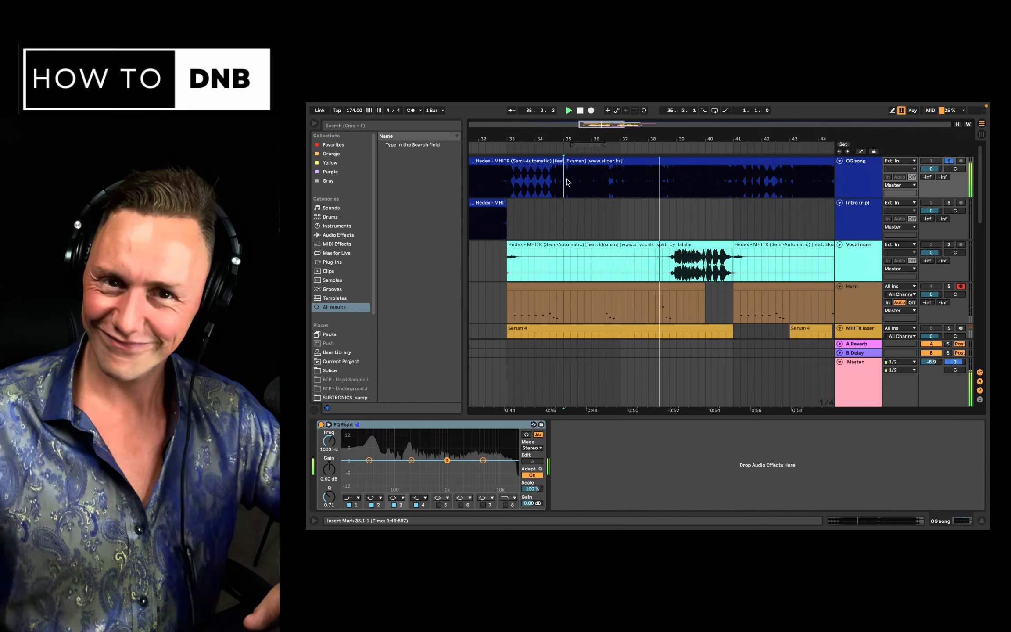
{"action": "key", "text": "space"}
Highlight the Horn's opening phrase from 33.2.1 to 35.1.1 to show its placement before the MHITR laser notes
{"action": "scroll", "coordinate": [737, 271], "scroll_direction": "down", "scroll_amount": 2}
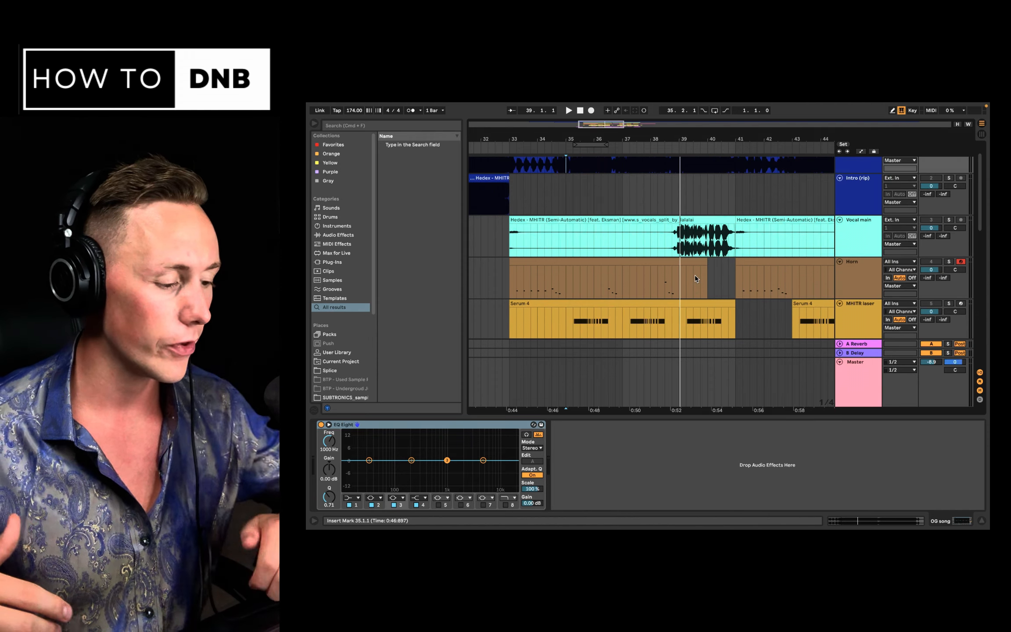
{"action": "left_click", "coordinate": [566, 291]}
{"action": "scroll", "coordinate": [566, 291], "scroll_direction": "down", "scroll_amount": 3}
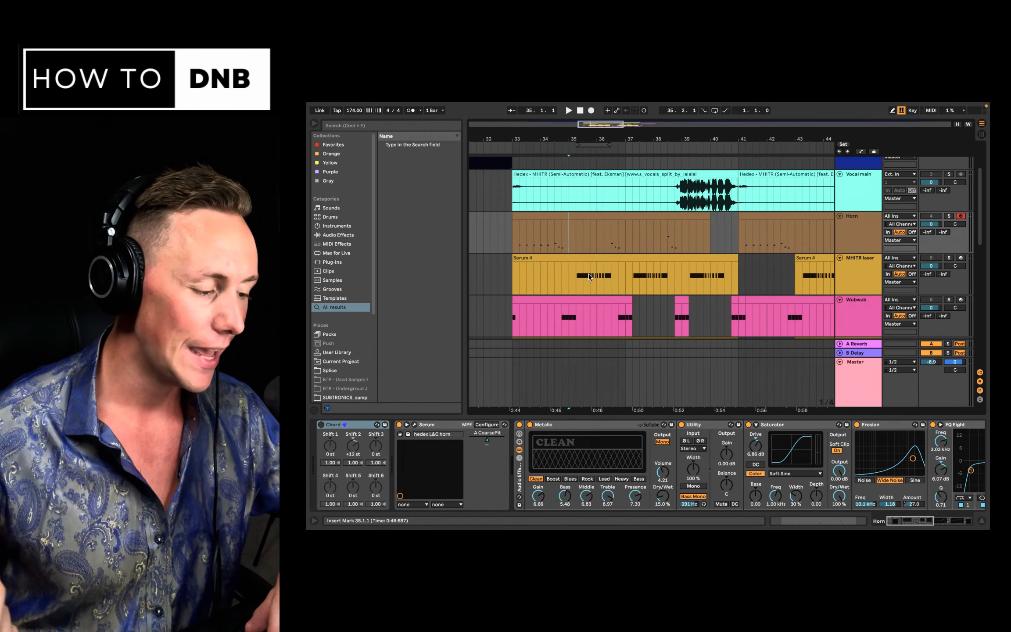
{"action": "scroll", "coordinate": [589, 277], "scroll_direction": "down", "scroll_amount": 2}
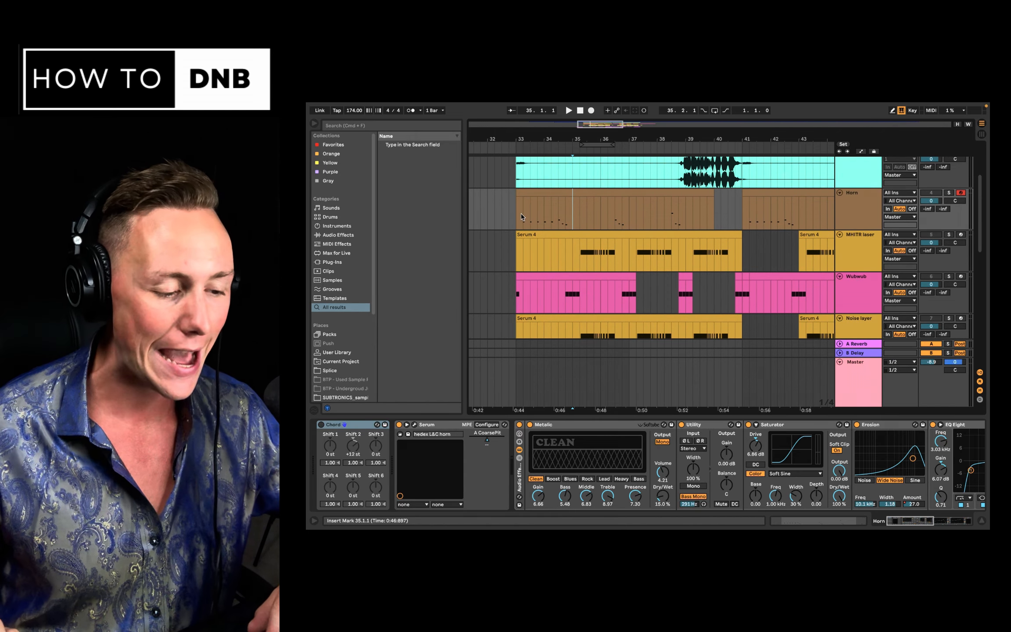
{"action": "left_click_drag", "start_coordinate": [551, 215], "coordinate": [569, 219]}
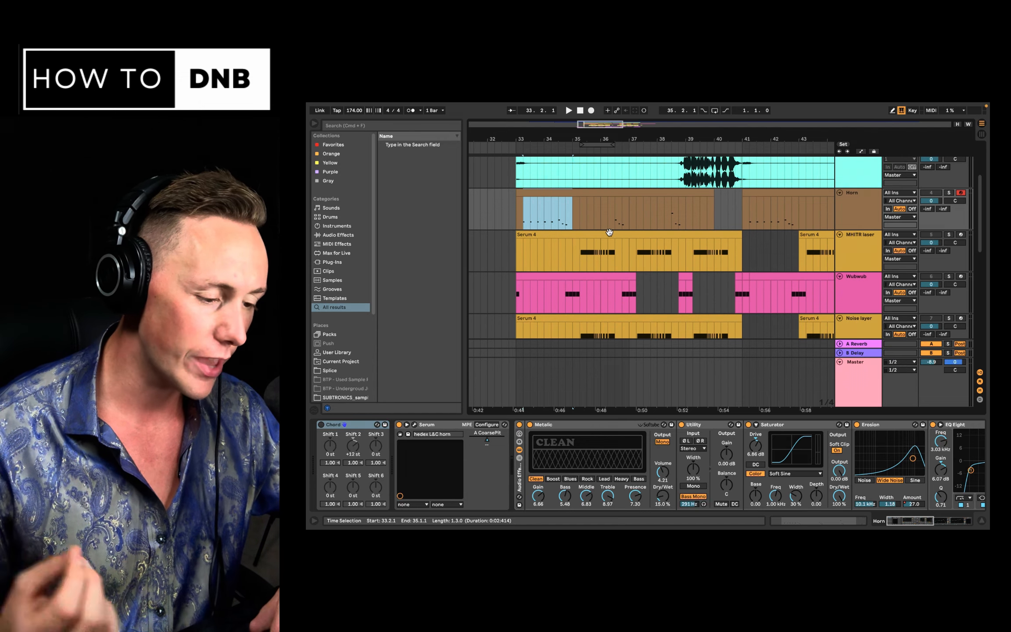
Open the MHITR laser's Serum 4 clip and examine the rhythm and lengths of its repeated E0 notes
{"action": "double_click", "coordinate": [602, 235]}
{"action": "left_click", "coordinate": [599, 316]}
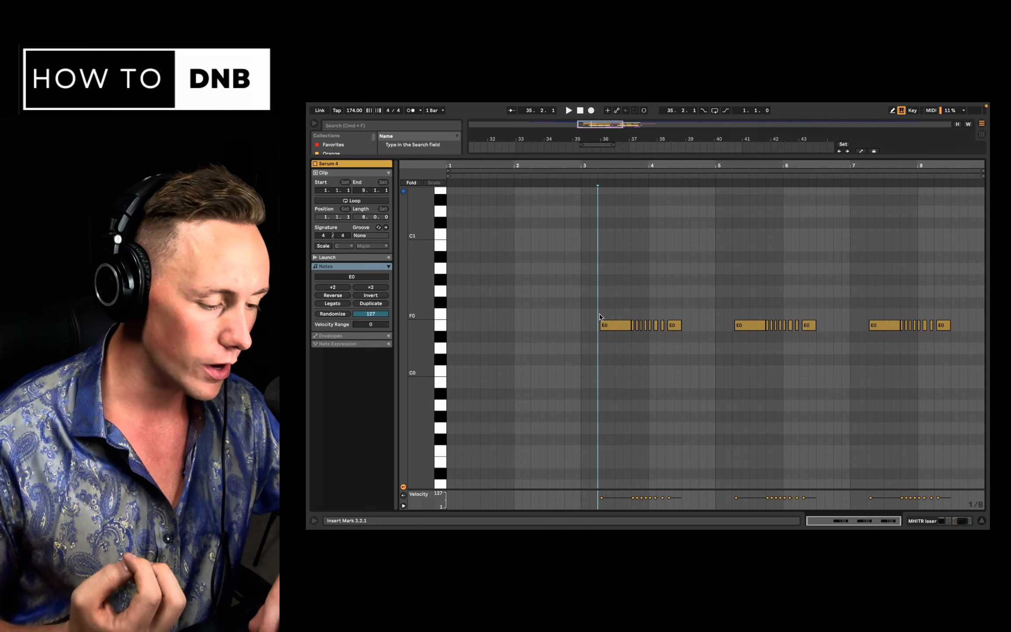
{"action": "scroll", "coordinate": [635, 307], "scroll_direction": "up", "scroll_amount": 5}
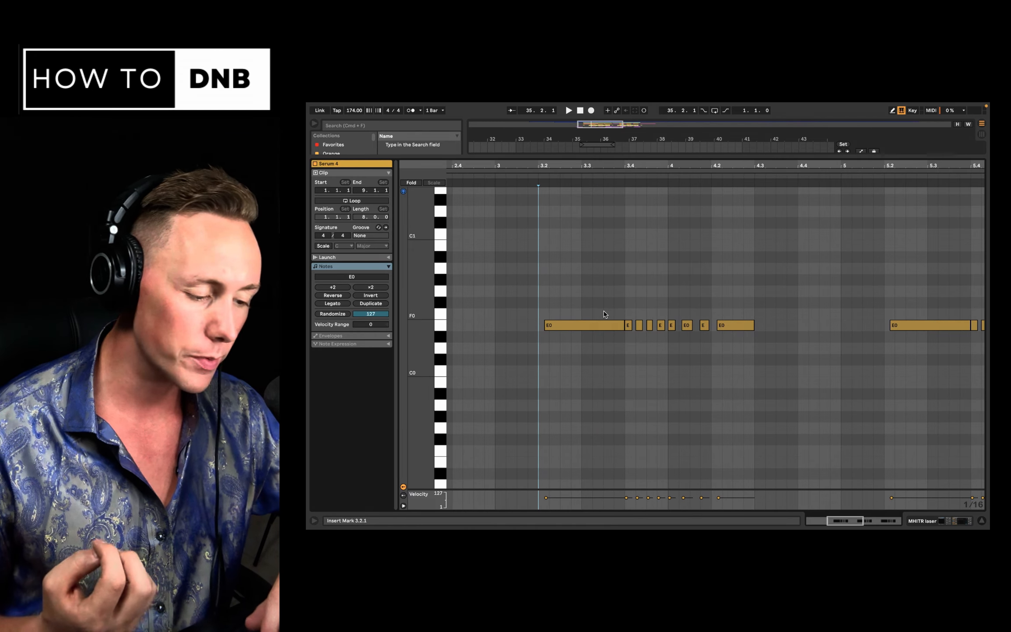
{"action": "scroll", "coordinate": [647, 321], "scroll_direction": "up", "scroll_amount": 2}
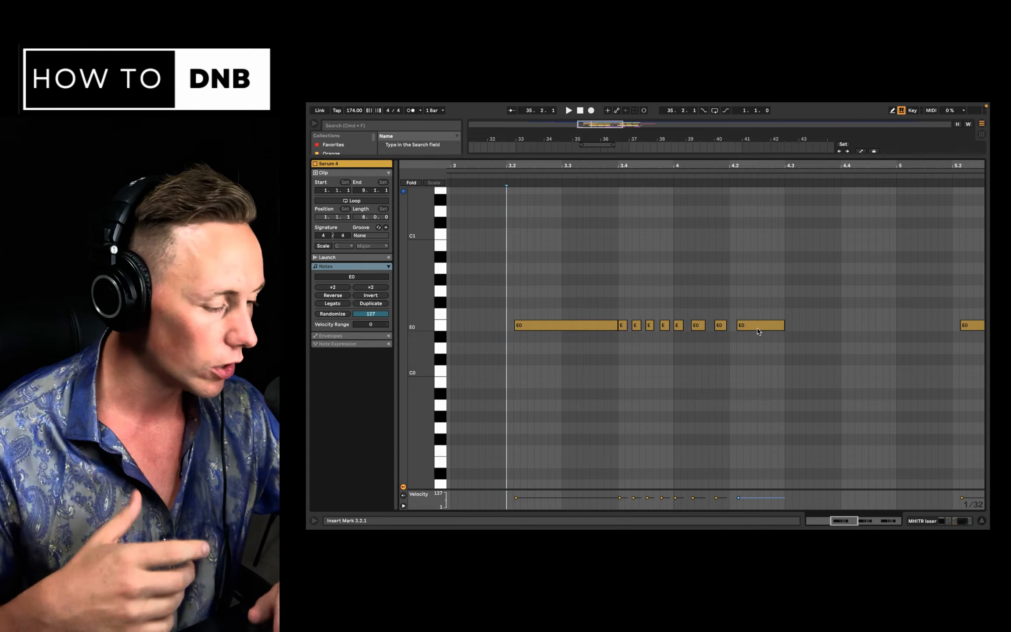
{"action": "scroll", "coordinate": [755, 334], "scroll_direction": "right", "scroll_amount": 3}
{"action": "scroll", "coordinate": [755, 334], "scroll_direction": "left", "scroll_amount": 1}
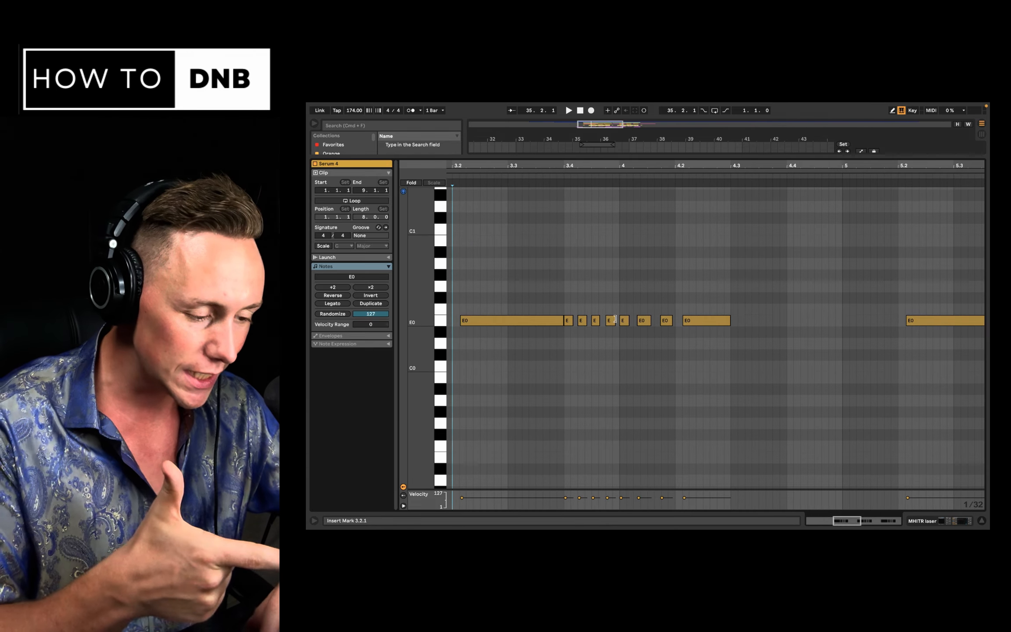
{"action": "scroll", "coordinate": [709, 322], "scroll_direction": "down", "scroll_amount": 5}
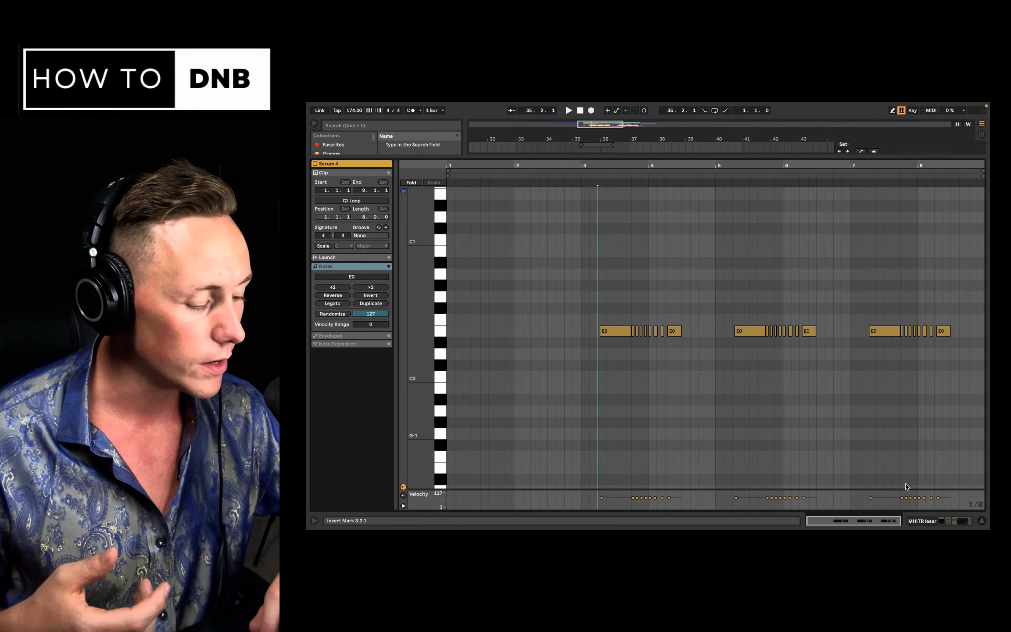
Return to the MHITR laser's device chain and look over the Wubwub, Noise layer and Subbase clips in the arrangement
{"action": "left_click", "coordinate": [920, 521]}
{"action": "scroll", "coordinate": [698, 258], "scroll_direction": "right", "scroll_amount": 2}
{"action": "scroll", "coordinate": [698, 259], "scroll_direction": "up", "scroll_amount": 1}
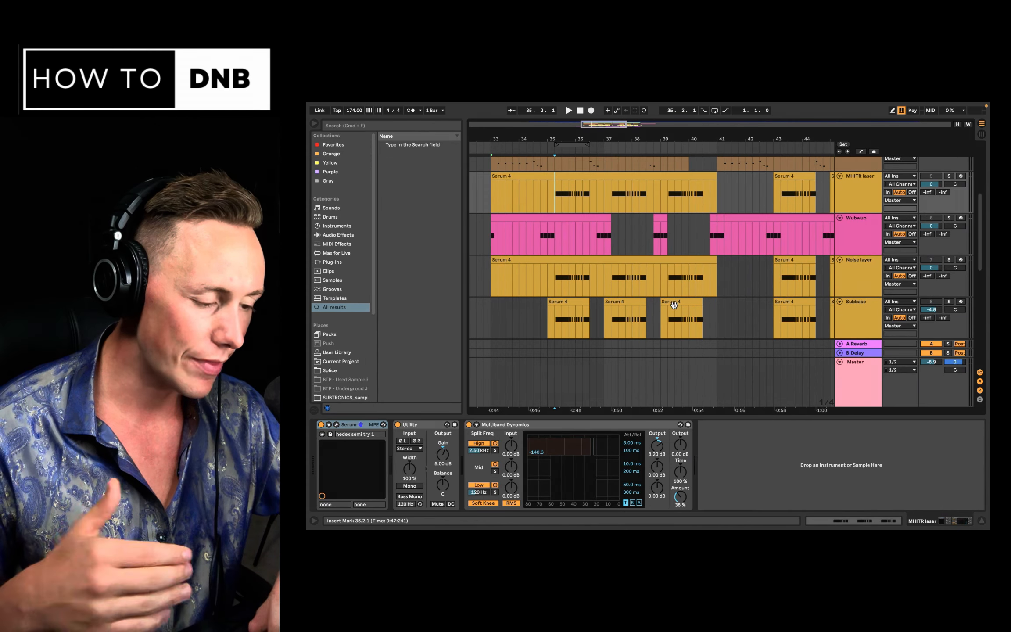
{"action": "scroll", "coordinate": [578, 266], "scroll_direction": "up", "scroll_amount": 1}
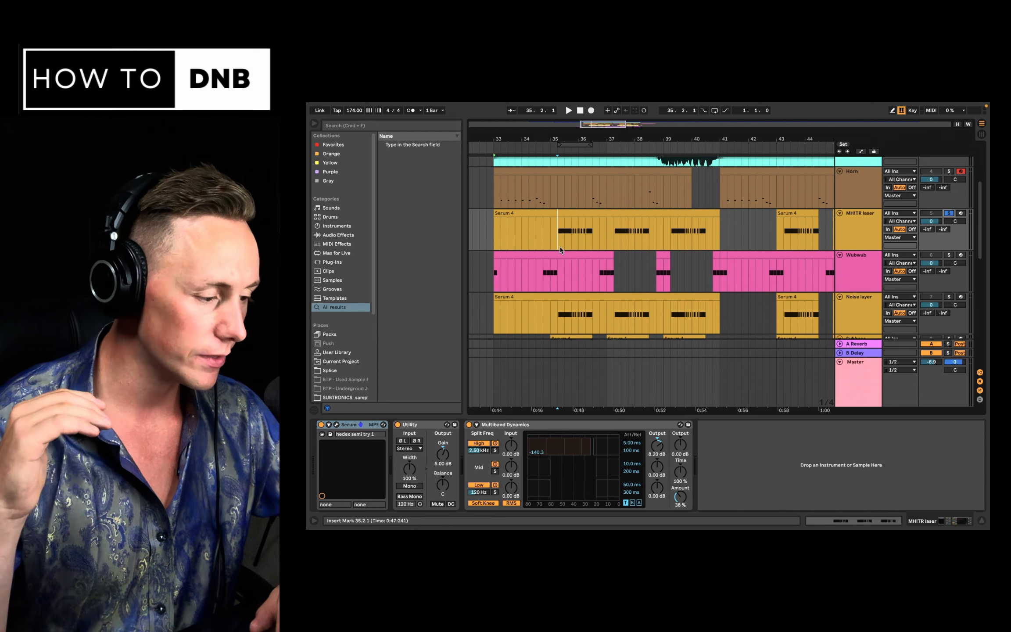
Play the soloed MHITR laser from 35.2.1 and open its Serum patch to inspect the oscillator A settings
{"action": "key", "text": "space"}
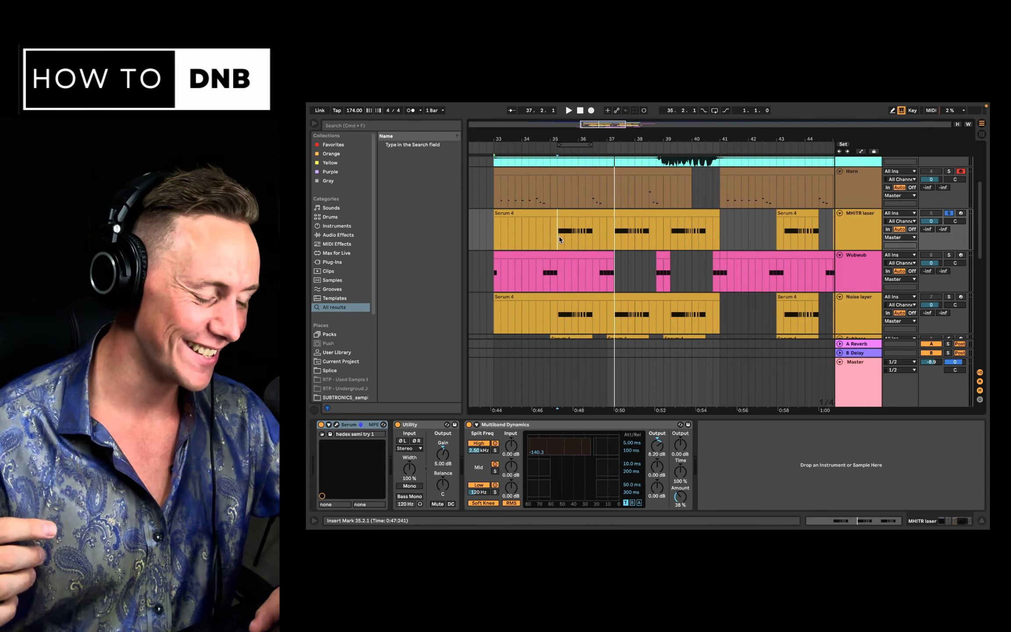
{"action": "left_click", "coordinate": [856, 221]}
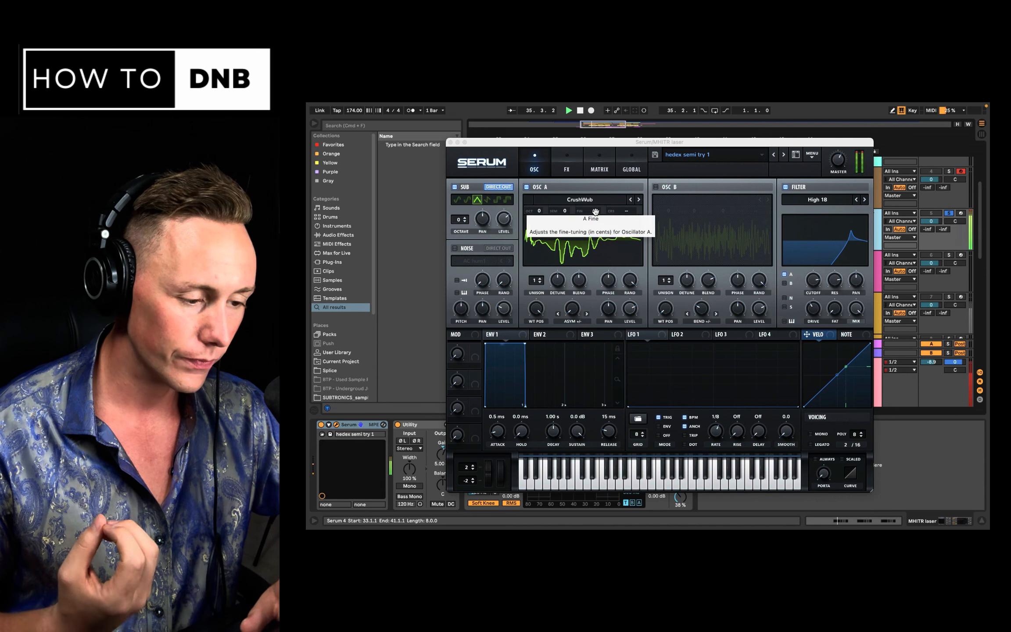
{"action": "key", "text": "space"}
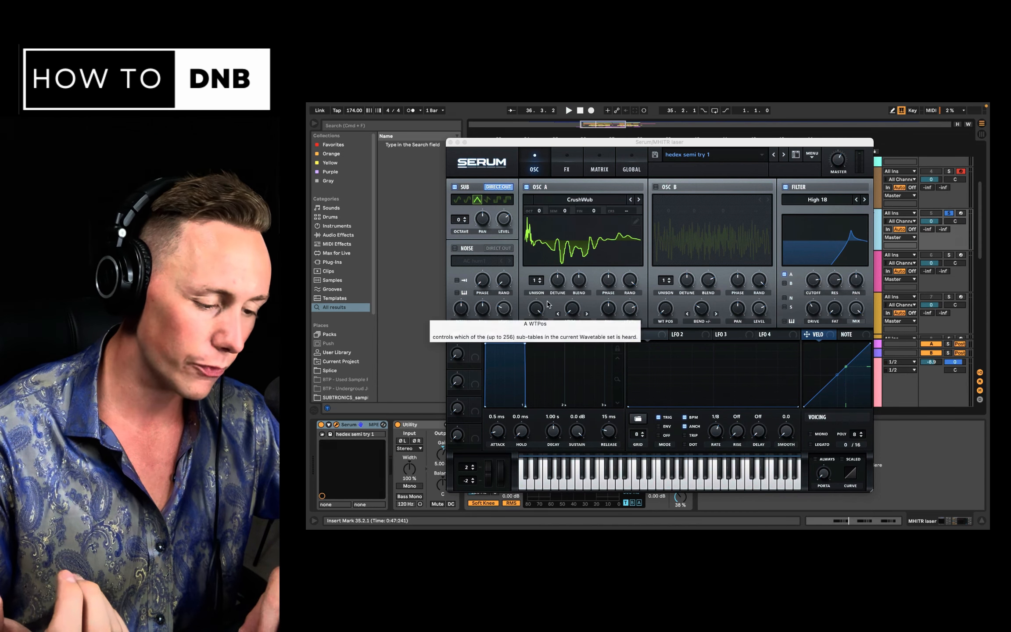
{"action": "left_click", "coordinate": [539, 311]}
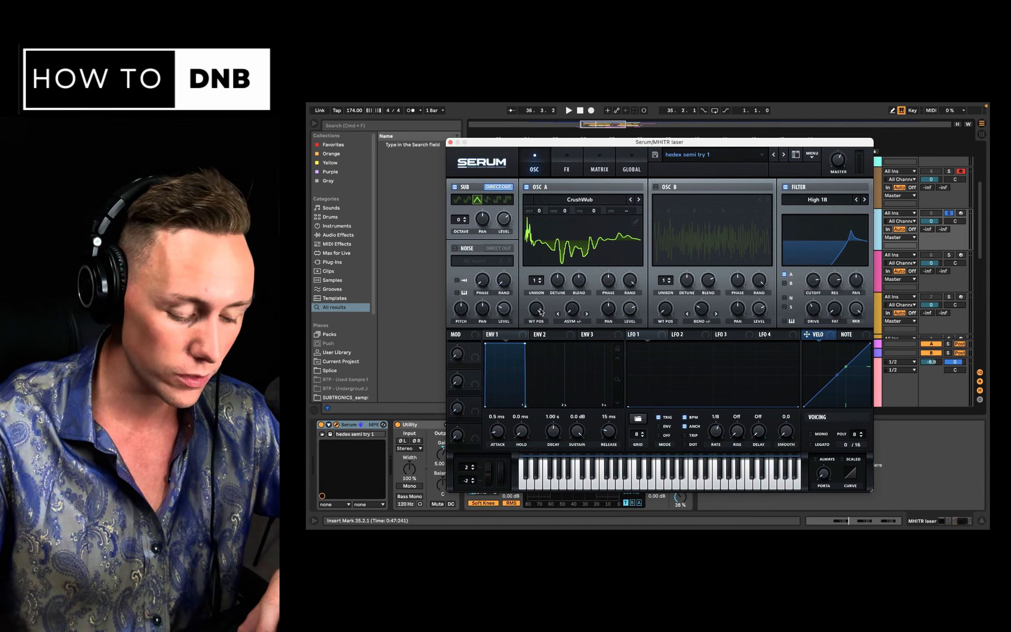
Arm the soloed MHITR laser track and lower the computer keyboard's note range to C0–D1
{"action": "left_click", "coordinate": [949, 214]}
{"action": "left_click", "coordinate": [949, 213]}
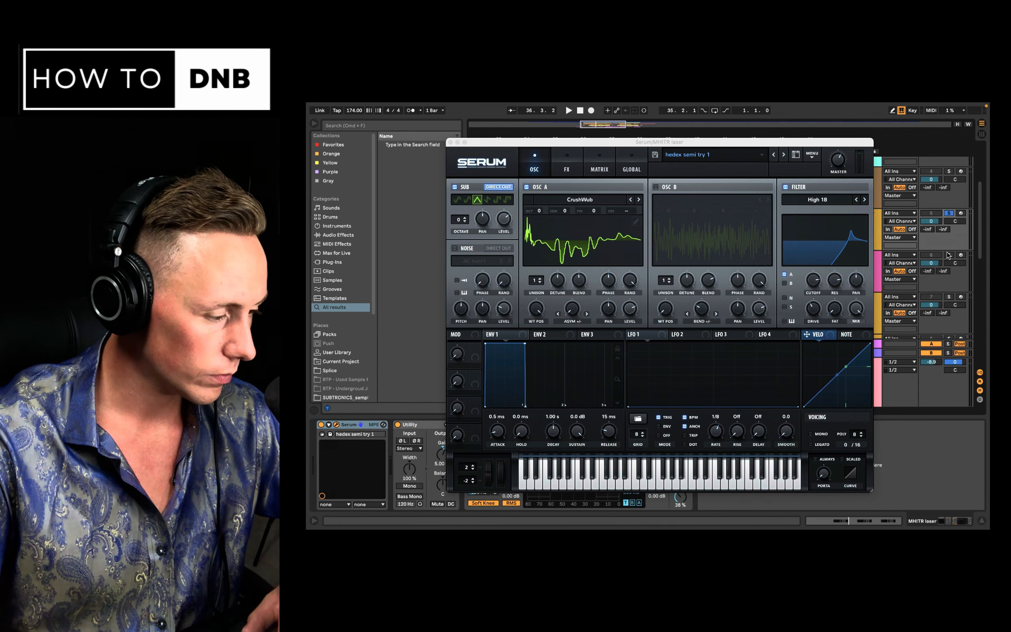
{"action": "key", "text": "space"}
{"action": "left_click", "coordinate": [961, 214]}
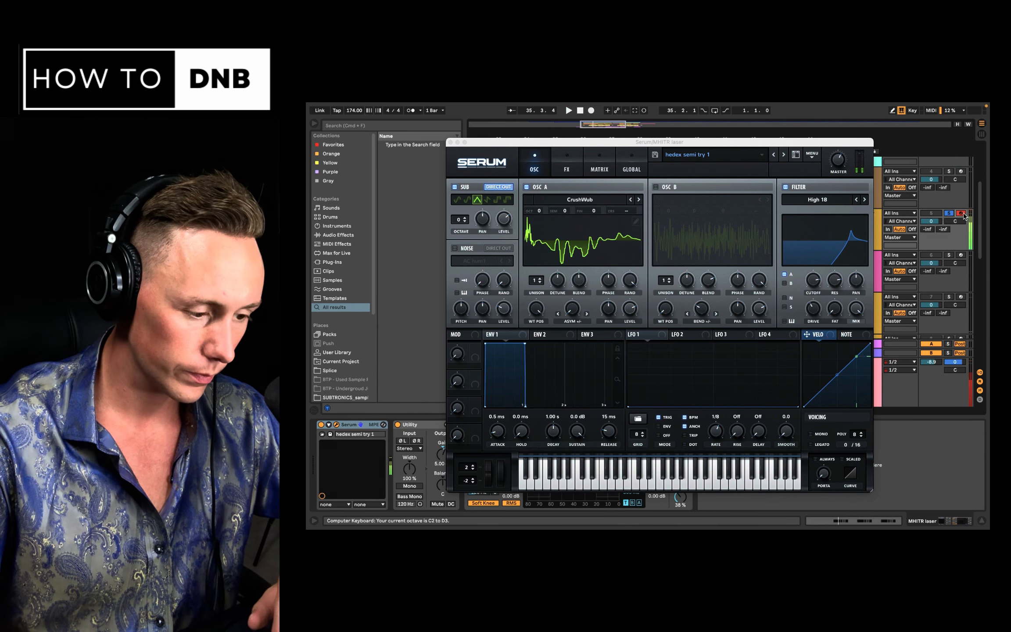
{"action": "key", "text": "z"}
{"action": "key", "text": "z"}
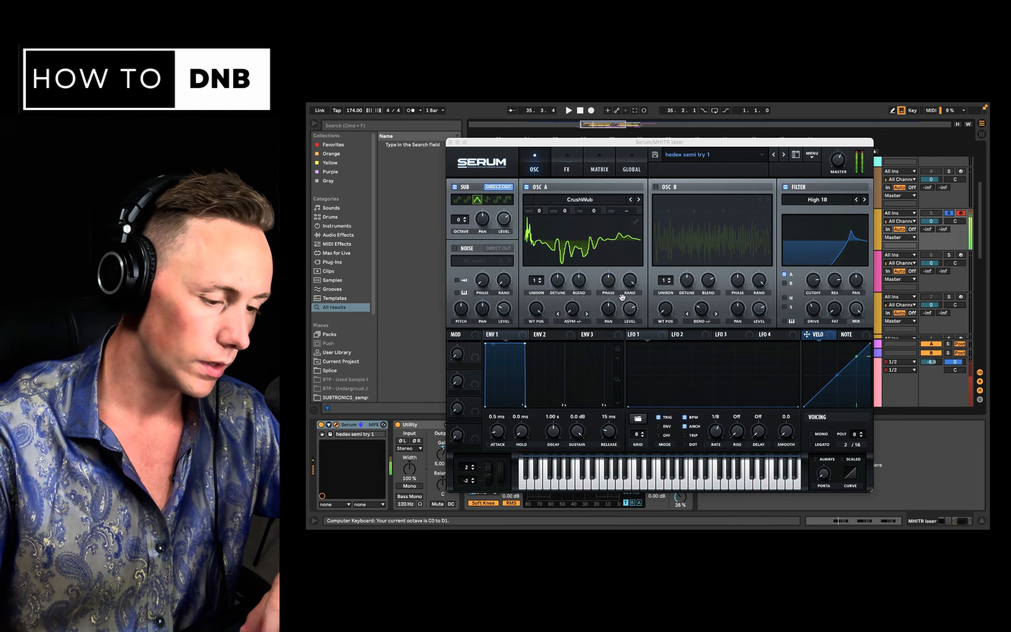
Sweep oscillator A's wavetable position up to 256 and look over its warp modes, keeping Asym +/-
{"action": "mouse_move", "coordinate": [540, 312]}
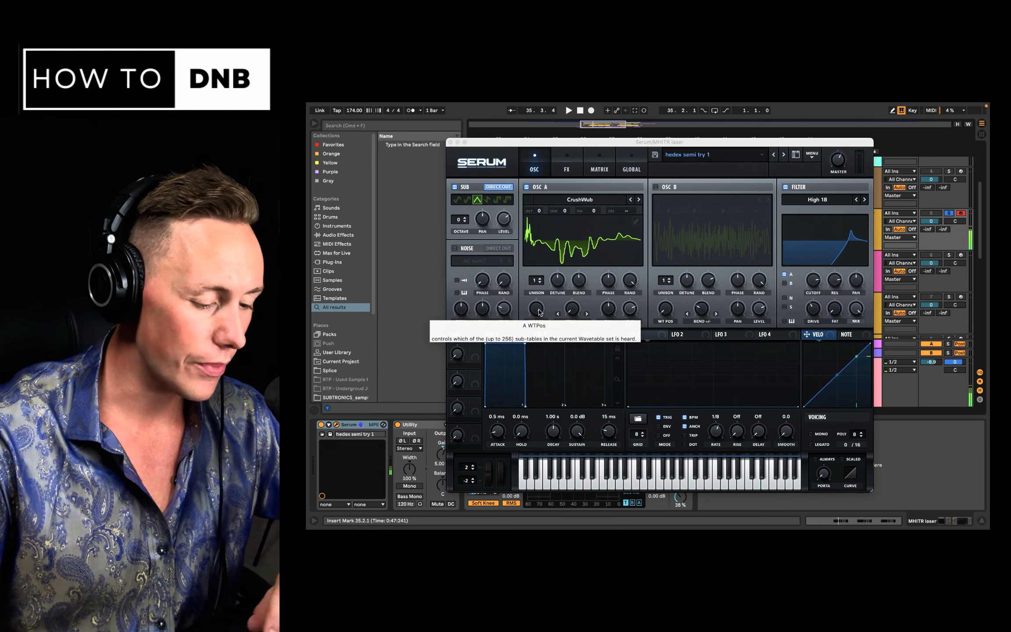
{"action": "left_click_drag", "start_coordinate": [543, 336], "coordinate": [533, 259]}
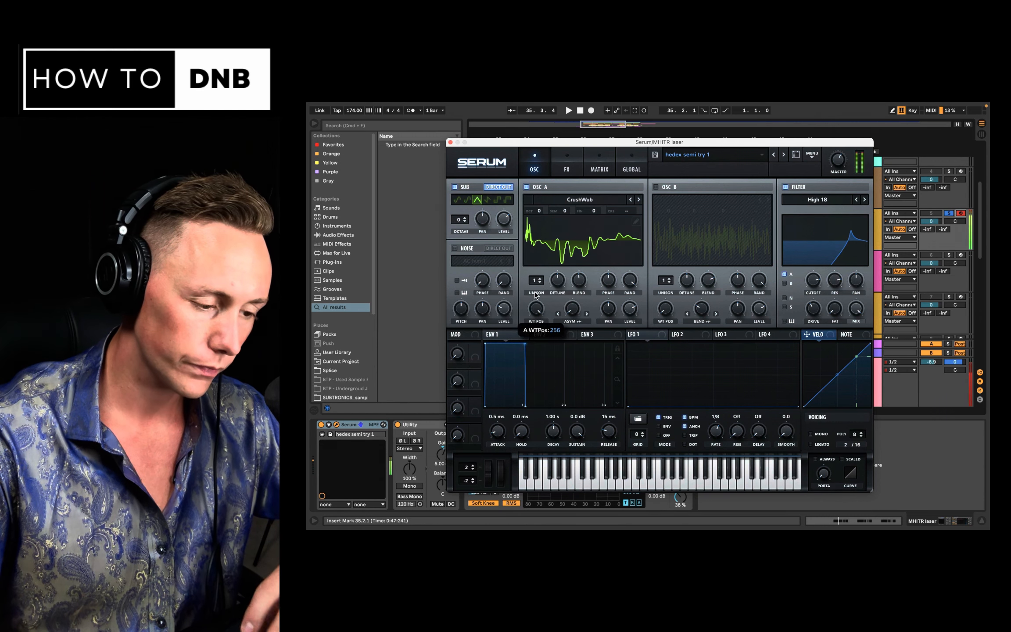
{"action": "left_click", "coordinate": [572, 320]}
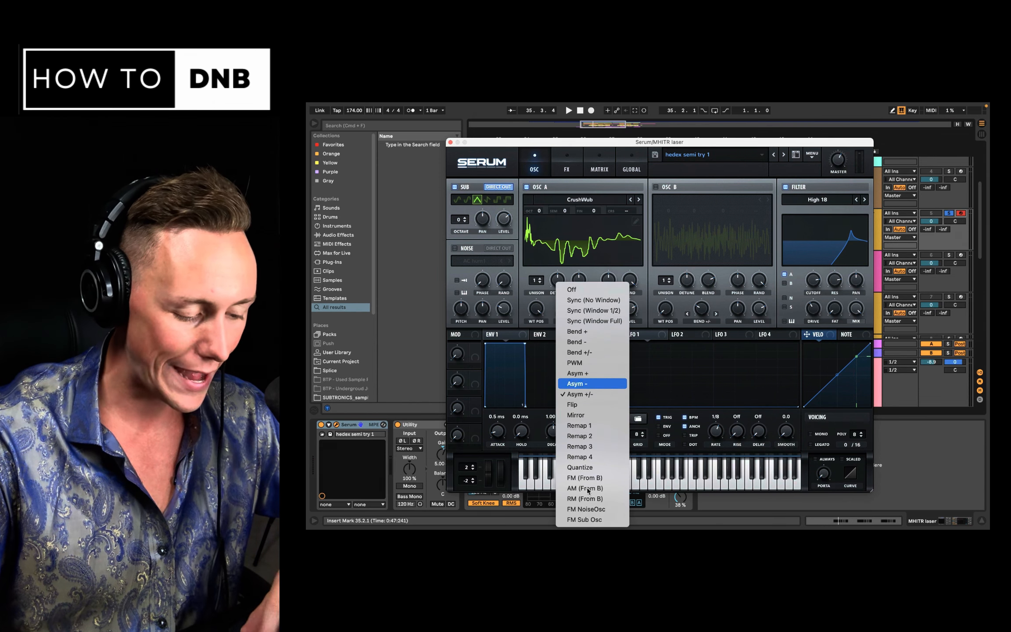
{"action": "left_click", "coordinate": [603, 250]}
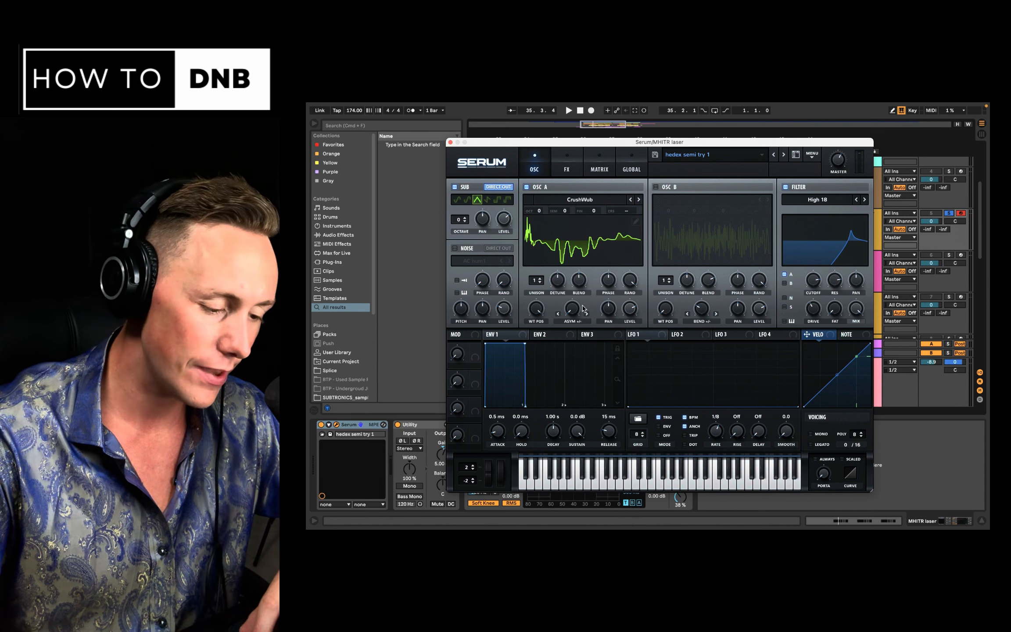
{"action": "mouse_move", "coordinate": [583, 309]}
{"action": "left_mouse_down"}
{"action": "mouse_move", "coordinate": [590, 249]}
{"action": "mouse_move", "coordinate": [586, 313]}
{"action": "left_mouse_up"}
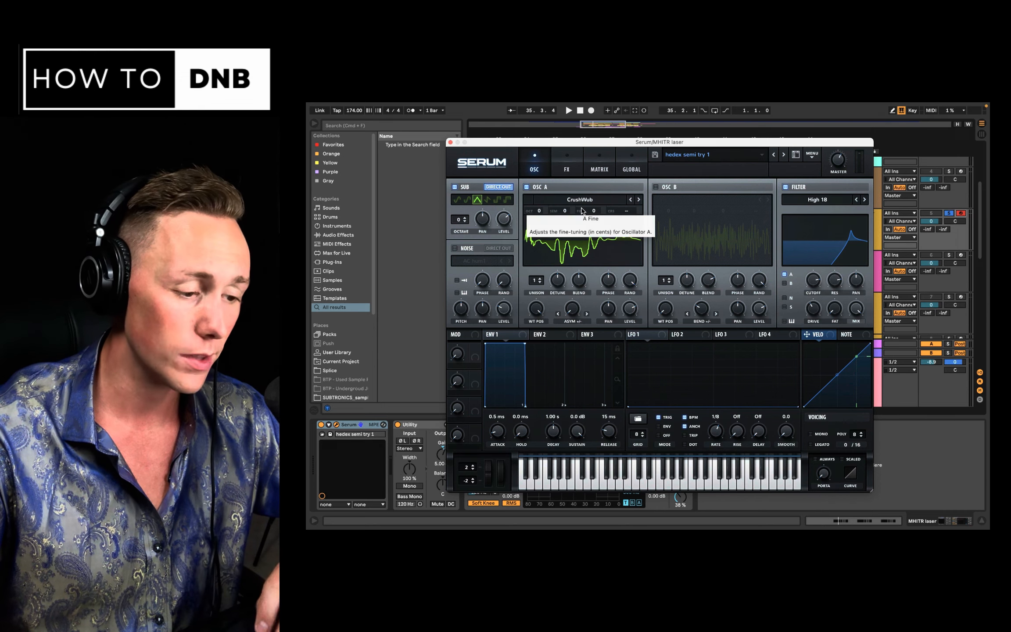
Try the Monster 3 [SL] wavetable in oscillator A with its position swept, and restore CrushWub
{"action": "left_click", "coordinate": [594, 201]}
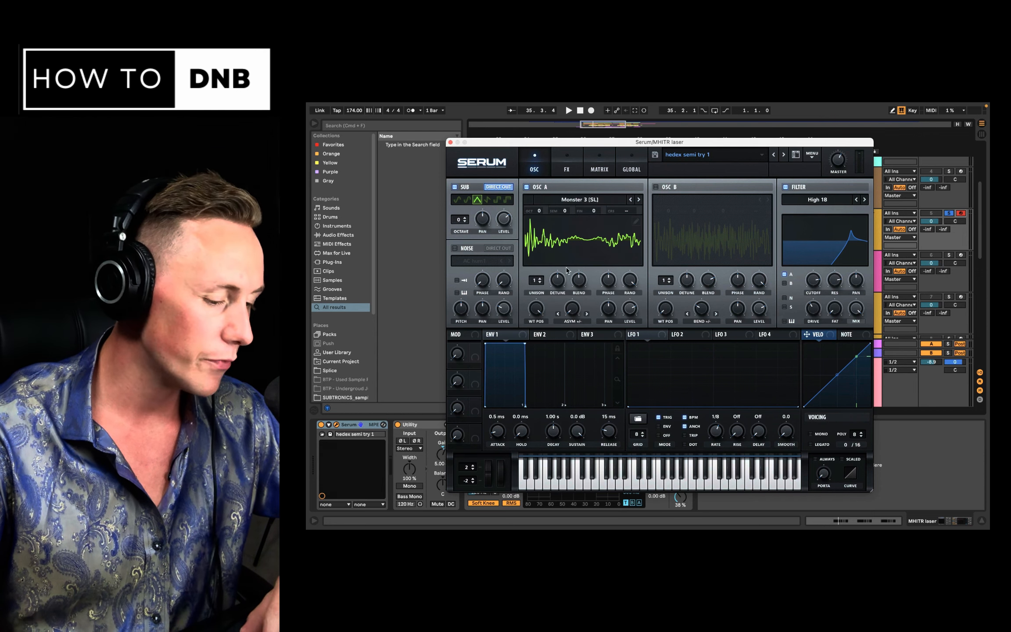
{"action": "left_click_drag", "start_coordinate": [536, 308], "coordinate": [547, 279]}
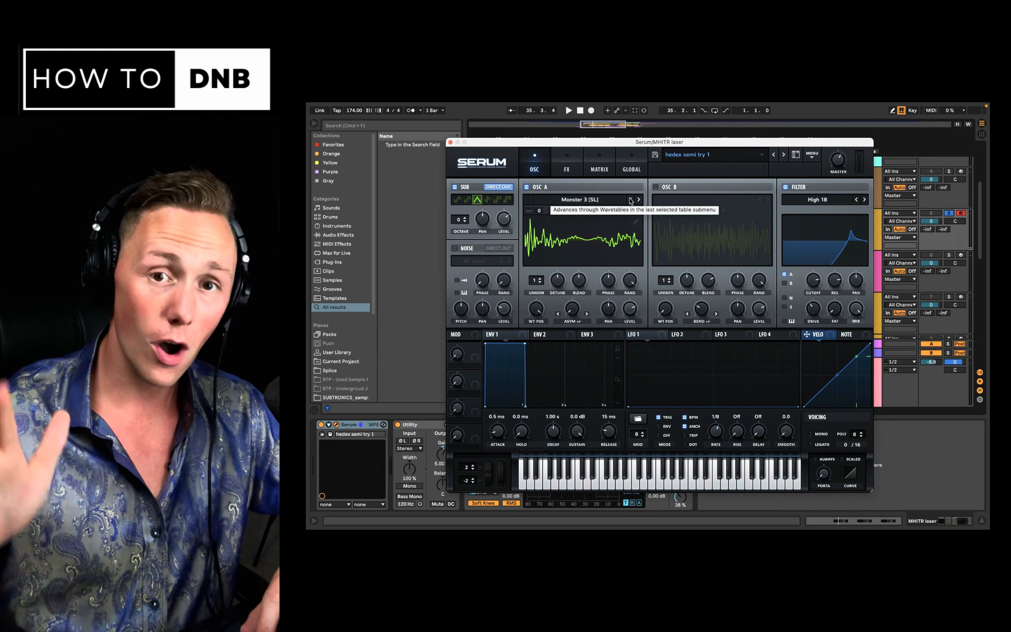
{"action": "left_click", "coordinate": [630, 200]}
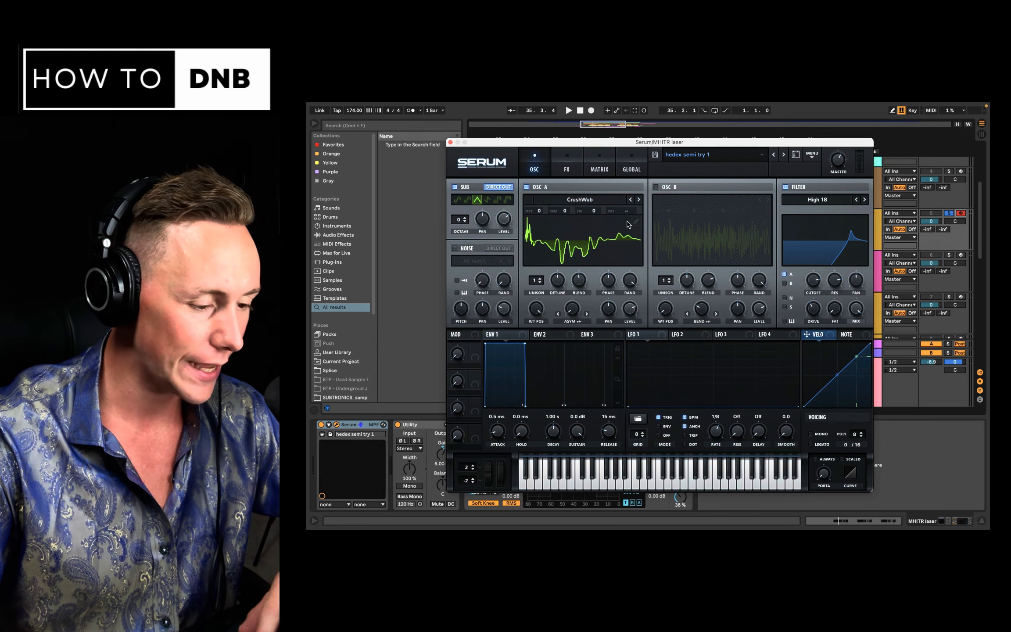
Compare the laser's sound with the High 18 filter bypassed and enabled by playing notes
{"action": "left_click", "coordinate": [786, 187]}
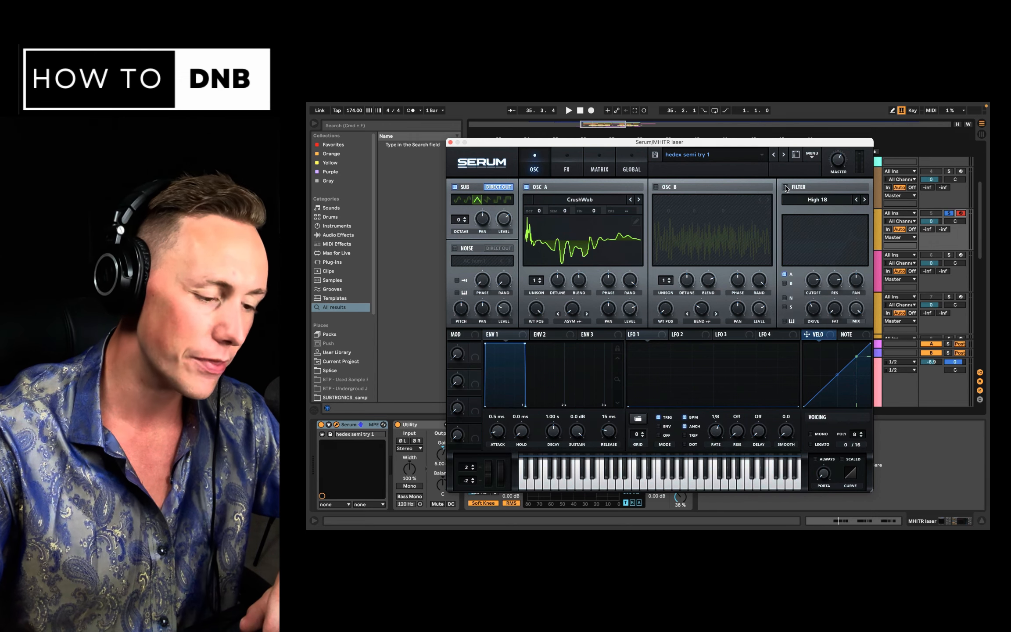
{"action": "key", "text": "a"}
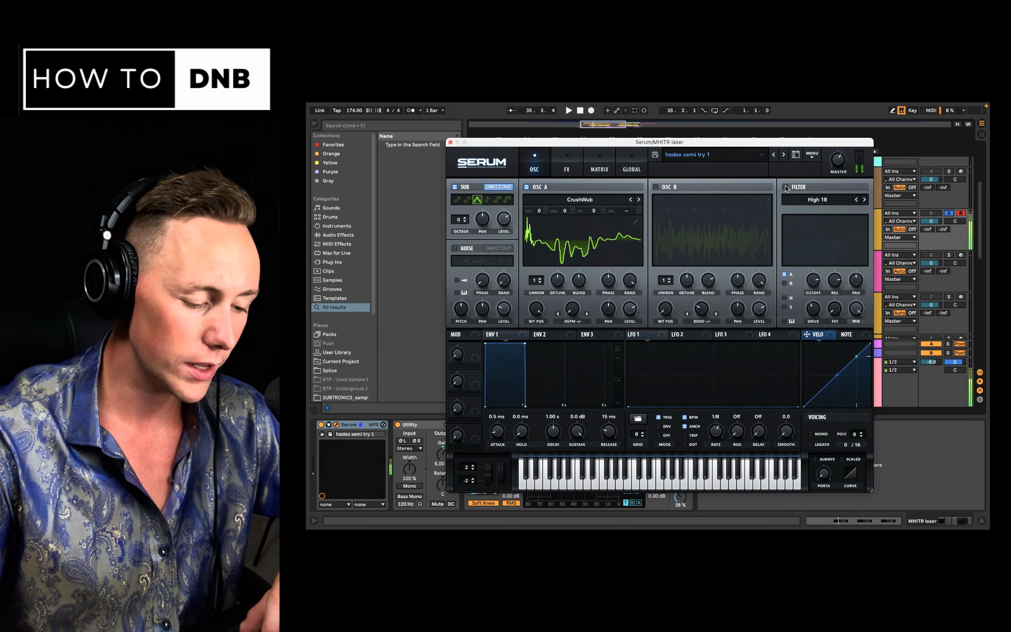
{"action": "left_click", "coordinate": [786, 187]}
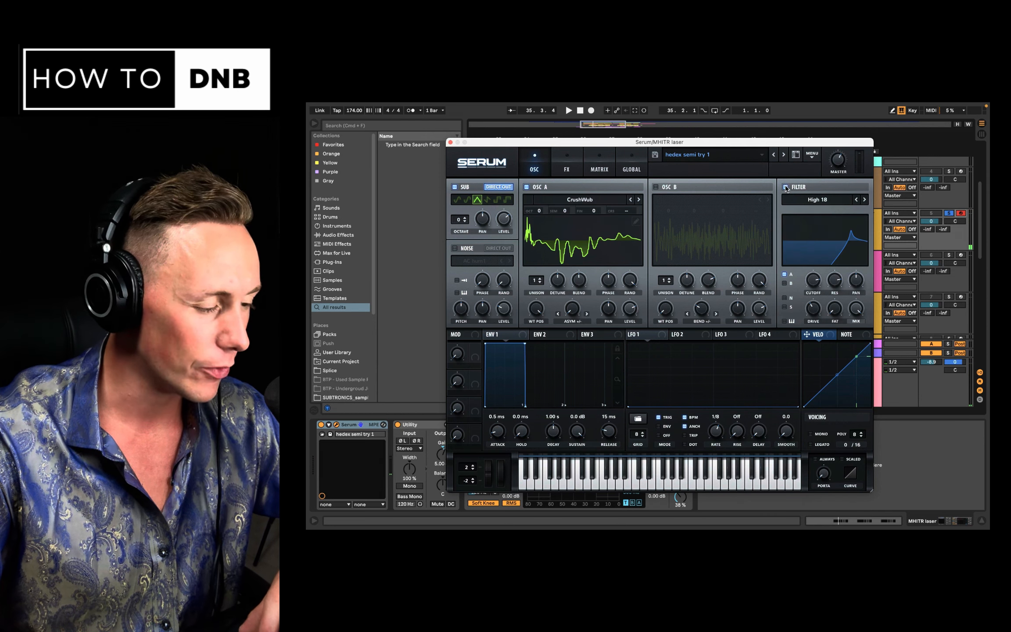
{"action": "key", "text": "a"}
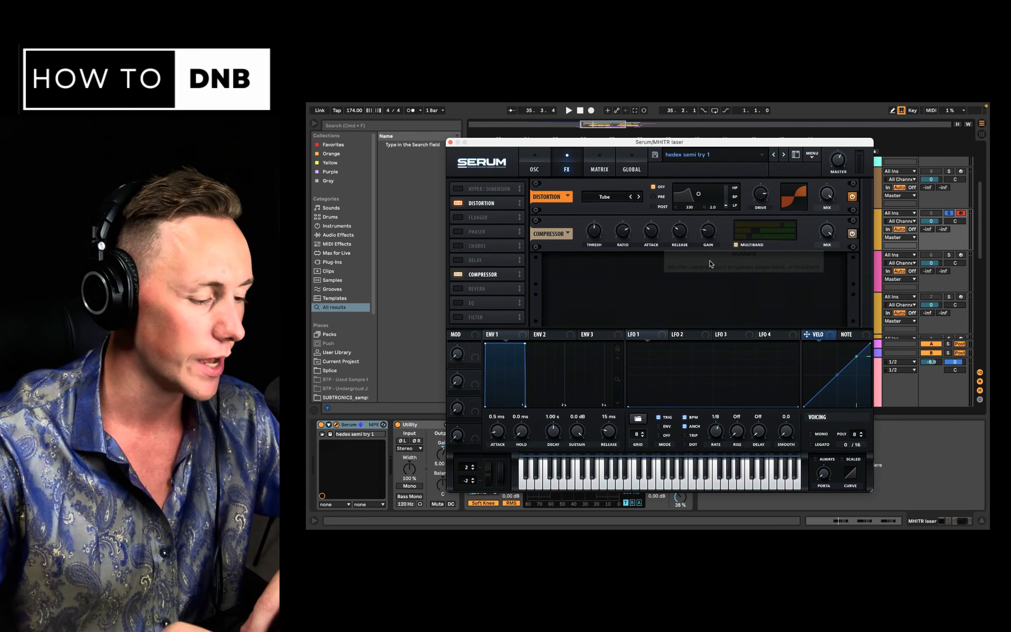
Examine Serum's Tube distortion and multiband compressor, bypass and re-enable the compressor, and close the plug-in window
{"action": "left_click", "coordinate": [852, 234]}
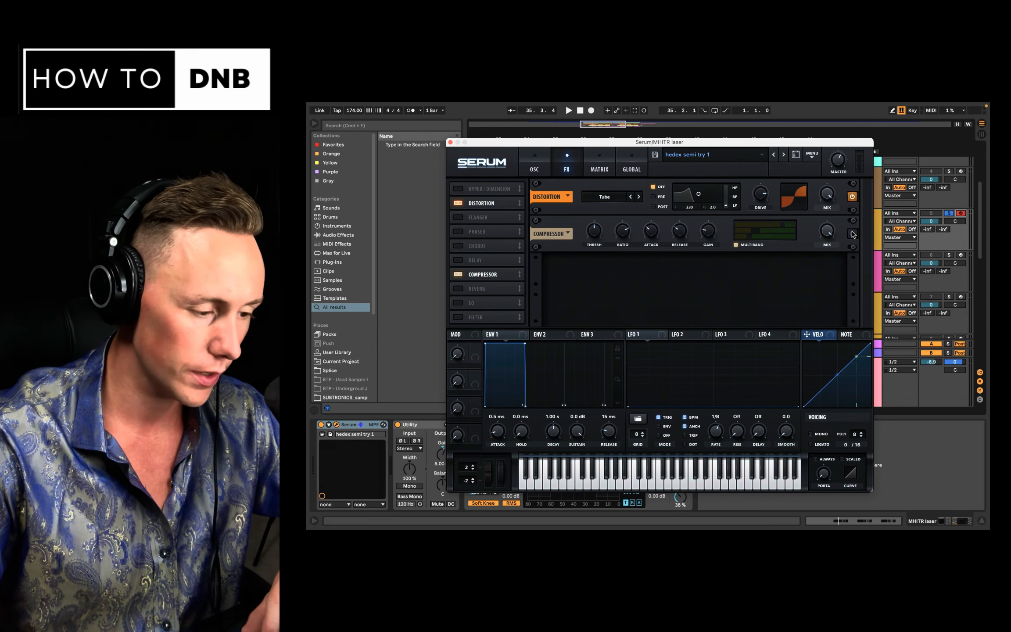
{"action": "left_click", "coordinate": [851, 234]}
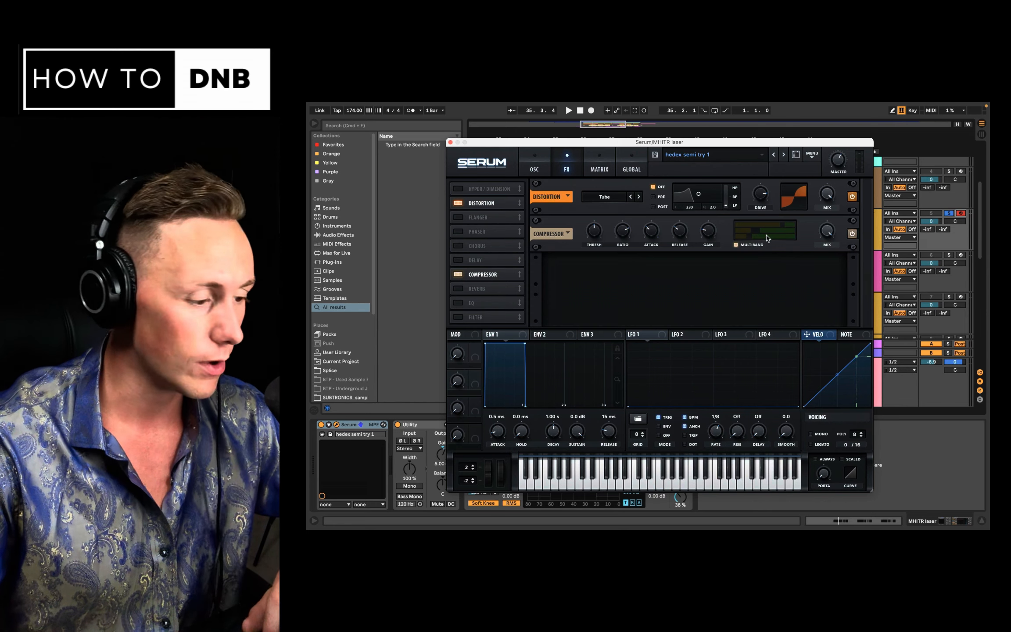
{"action": "key", "text": "super+w"}
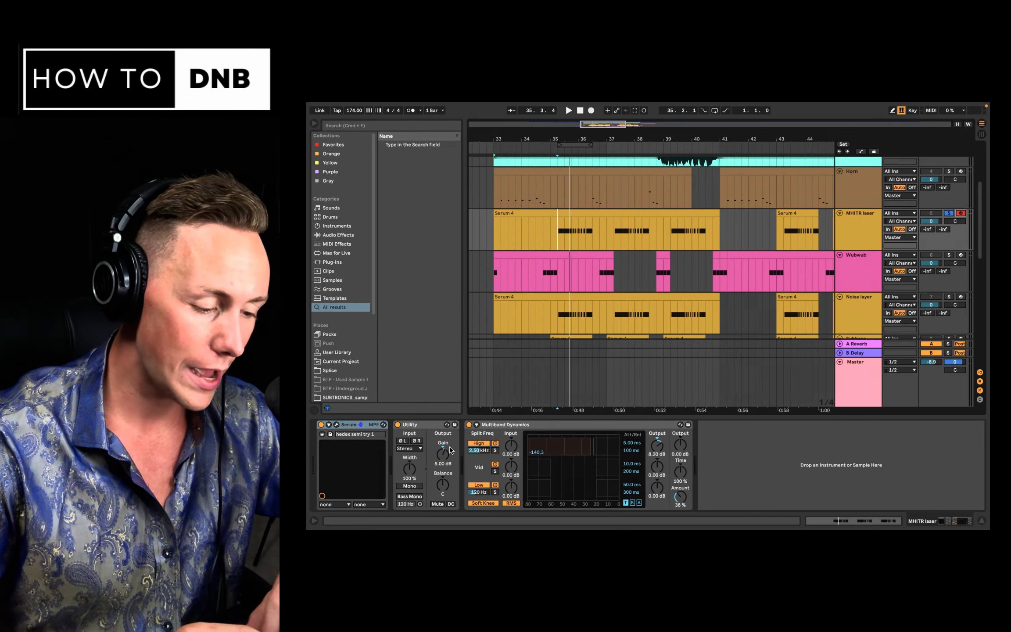
Inspect the laser's Utility and compare its sound with Multiband Dynamics switched off and on
{"action": "left_click", "coordinate": [440, 426]}
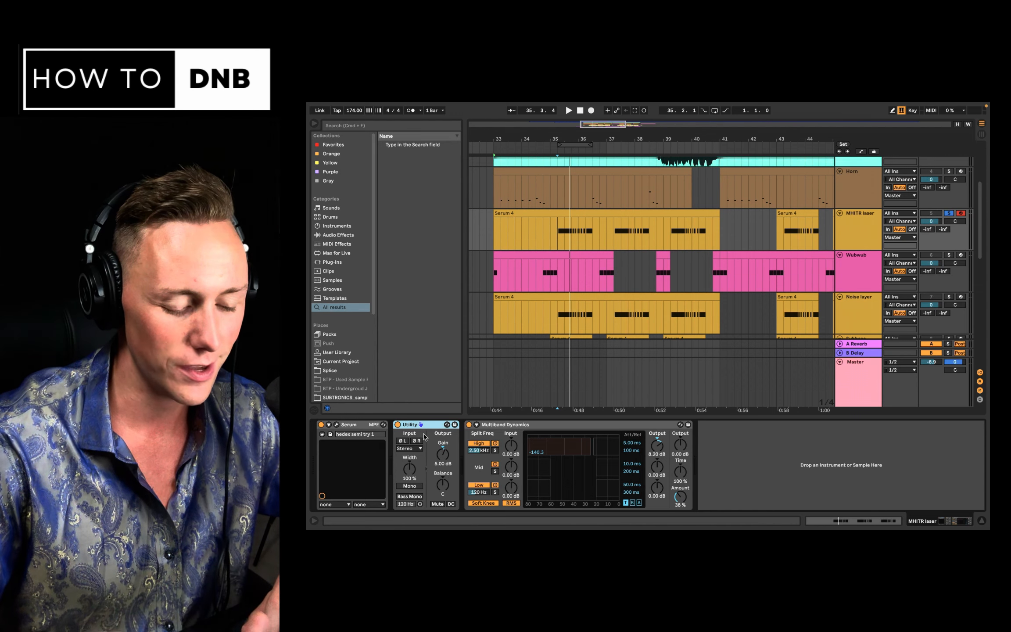
{"action": "left_click", "coordinate": [504, 453]}
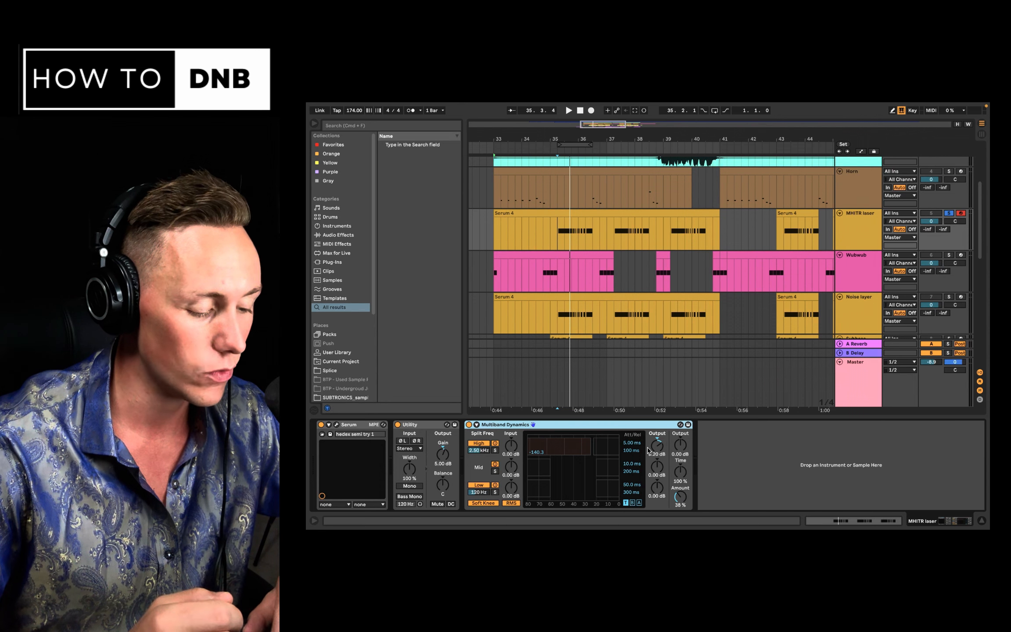
{"action": "left_click", "coordinate": [469, 426]}
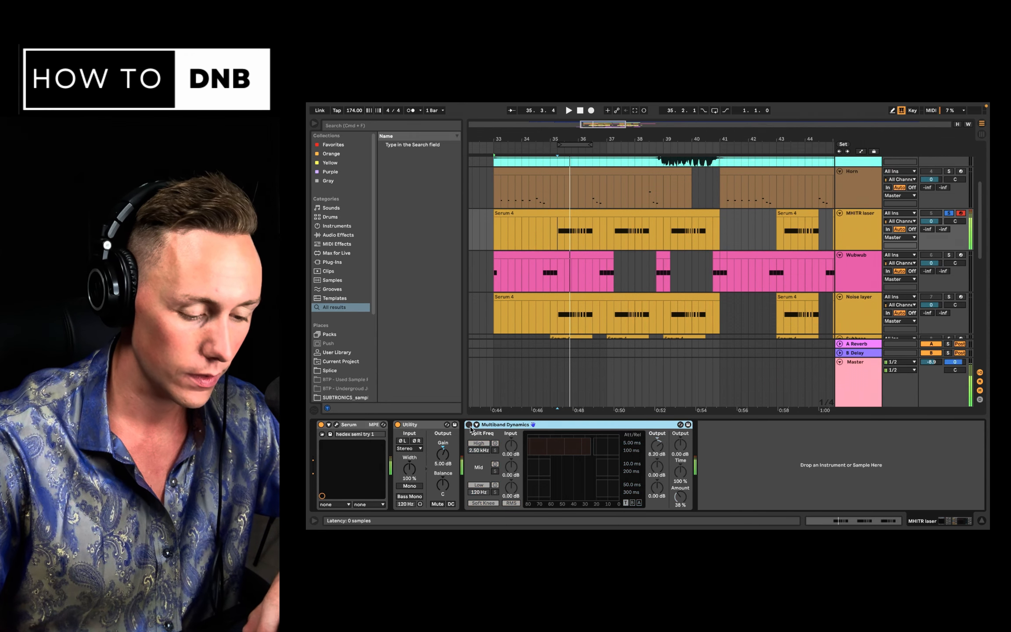
{"action": "left_click", "coordinate": [469, 426]}
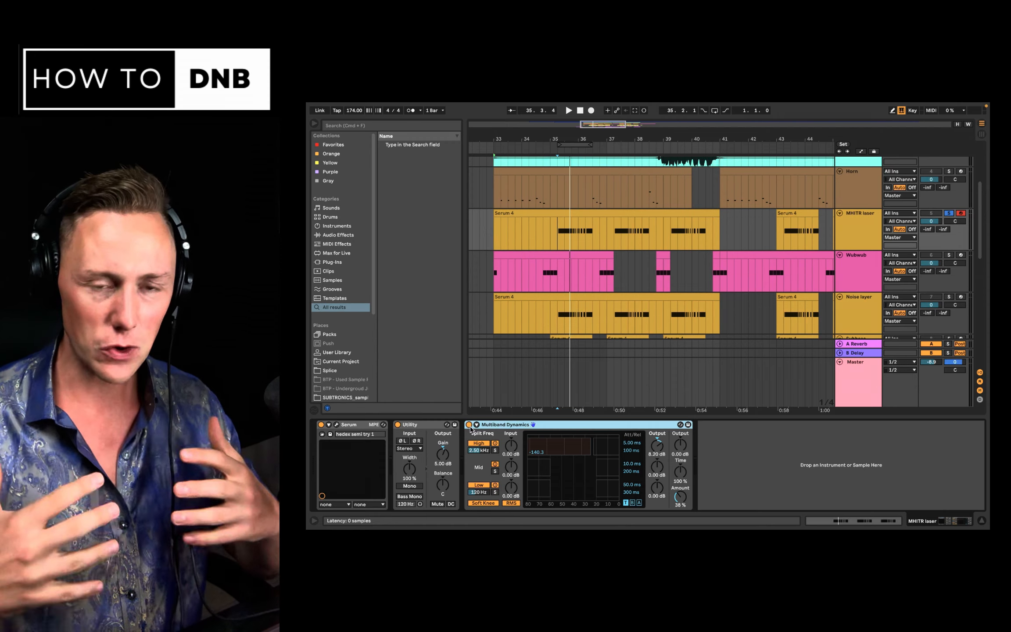
Unsolo the MHITR laser and activate the Vocal main, Horn and MHITR laser tracks
{"action": "left_click", "coordinate": [948, 213]}
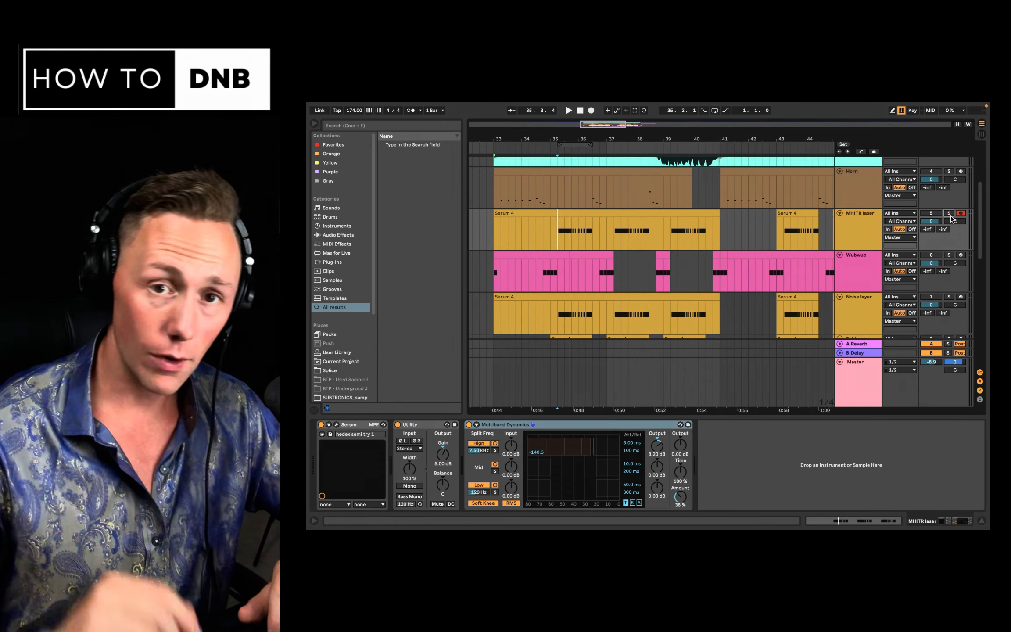
{"action": "scroll", "coordinate": [951, 219], "scroll_direction": "up", "scroll_amount": 4}
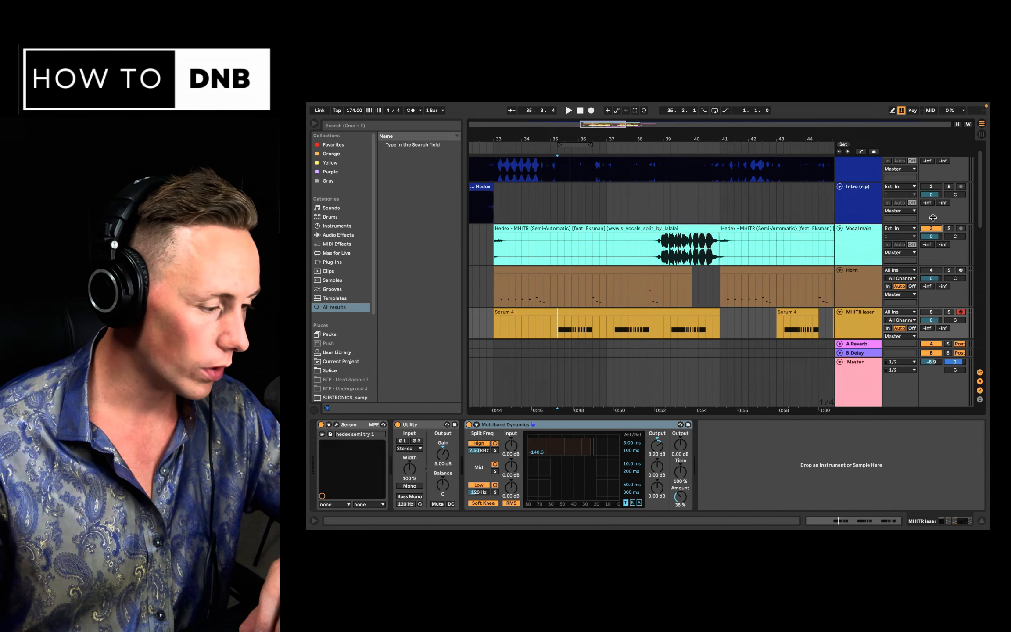
{"action": "scroll", "coordinate": [934, 244], "scroll_direction": "down", "scroll_amount": 3}
{"action": "left_click", "coordinate": [932, 250]}
{"action": "scroll", "coordinate": [932, 250], "scroll_direction": "down", "scroll_amount": 4}
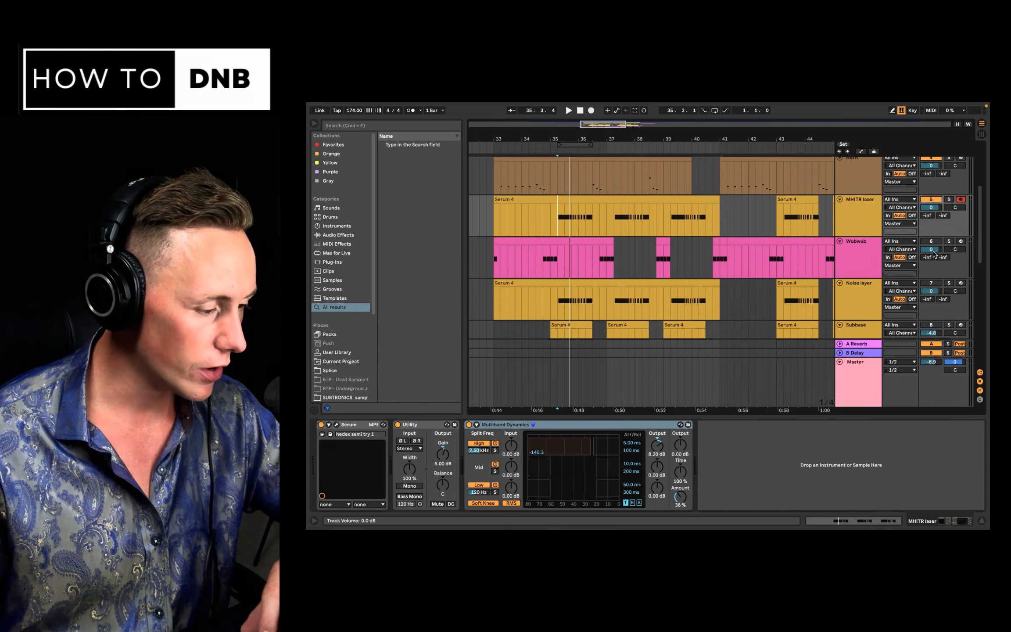
Place the insert marker at 32.4.1 and play the drop with the Wubwub, Noise layer and Subbase tracks muted
{"action": "scroll", "coordinate": [836, 251], "scroll_direction": "up", "scroll_amount": 2}
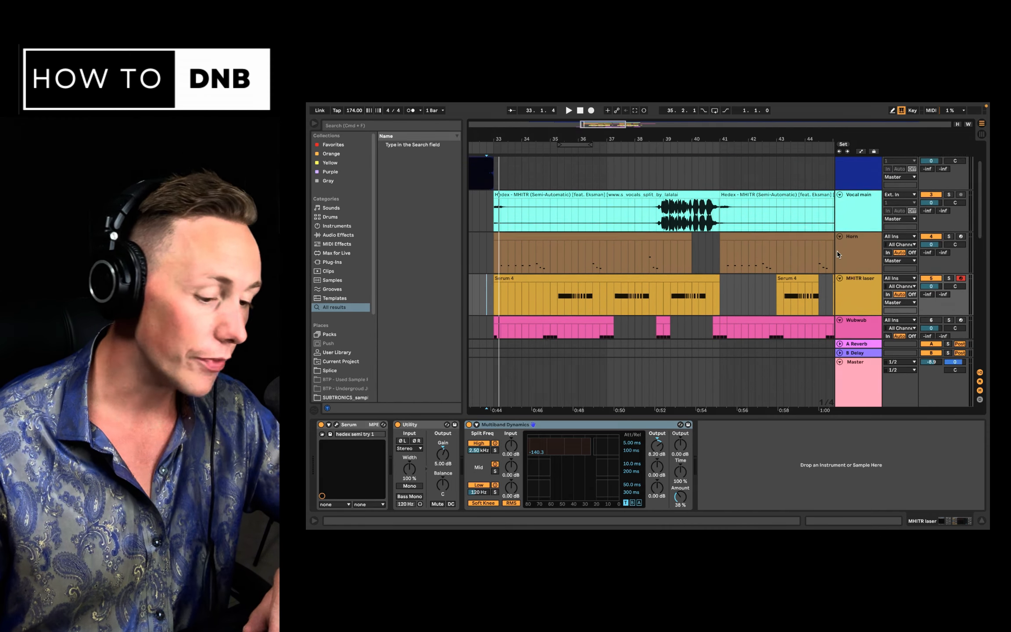
{"action": "scroll", "coordinate": [837, 251], "scroll_direction": "down", "scroll_amount": 4}
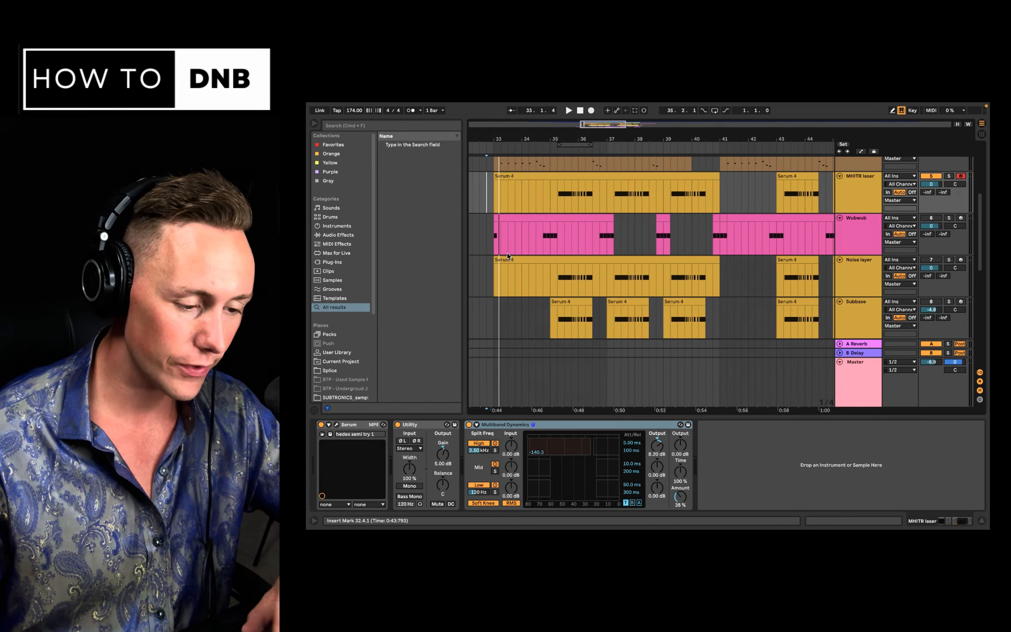
{"action": "key", "text": "space"}
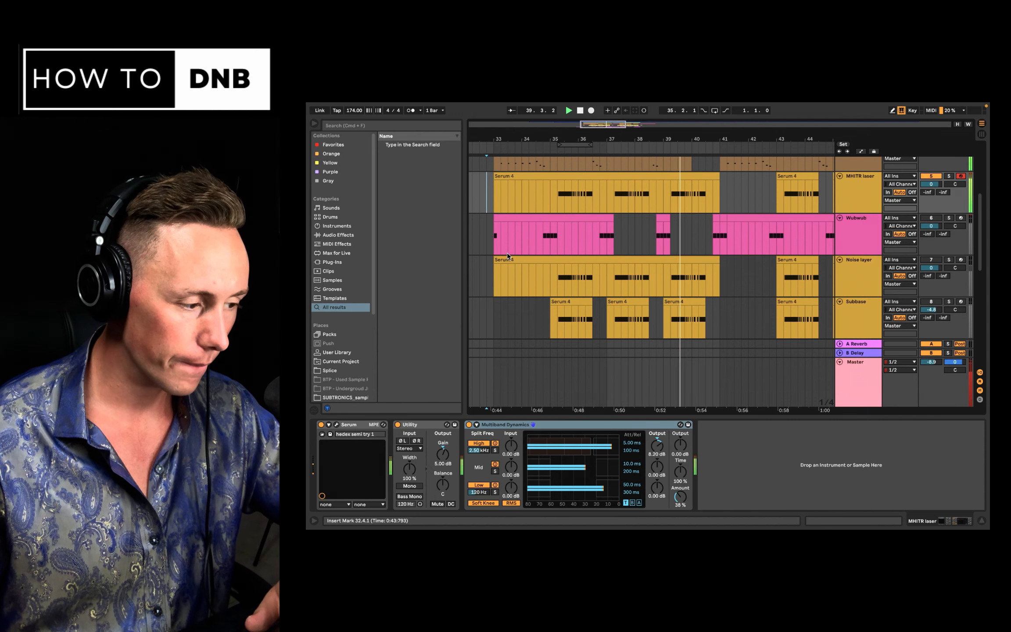
{"action": "key", "text": "space"}
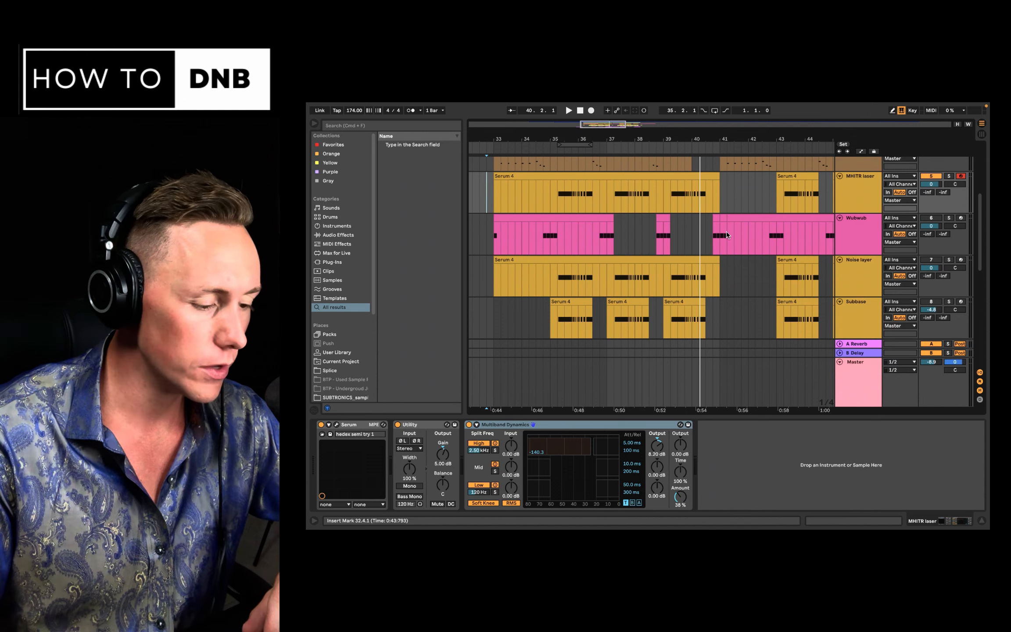
Compare the device chains of the Noise layer and MHITR laser tracks, ending on the Noise layer's Decapitator and Vocoder
{"action": "left_click", "coordinate": [861, 272]}
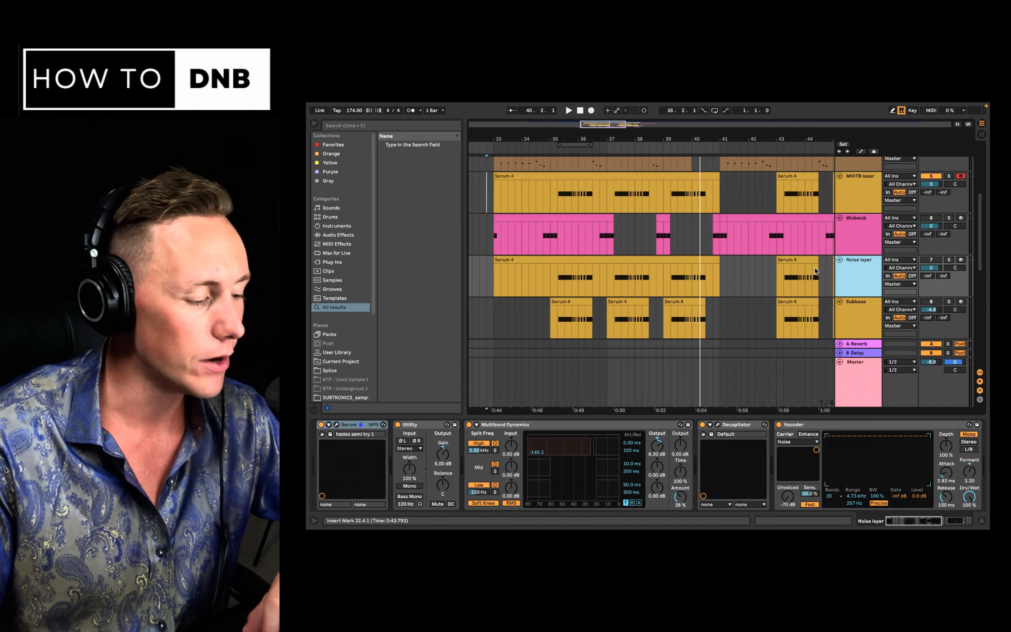
{"action": "left_click", "coordinate": [863, 198]}
{"action": "left_click", "coordinate": [855, 280]}
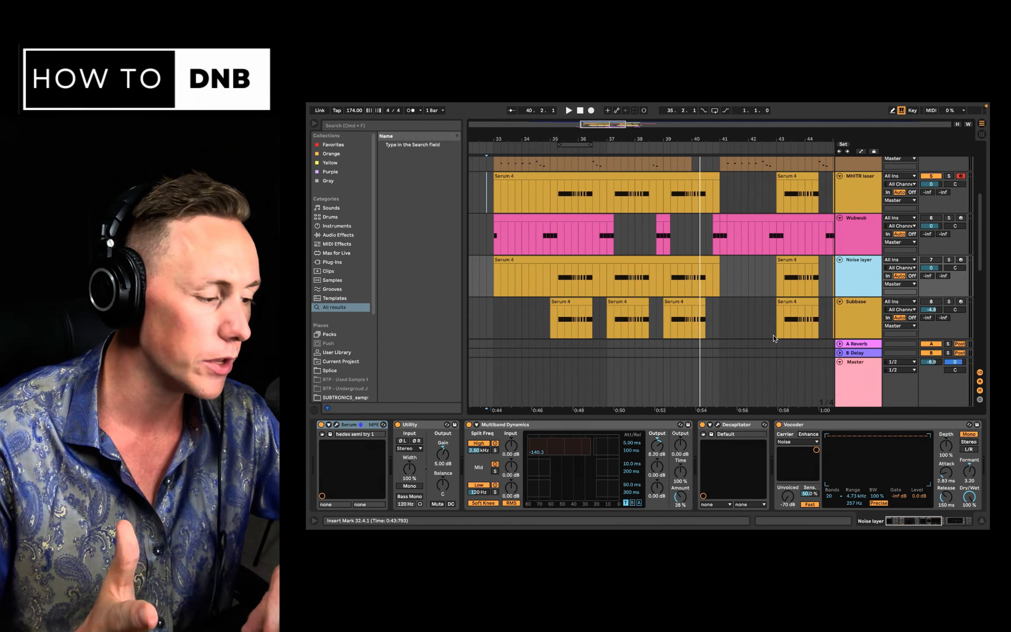
Place the insert marker at 34.4.1 on the OG song track and play the original as a reference
{"action": "scroll", "coordinate": [772, 335], "scroll_direction": "up", "scroll_amount": 5}
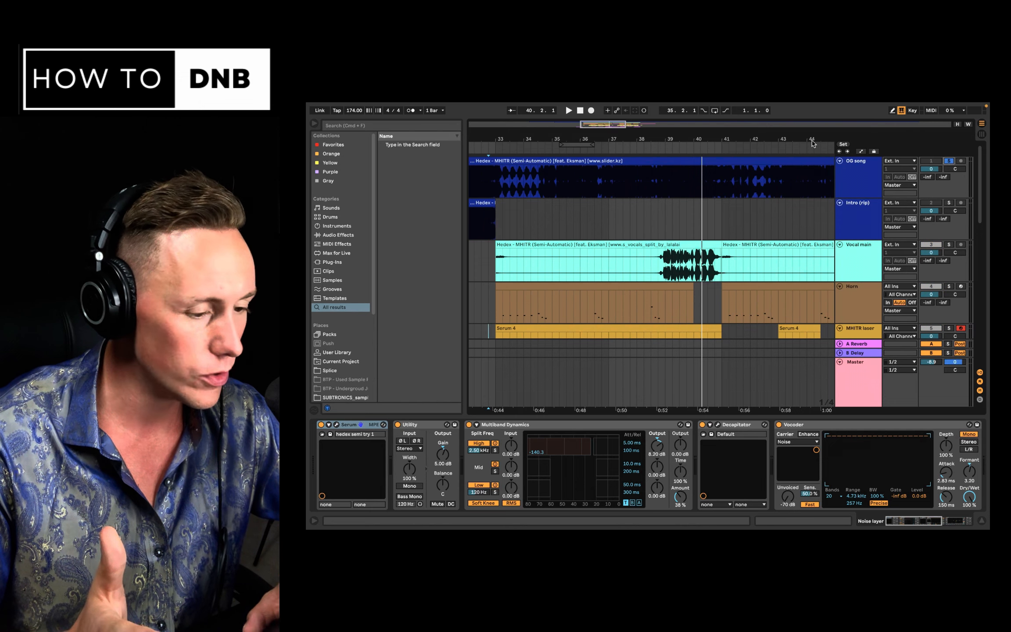
{"action": "left_click", "coordinate": [544, 189]}
{"action": "key", "text": "space"}
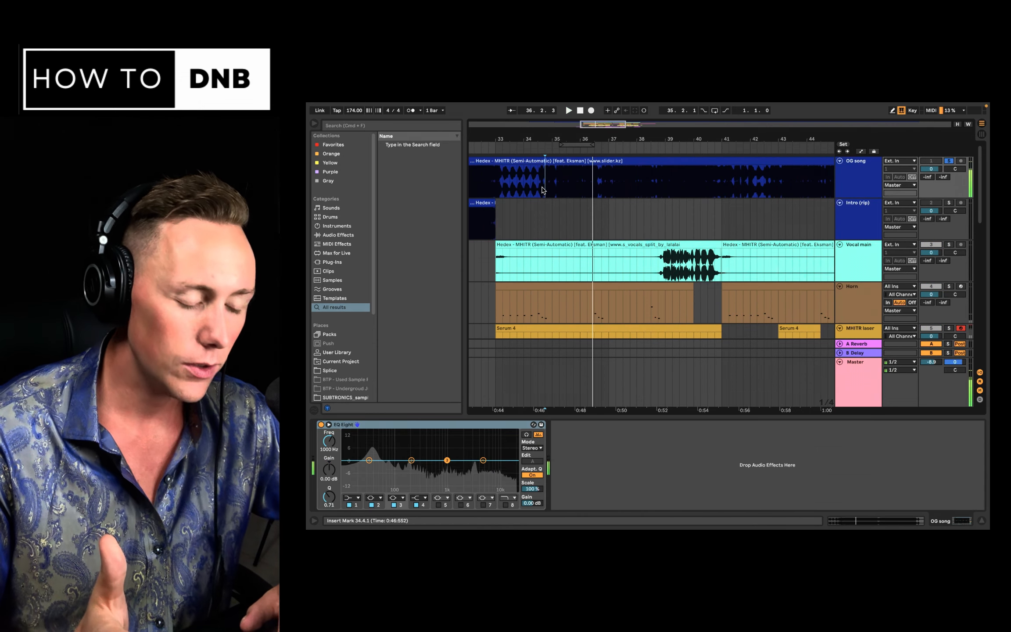
{"action": "key", "text": "space"}
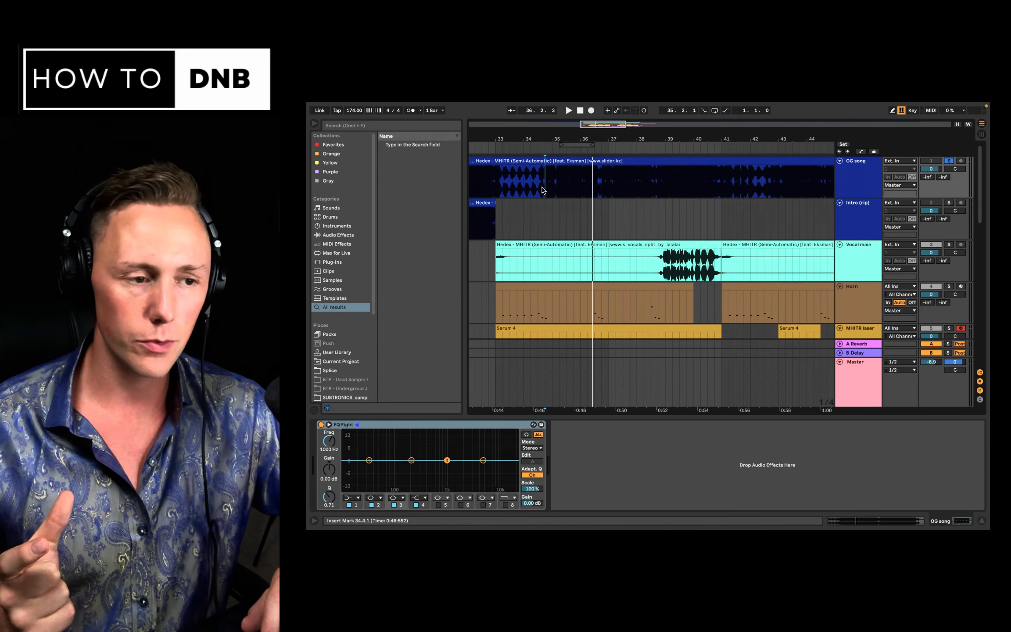
Select the Noise layer track and inspect its Decapitator plug-in window
{"action": "scroll", "coordinate": [543, 189], "scroll_direction": "down", "scroll_amount": 2}
{"action": "scroll", "coordinate": [543, 189], "scroll_direction": "down", "scroll_amount": 10}
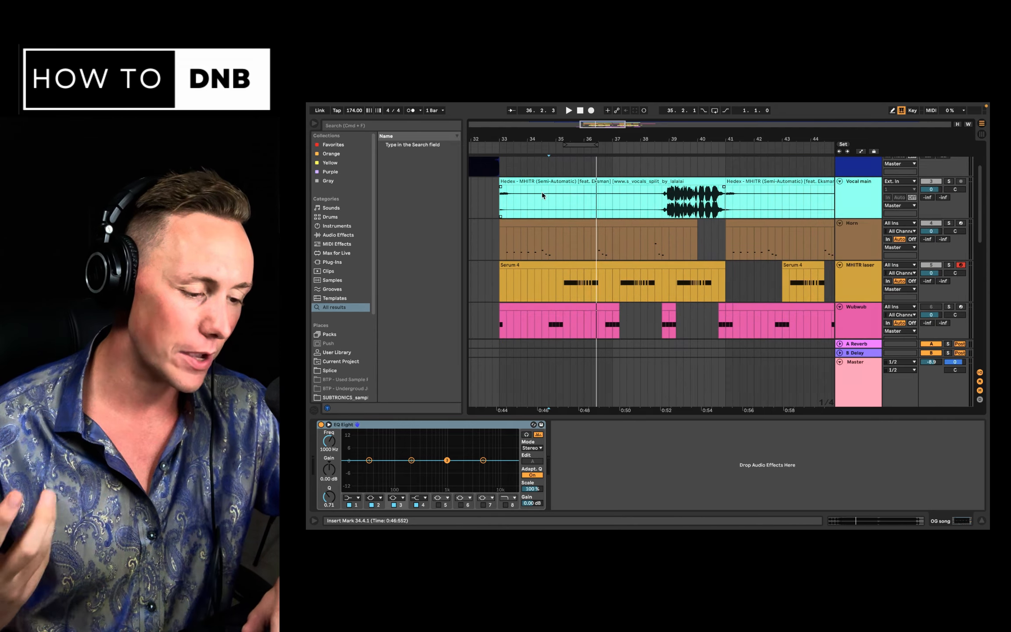
{"action": "left_click", "coordinate": [863, 202]}
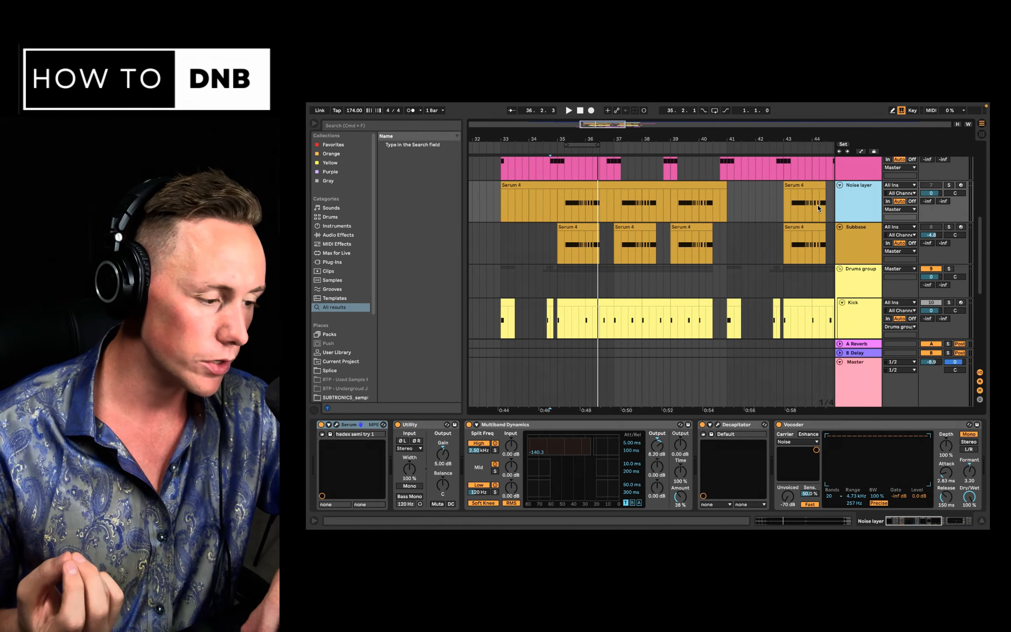
{"action": "scroll", "coordinate": [658, 264], "scroll_direction": "up", "scroll_amount": 2}
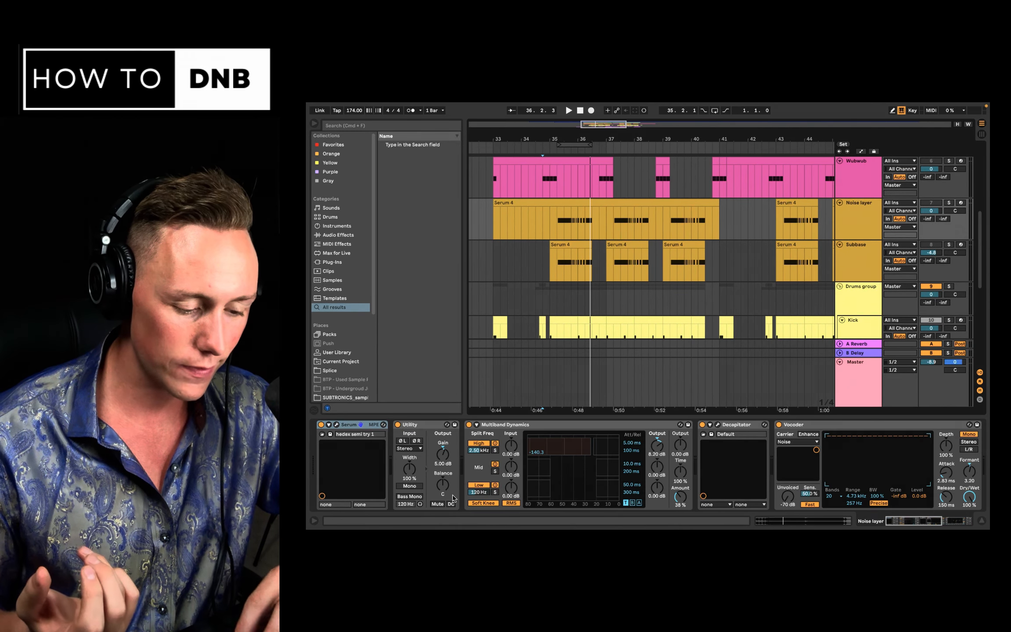
{"action": "key", "text": "super+alt+p"}
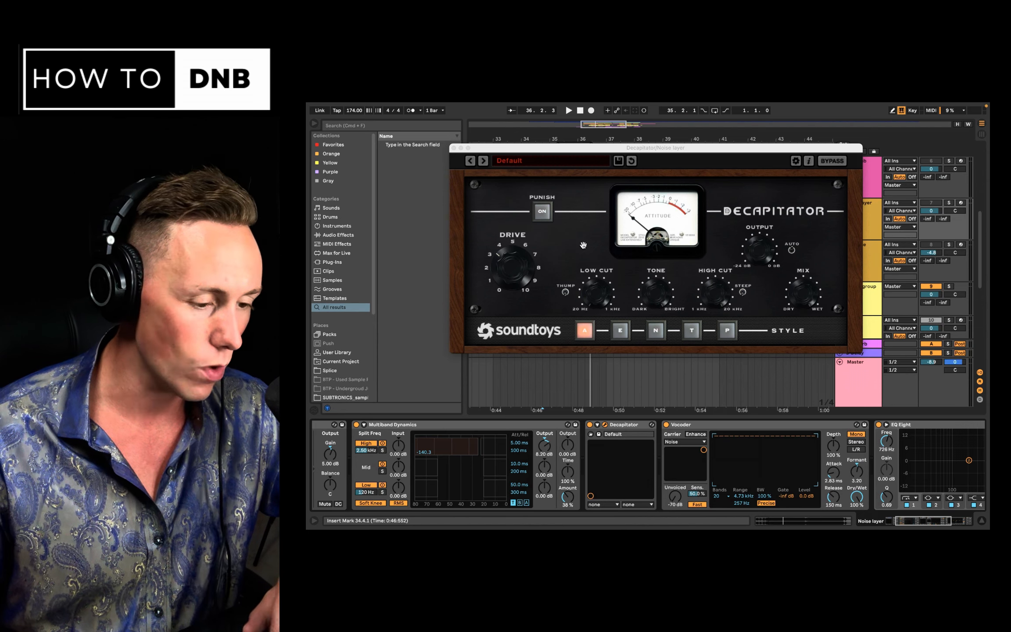
{"action": "left_click", "coordinate": [453, 148]}
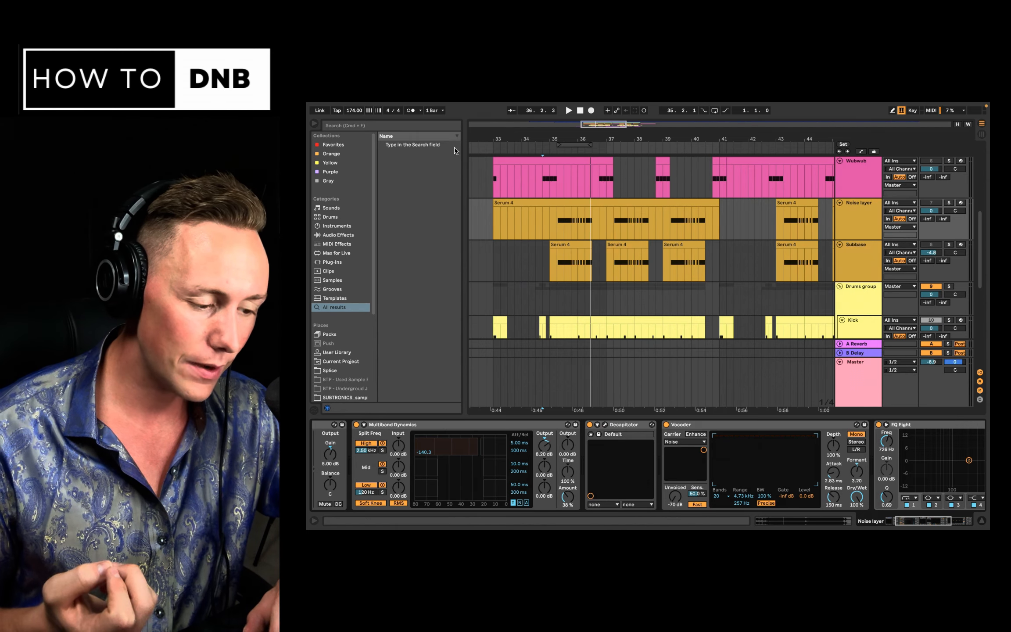
Switch off the Noise layer's Vocoder and EQ Eight and play the track soloed
{"action": "left_click", "coordinate": [666, 424]}
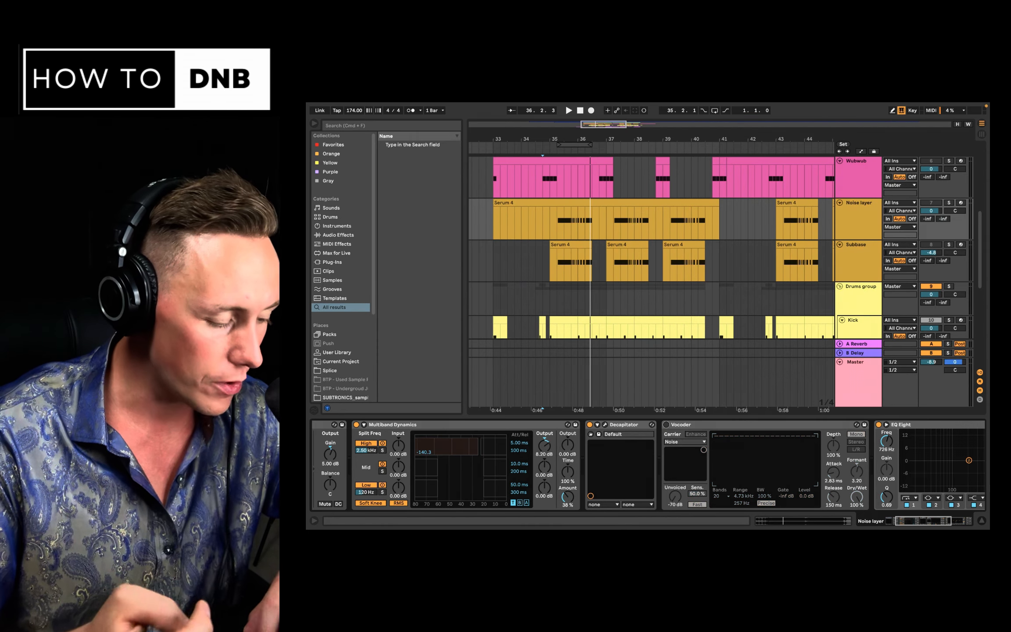
{"action": "left_click", "coordinate": [878, 424]}
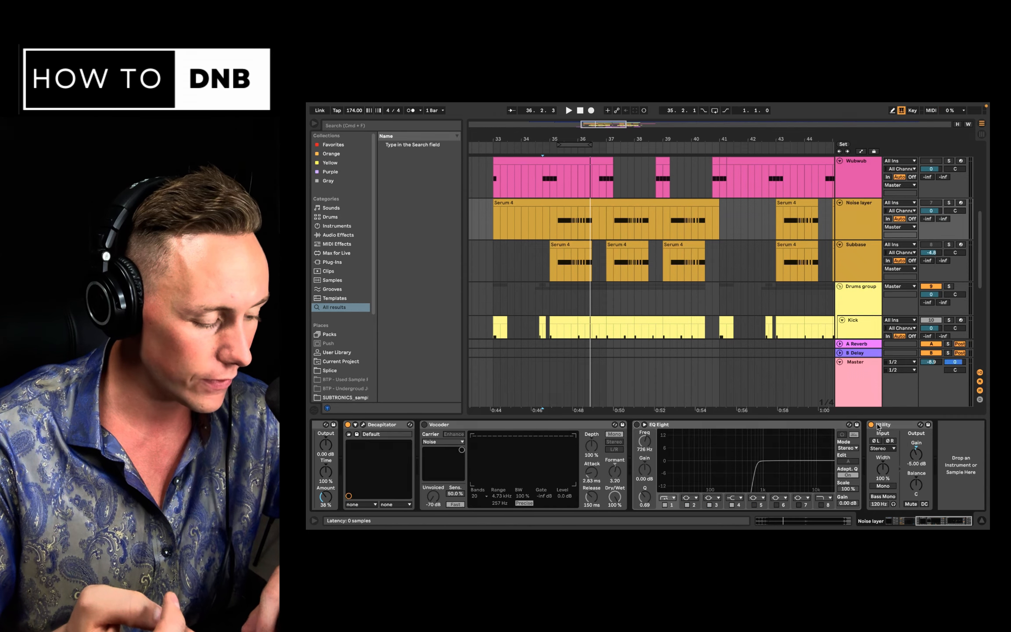
{"action": "left_click", "coordinate": [872, 425]}
{"action": "scroll", "coordinate": [873, 426], "scroll_direction": "left", "scroll_amount": 4}
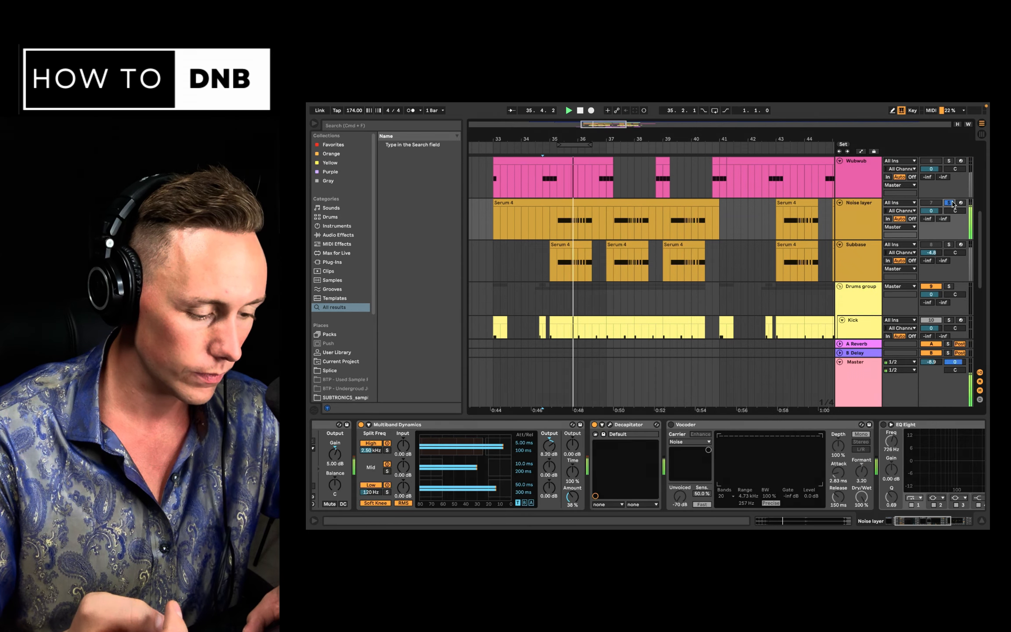
{"action": "key", "text": "space"}
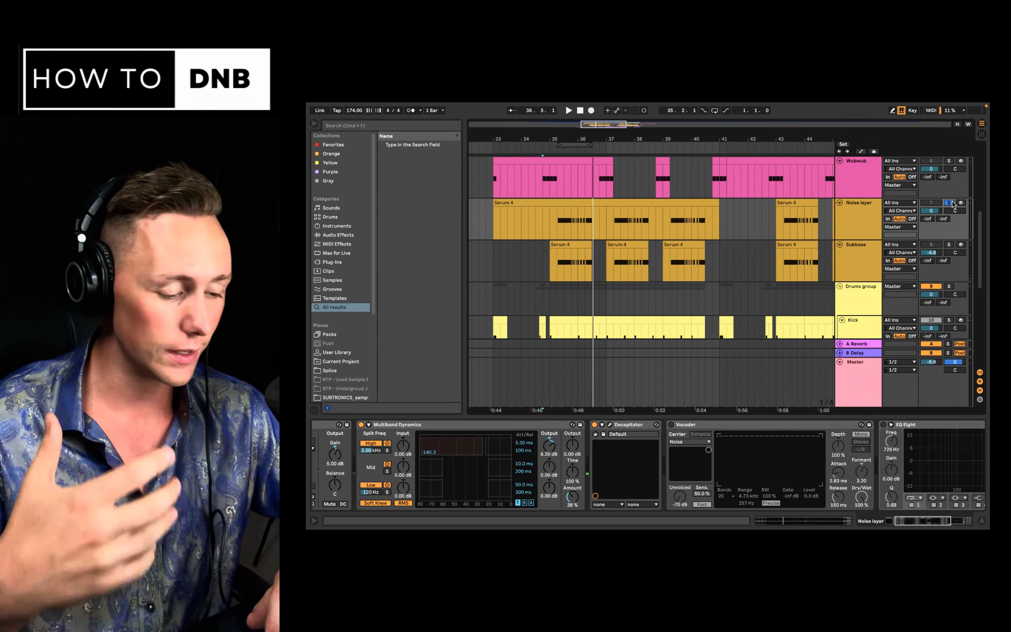
Switch the Noise layer's Vocoder back on and play the soloed track through it
{"action": "left_click", "coordinate": [671, 425]}
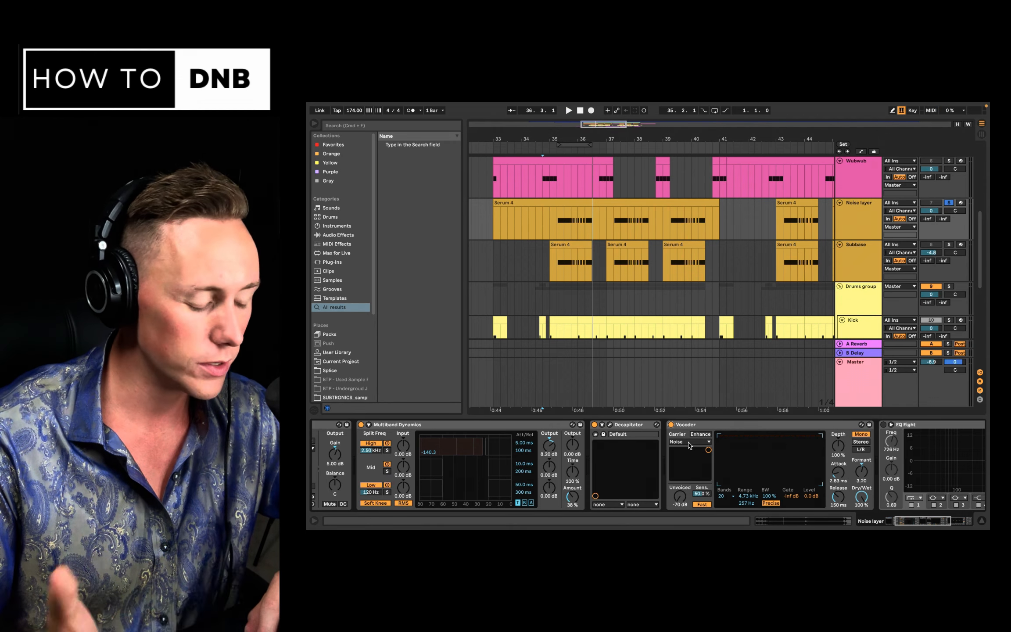
{"action": "scroll", "coordinate": [690, 444], "scroll_direction": "right", "scroll_amount": 3}
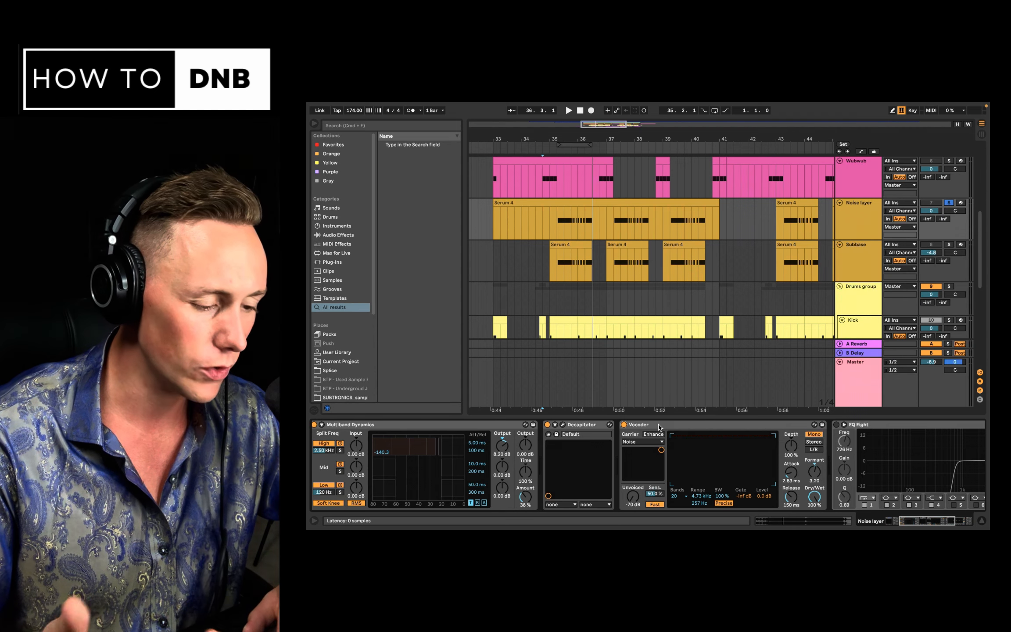
{"action": "key", "text": "space"}
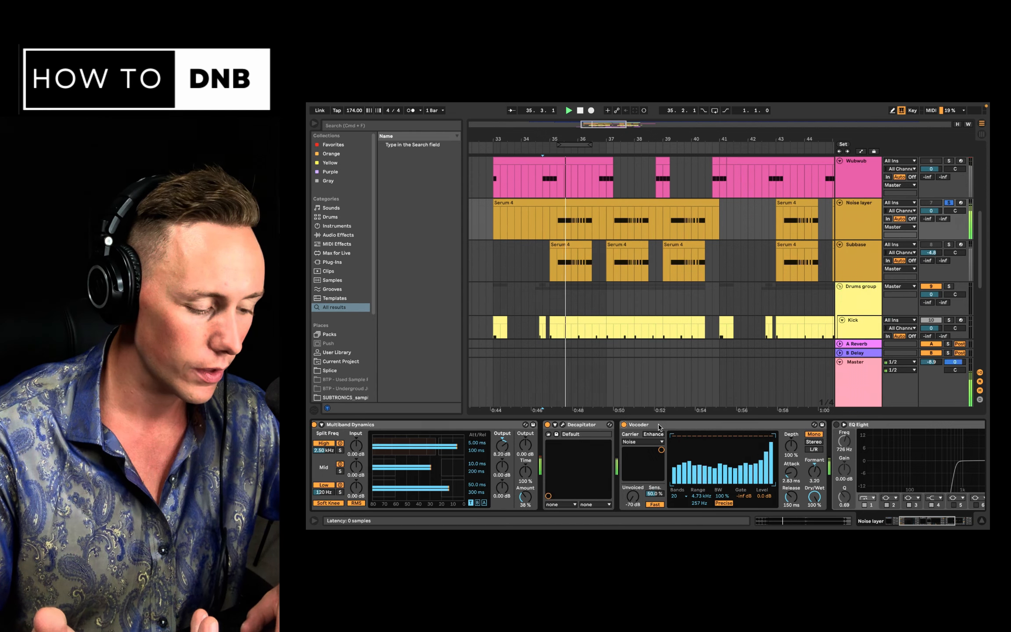
{"action": "key", "text": "space"}
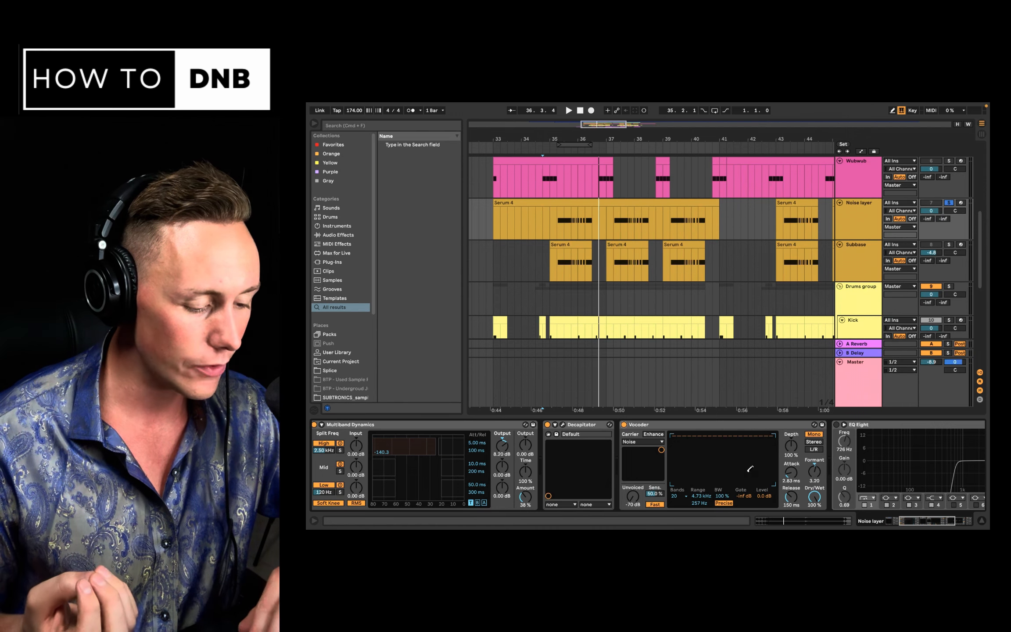
Switch the Noise layer's EQ Eight back on and play the soloed track with its low cut
{"action": "scroll", "coordinate": [750, 469], "scroll_direction": "right", "scroll_amount": 5}
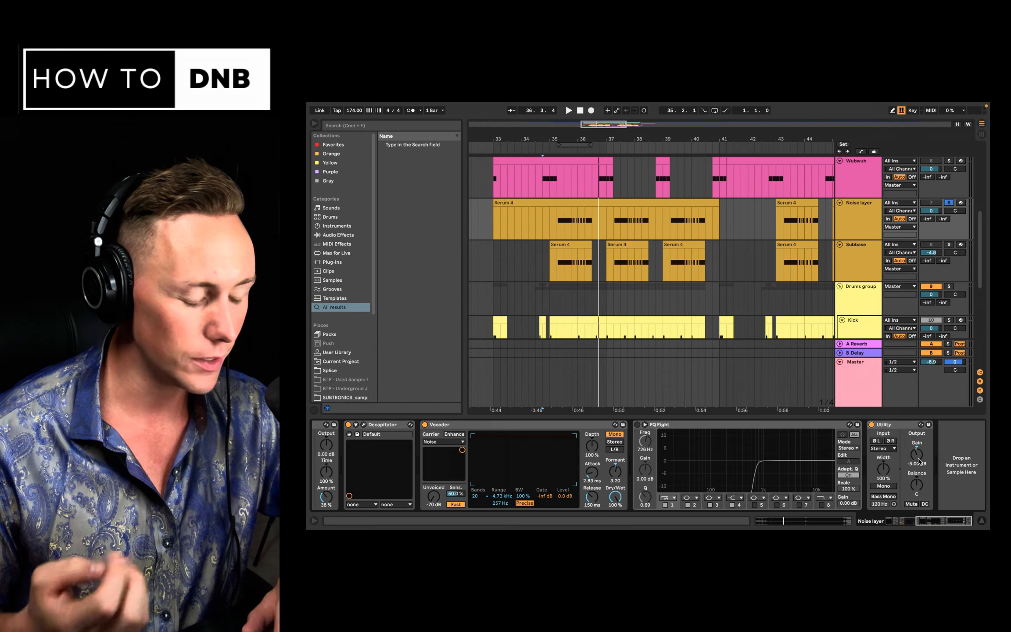
{"action": "left_click", "coordinate": [637, 424]}
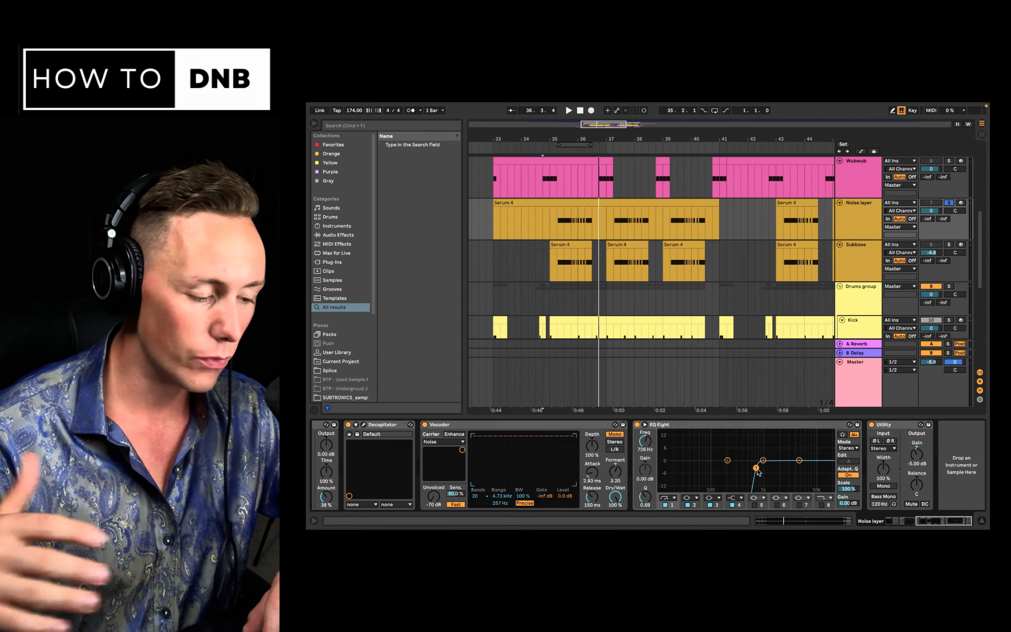
{"action": "key", "text": "space"}
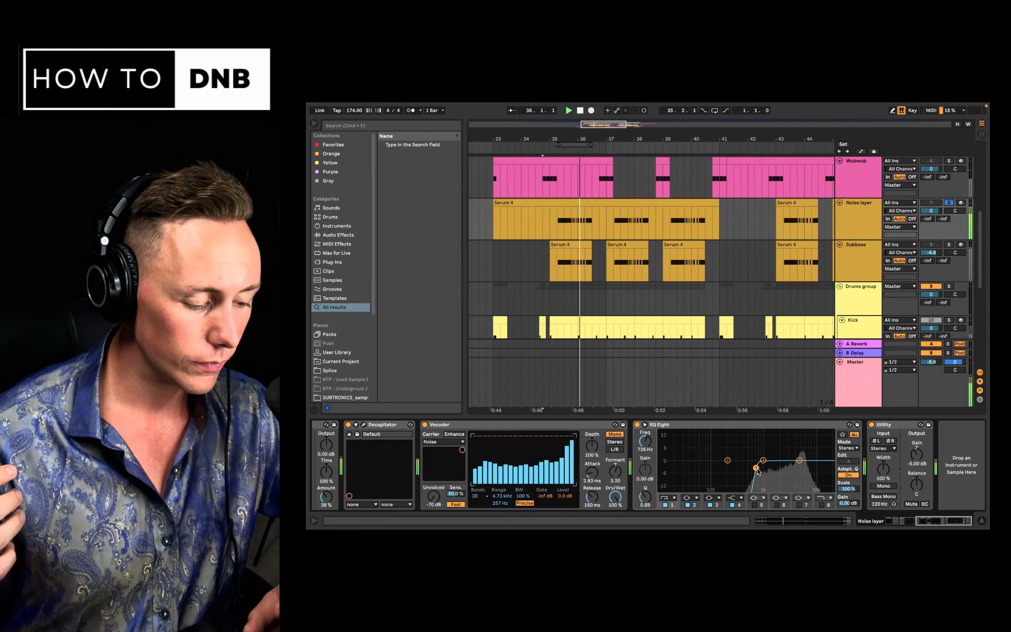
{"action": "key", "text": "space"}
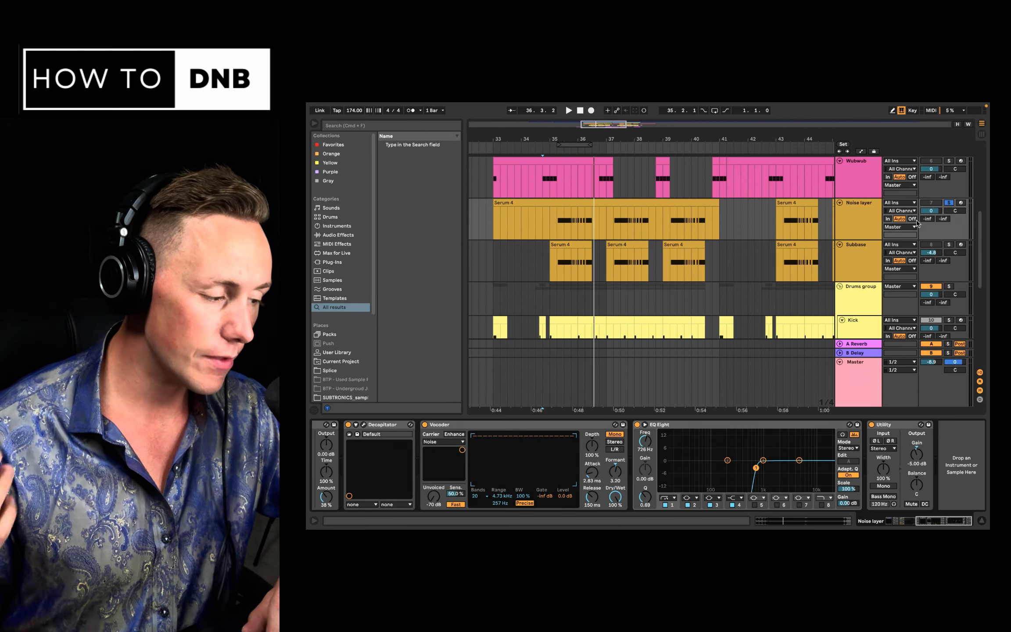
Compare the MHITR laser soloed alone with the laser and Noise layer soloed together
{"action": "scroll", "coordinate": [939, 232], "scroll_direction": "up", "scroll_amount": 3}
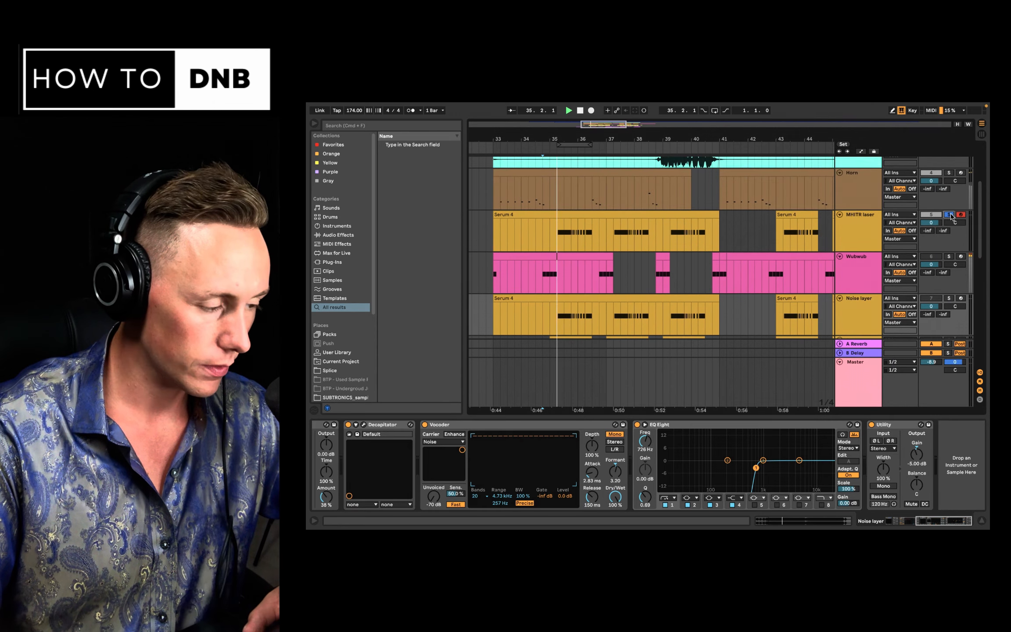
{"action": "left_click", "coordinate": [949, 214]}
{"action": "key", "text": "space"}
{"action": "key", "text": "space"}
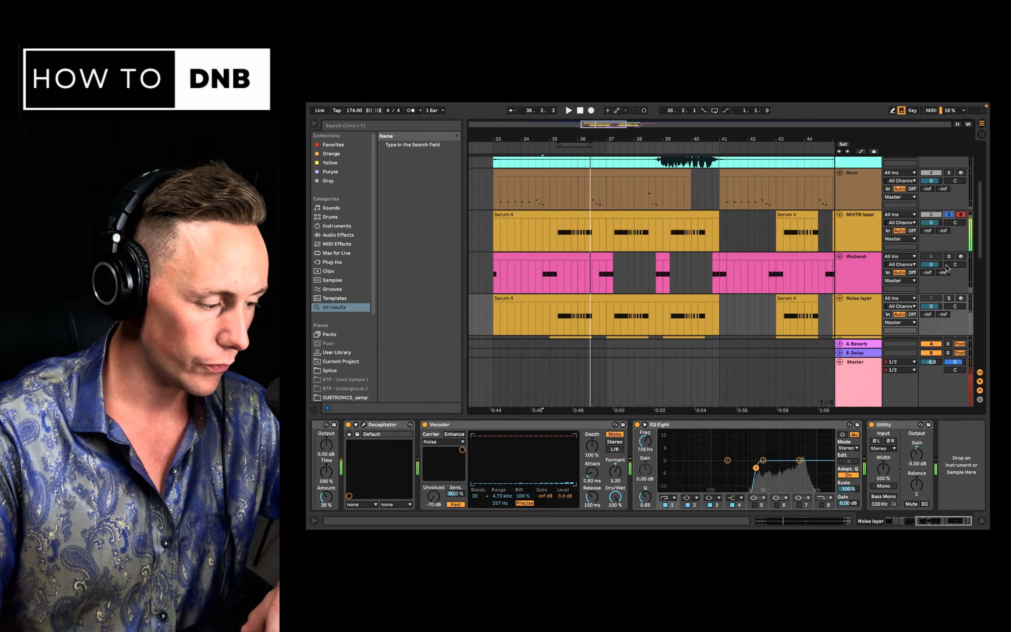
{"action": "key", "text": "space"}
{"action": "left_click", "coordinate": [948, 298]}
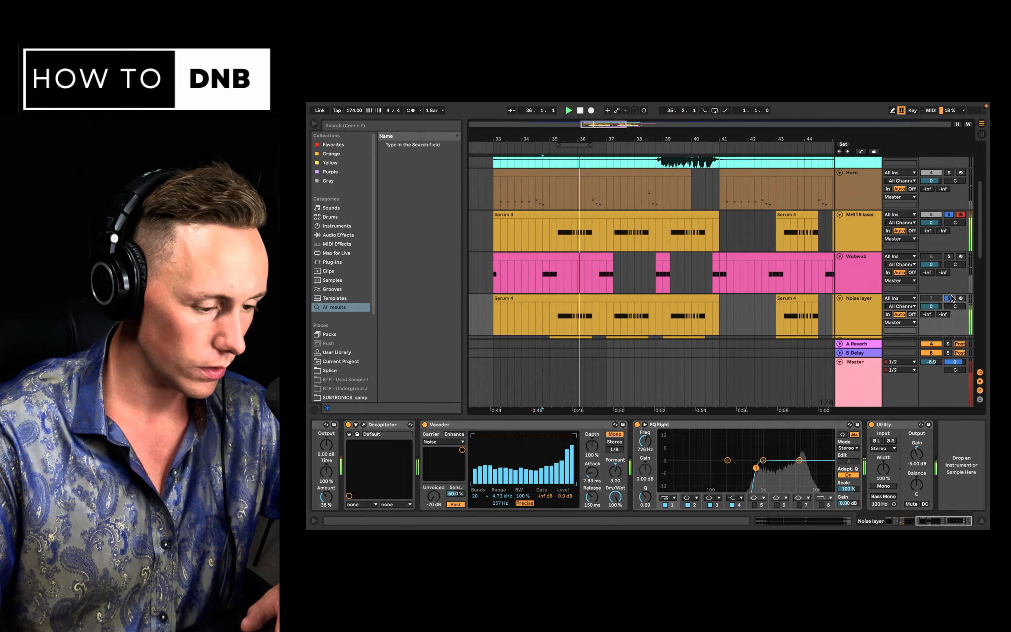
{"action": "key", "text": "space"}
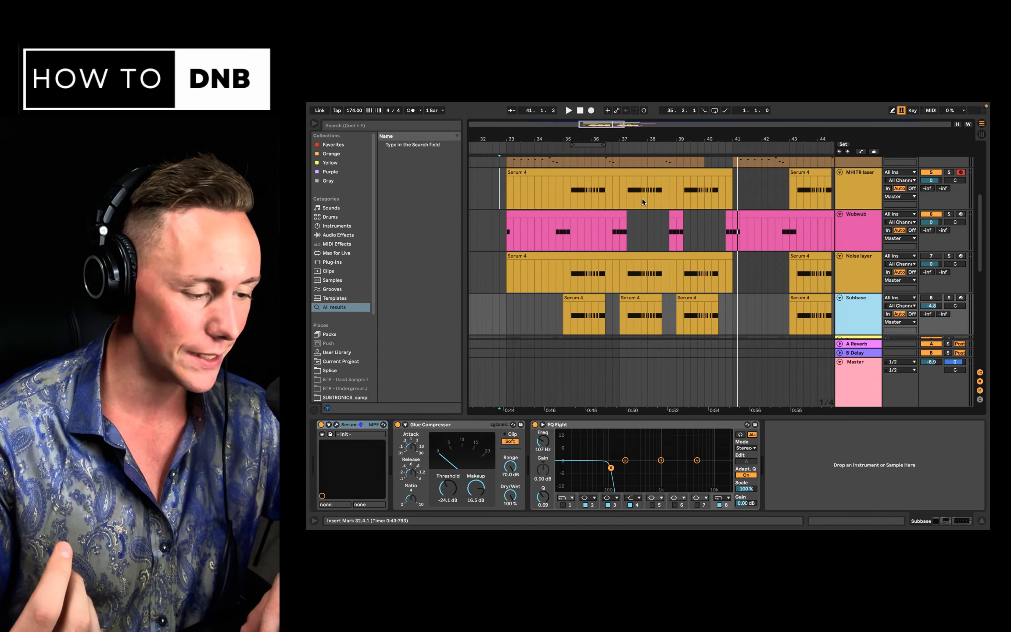
Inspect frames 1 and 256 and the Morph options of Oscillator A's wavetable in the Subbase's Serum
{"action": "left_click", "coordinate": [853, 188]}
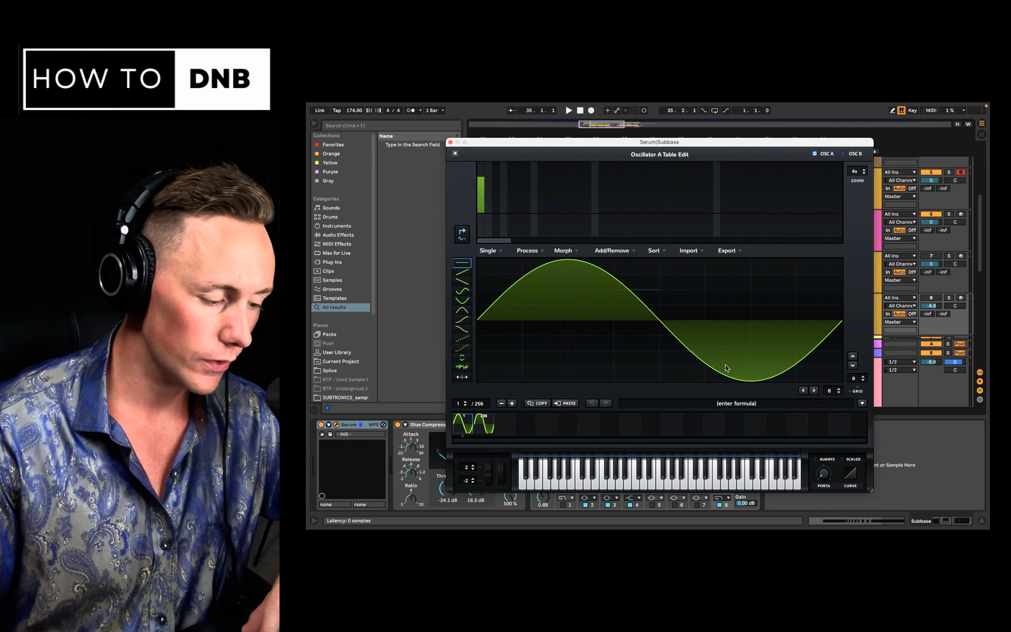
{"action": "left_click", "coordinate": [479, 425]}
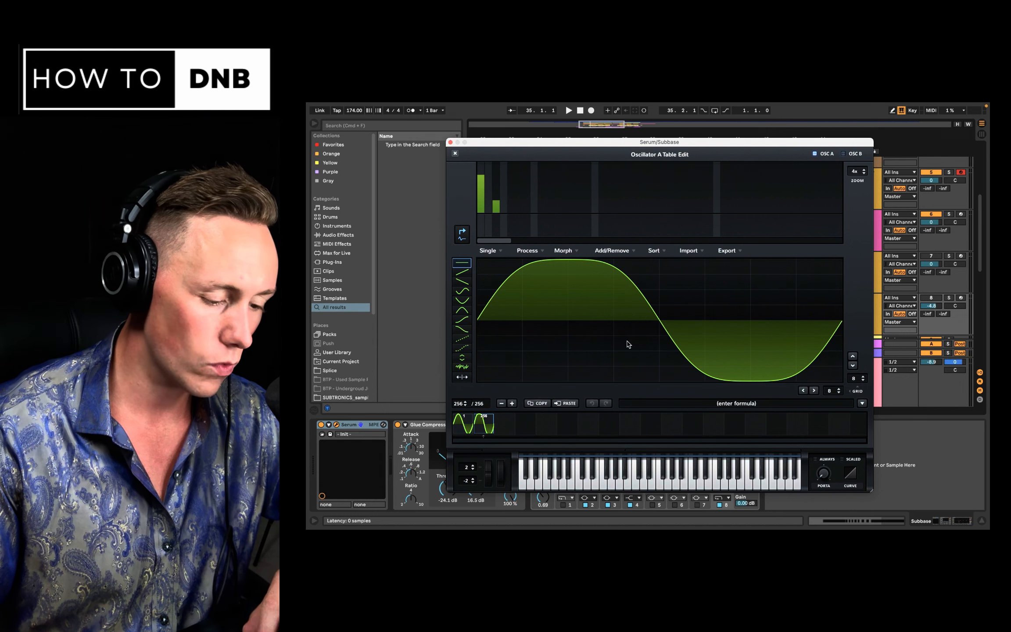
{"action": "left_click", "coordinate": [567, 250]}
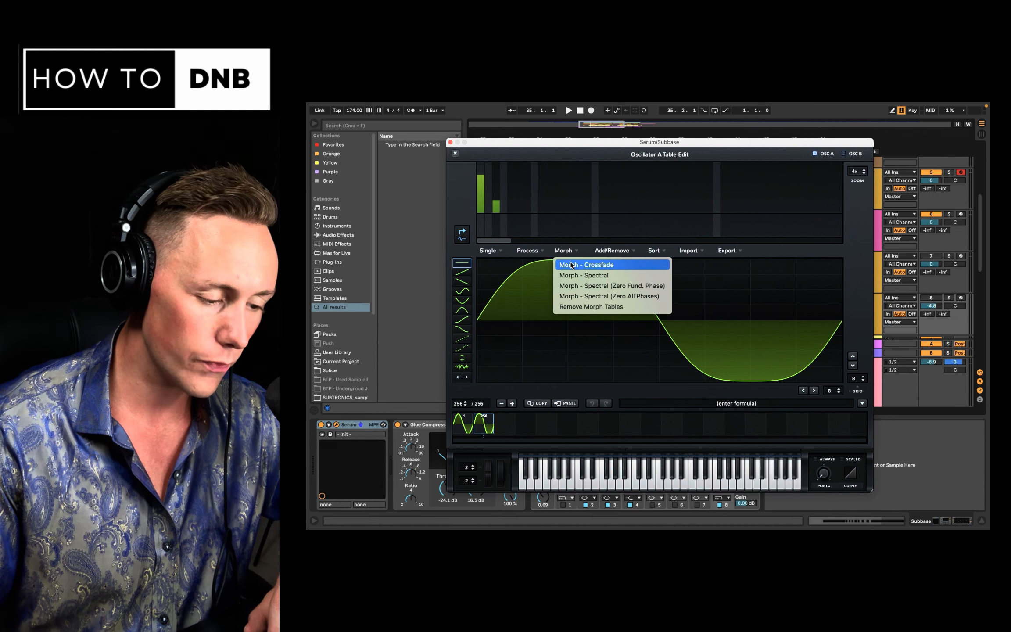
{"action": "left_click", "coordinate": [556, 386]}
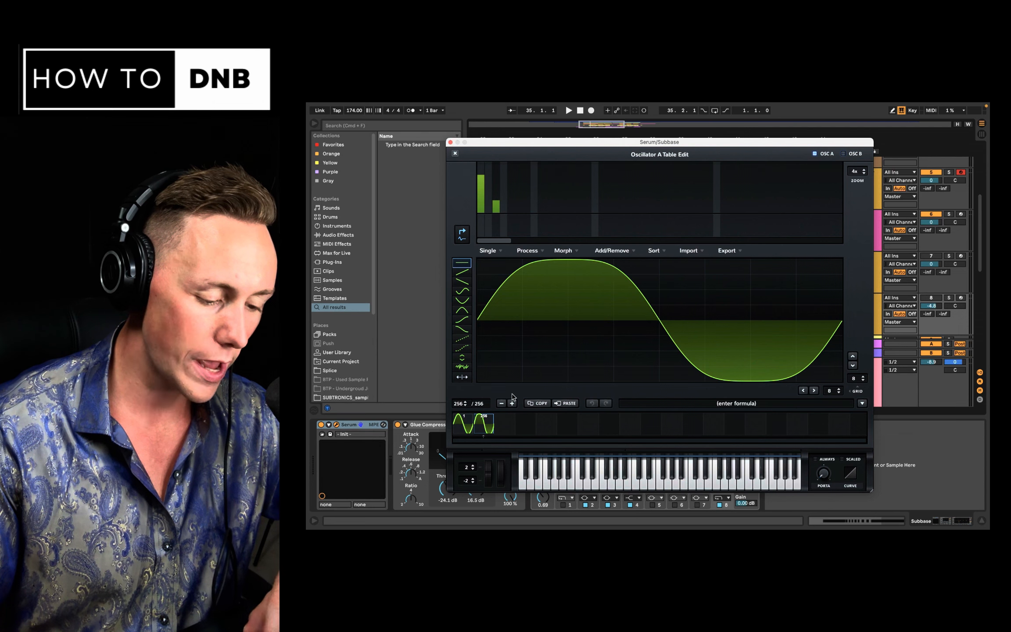
{"action": "left_click", "coordinate": [456, 152]}
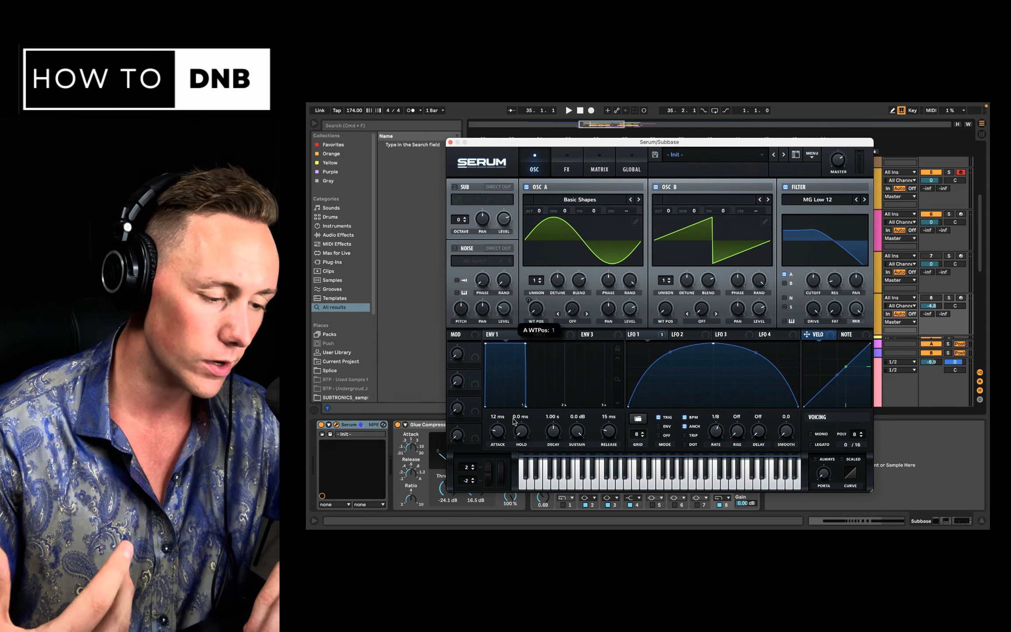
Examine LFO 1's modulation of Oscillator A's wavetable position while playing the Subbase
{"action": "left_click_drag", "start_coordinate": [512, 418], "coordinate": [533, 435]}
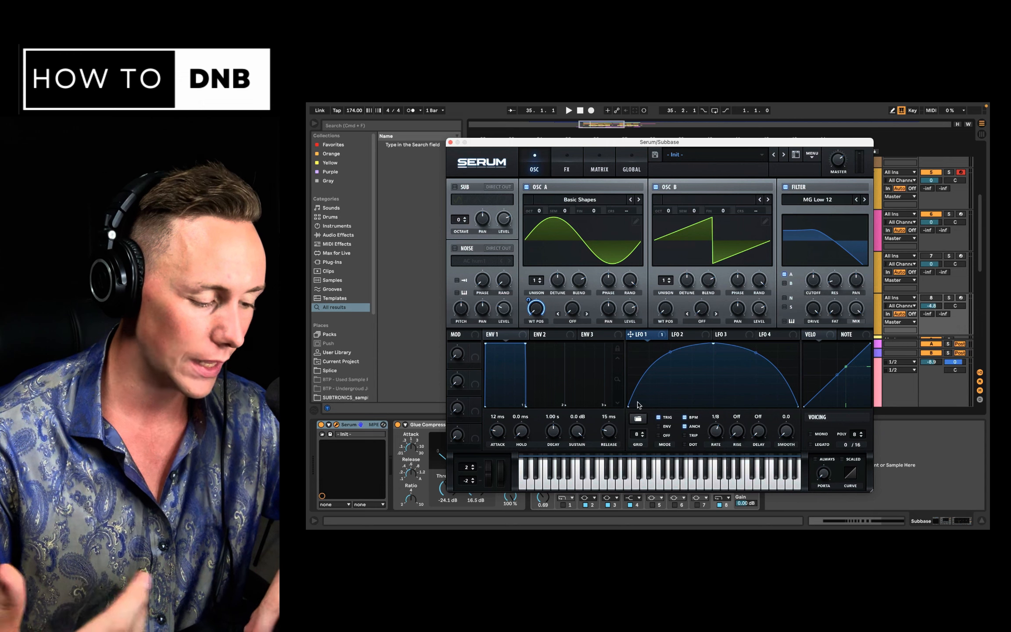
{"action": "key", "text": "space"}
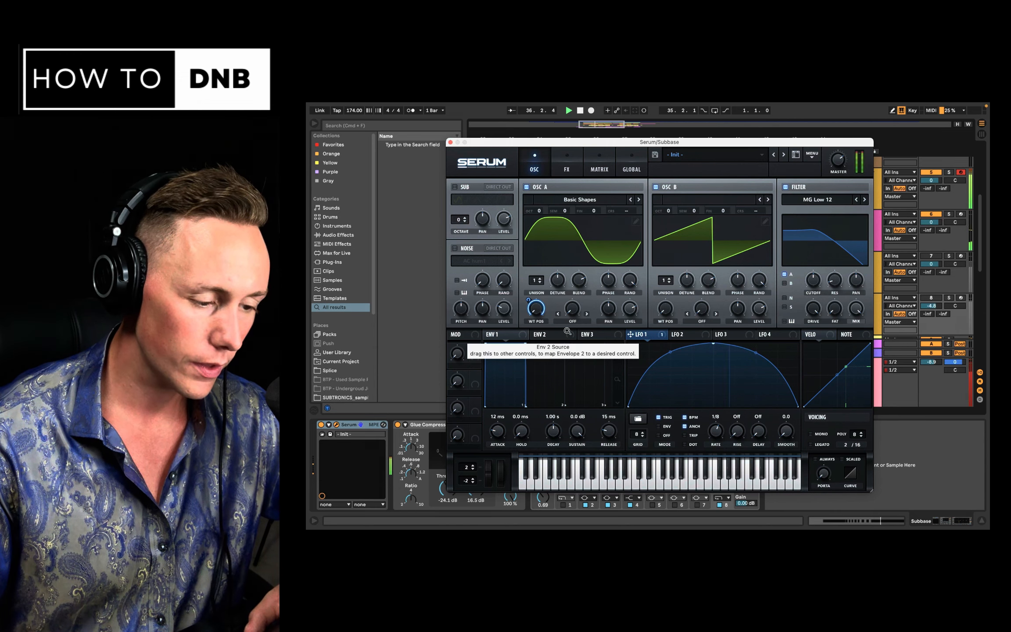
{"action": "key", "text": "space"}
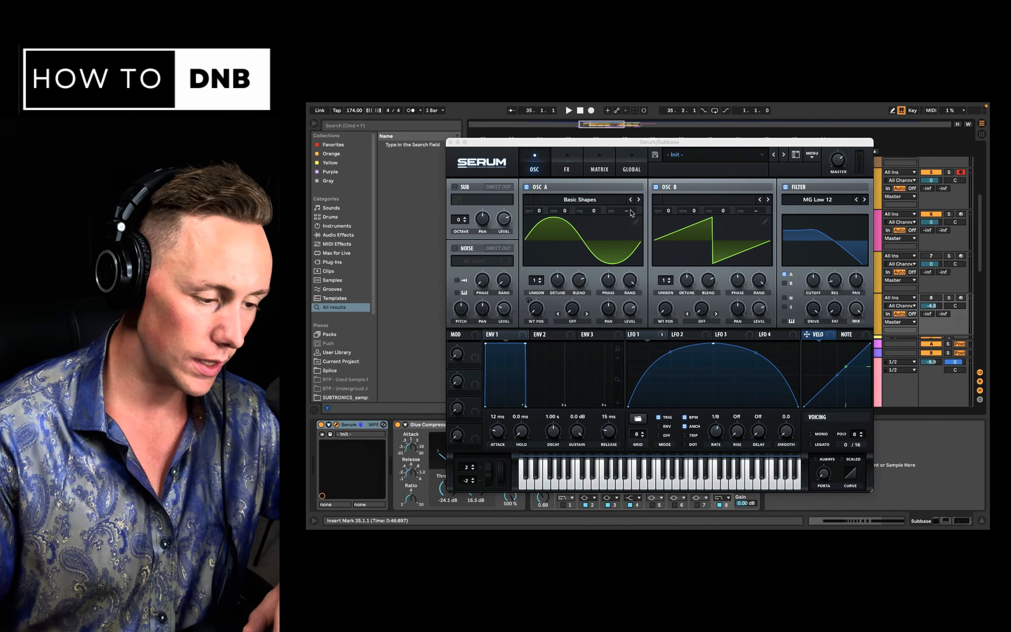
{"action": "left_click", "coordinate": [635, 221]}
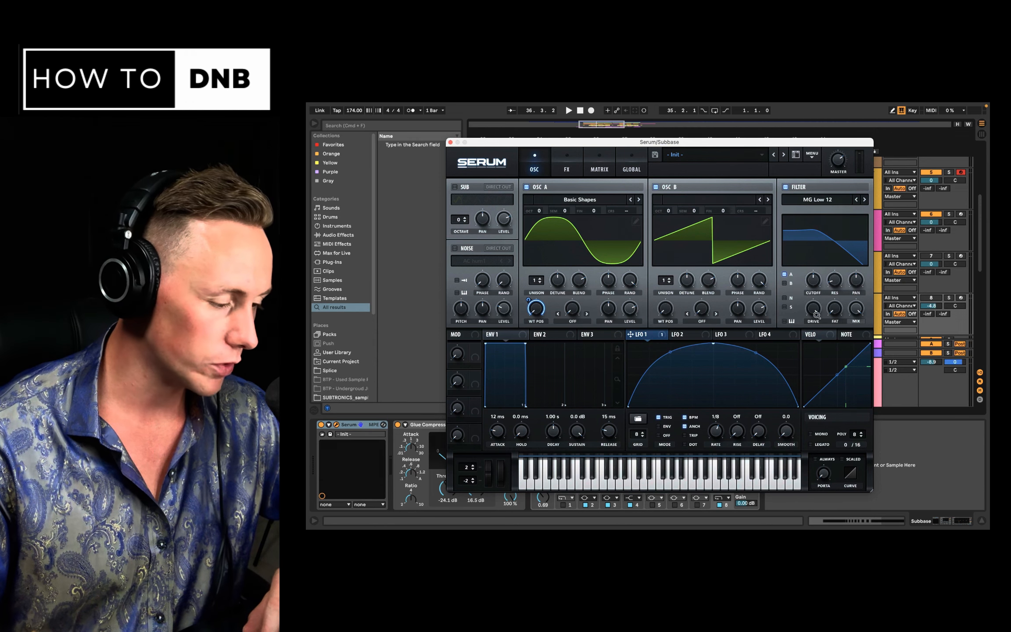
Check the Subbase Serum's FX page, close the plug-in and inspect the track's Glue Compressor
{"action": "left_click", "coordinate": [567, 169]}
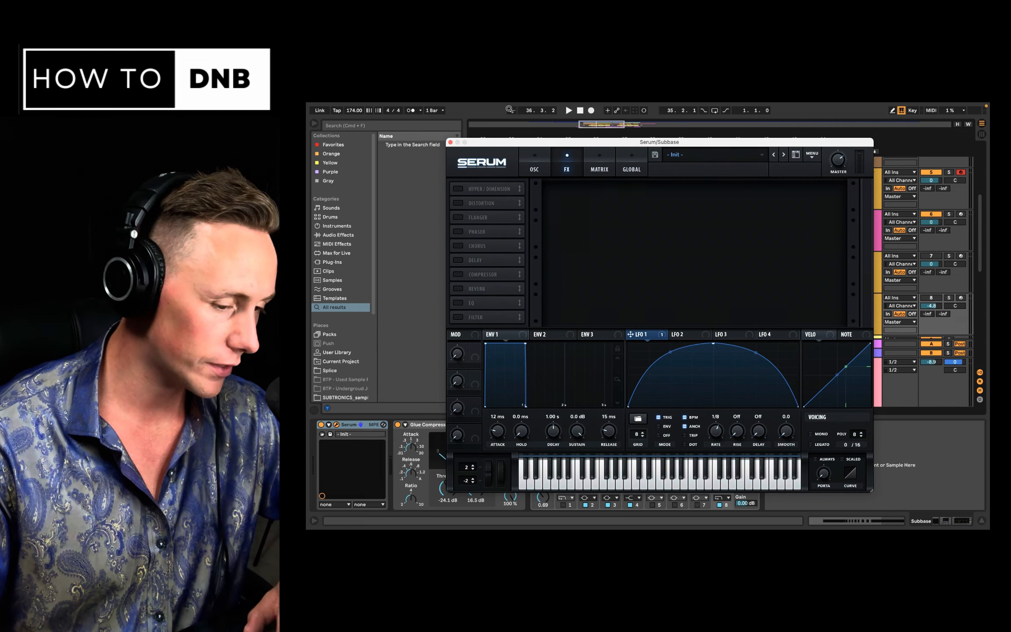
{"action": "left_click", "coordinate": [450, 143]}
{"action": "left_click", "coordinate": [473, 424]}
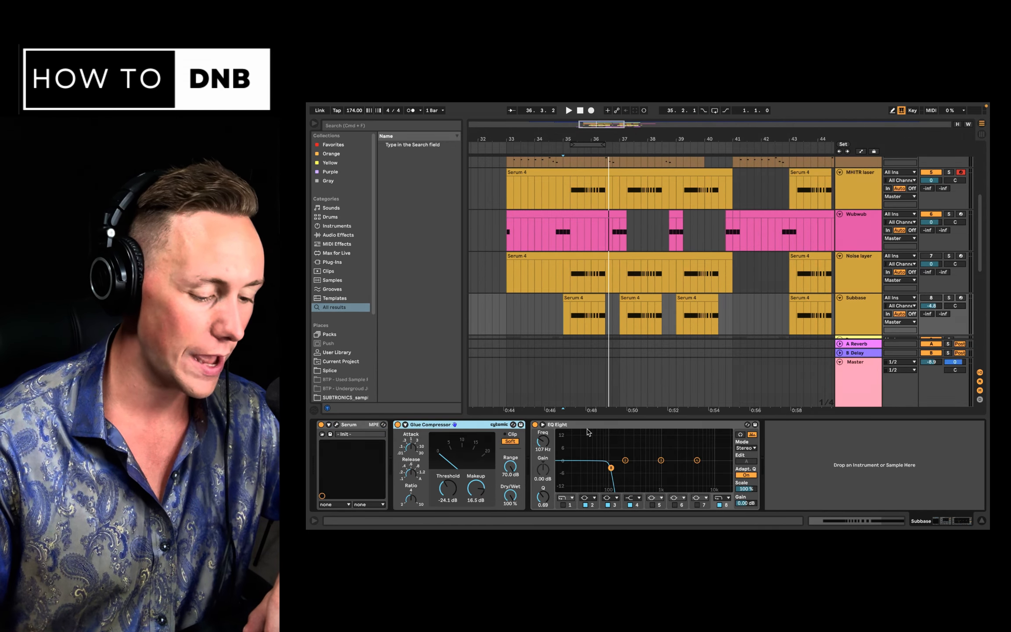
Inspect the Subbase's EQ Eight filter and set the playback position to bar 33 on the Wubwub track
{"action": "left_click", "coordinate": [608, 465]}
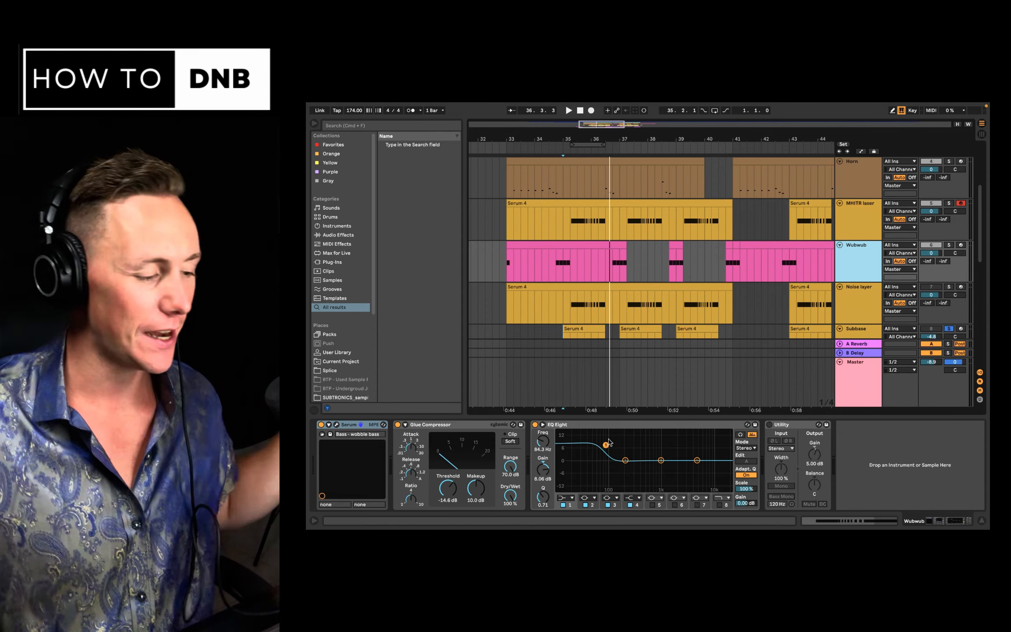
{"action": "left_click", "coordinate": [508, 273]}
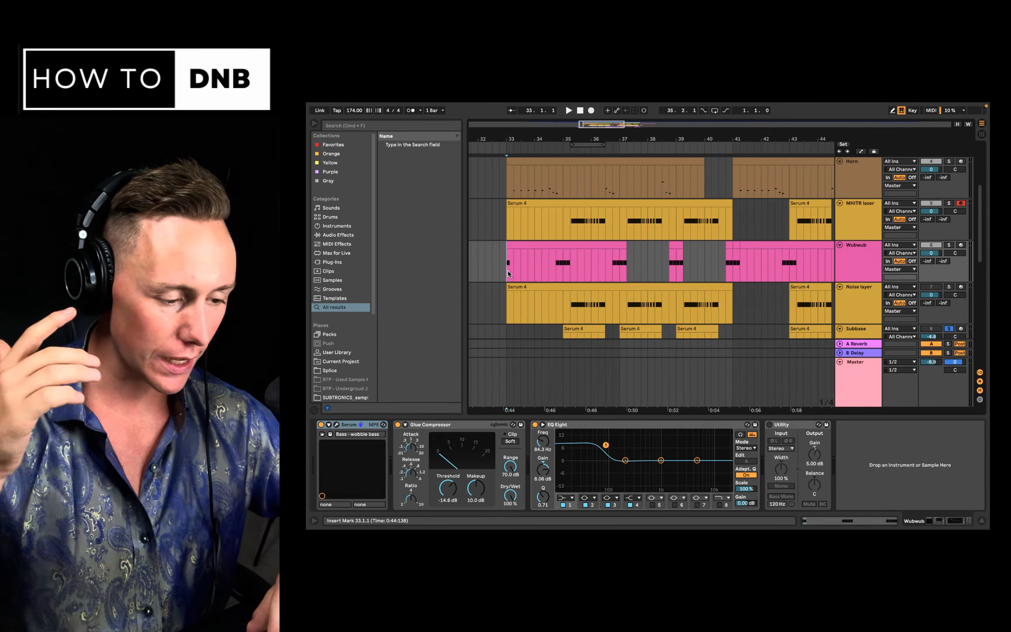
{"action": "scroll", "coordinate": [548, 259], "scroll_direction": "up", "scroll_amount": 2}
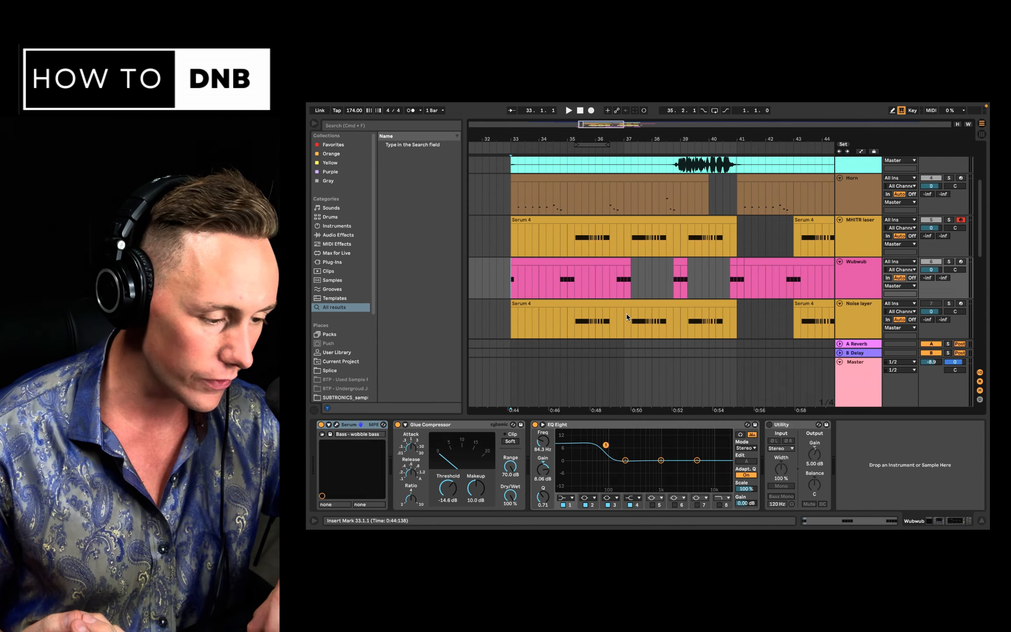
Open the Wubwub track's Serum and examine Oscillator A's Acid wavetable and the controls modulated by LFO 1
{"action": "double_click", "coordinate": [742, 283]}
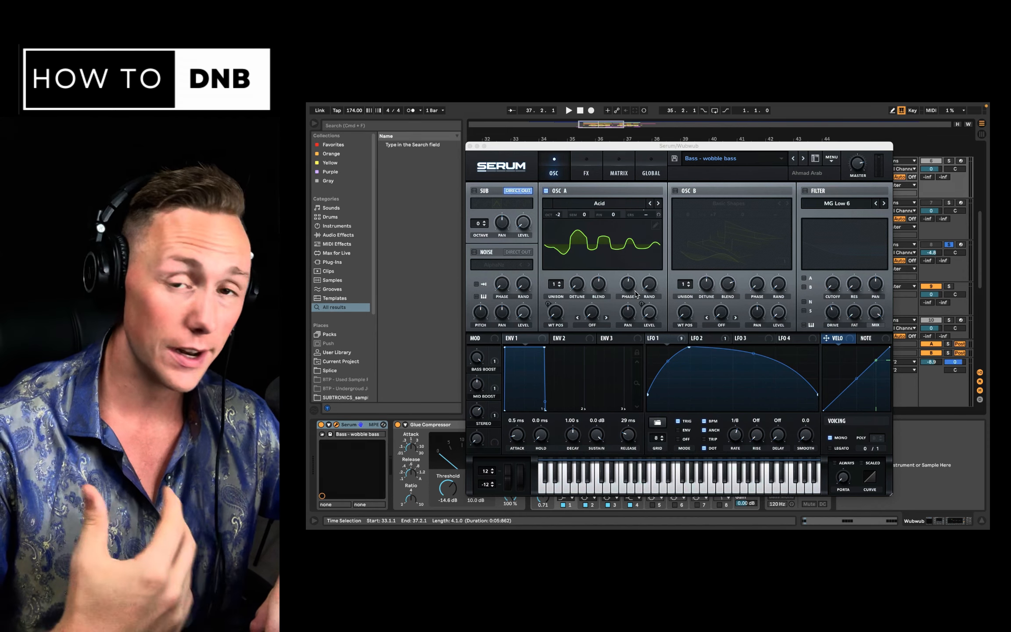
{"action": "mouse_move", "coordinate": [641, 314]}
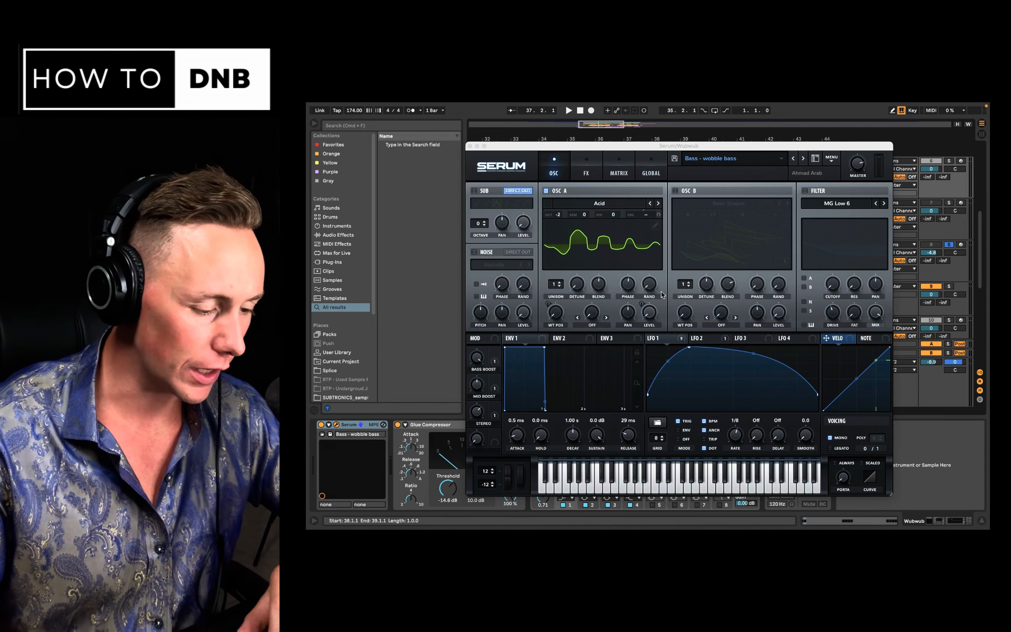
{"action": "left_click", "coordinate": [657, 338]}
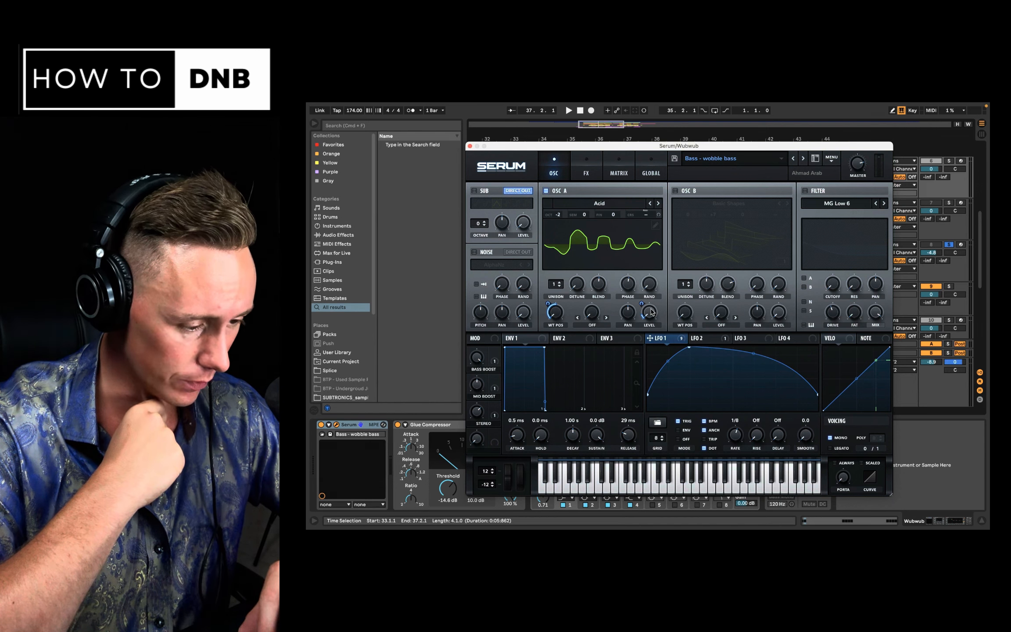
Review the Wubwub Serum's effects from Hyper/Dimension through EQ, switching on the Low 24 filter
{"action": "left_click", "coordinate": [585, 176]}
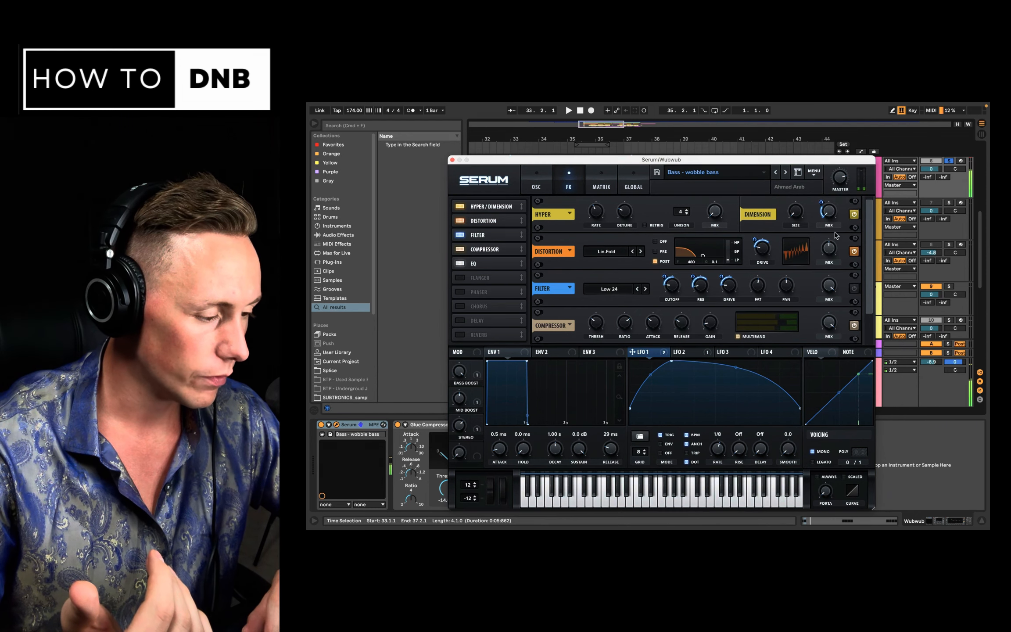
{"action": "left_click", "coordinate": [854, 288]}
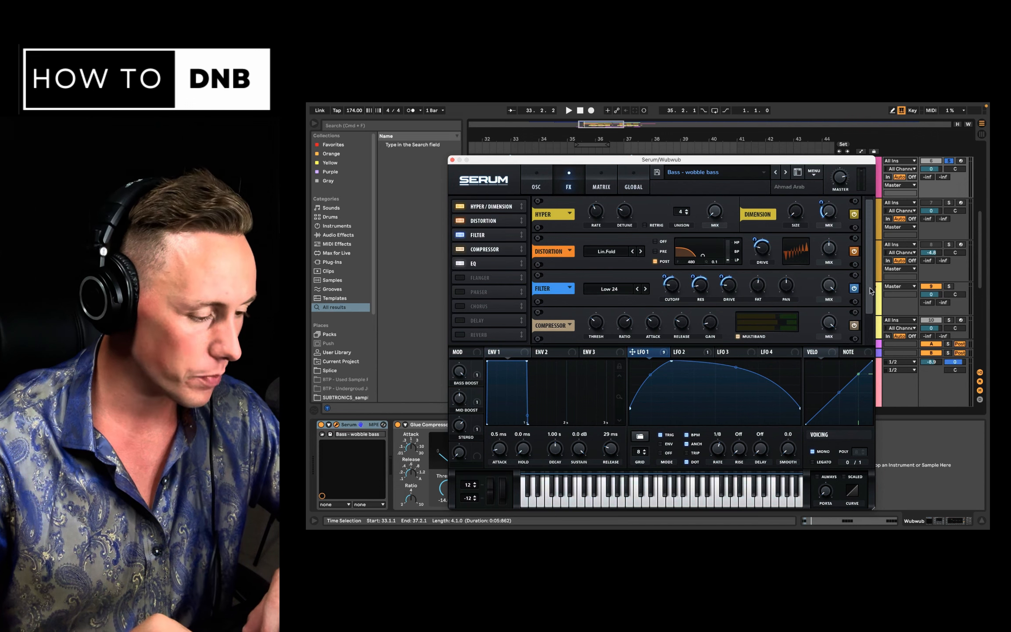
{"action": "left_click_drag", "start_coordinate": [870, 291], "coordinate": [871, 339]}
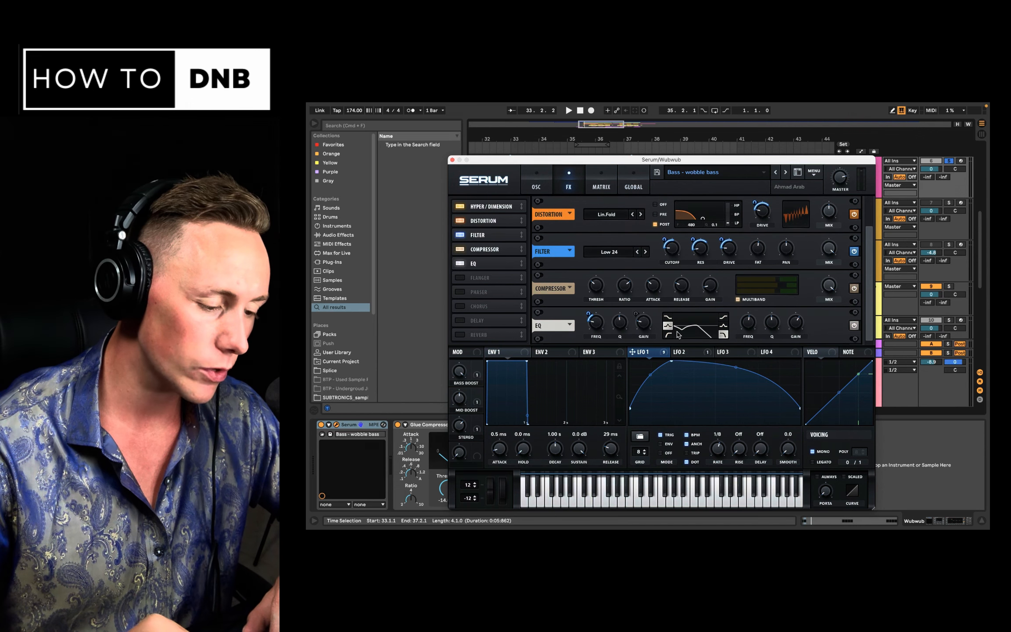
{"action": "mouse_move", "coordinate": [599, 325]}
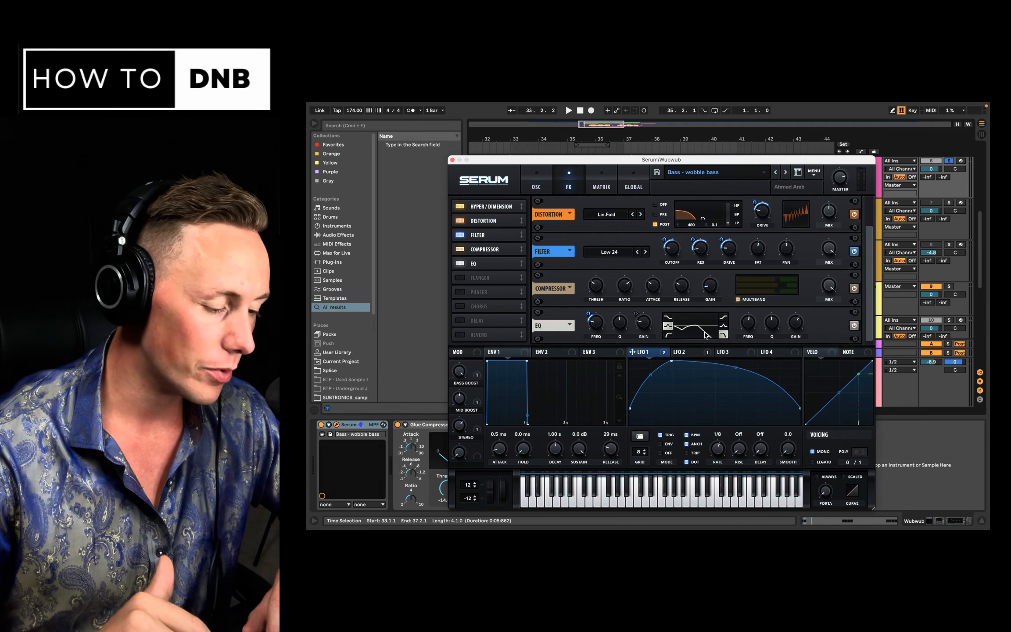
{"action": "mouse_move", "coordinate": [750, 327]}
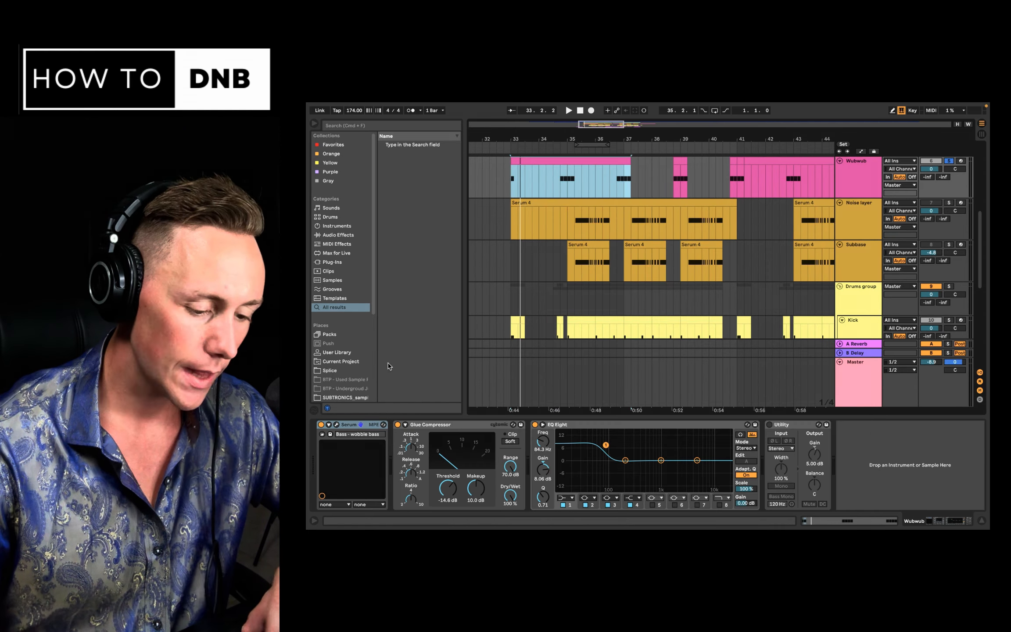
Inspect the Wubwub's Glue Compressor, recheck Oscillator A's LFO 1 modulation in Serum, and examine the EQ Eight
{"action": "left_click", "coordinate": [464, 429]}
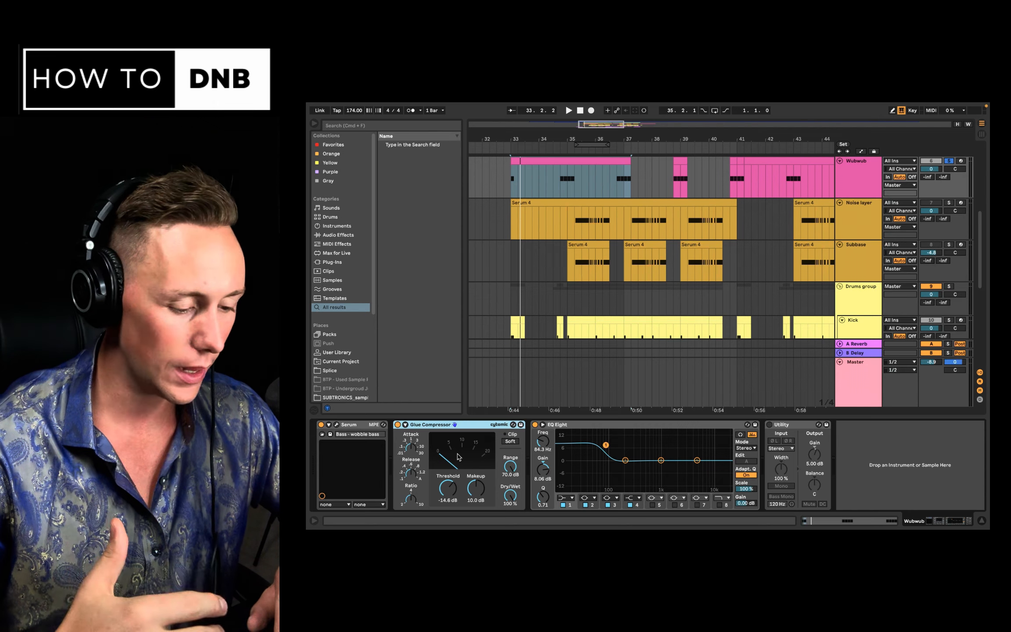
{"action": "left_click", "coordinate": [337, 424]}
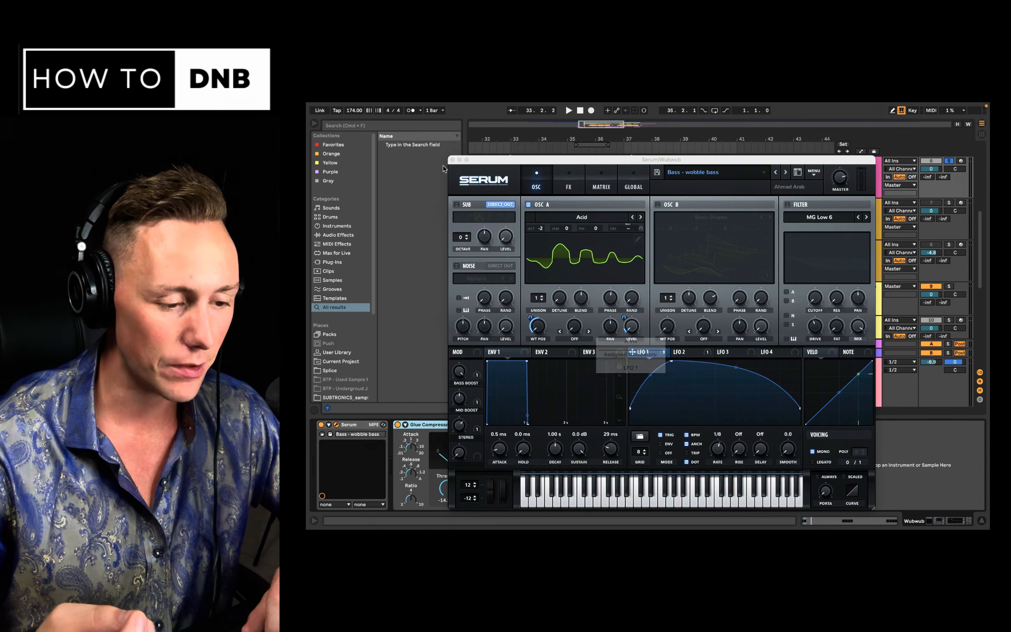
{"action": "left_click", "coordinate": [454, 161]}
{"action": "left_click", "coordinate": [634, 430]}
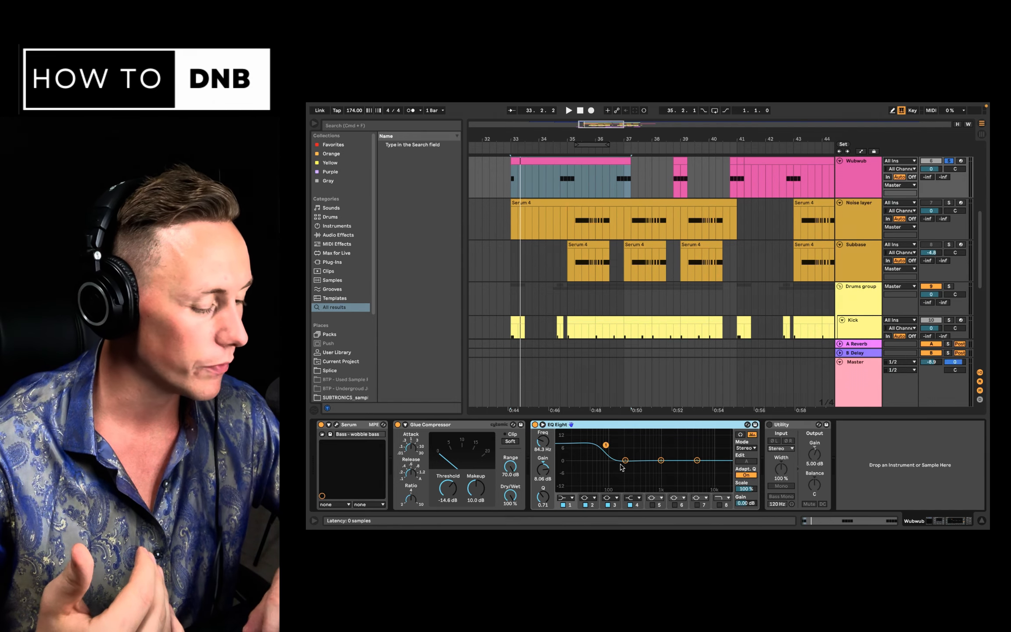
Delete the Utility from the Wubwub track's effects and play the soloed Wubwub from bar 33
{"action": "key", "text": "space"}
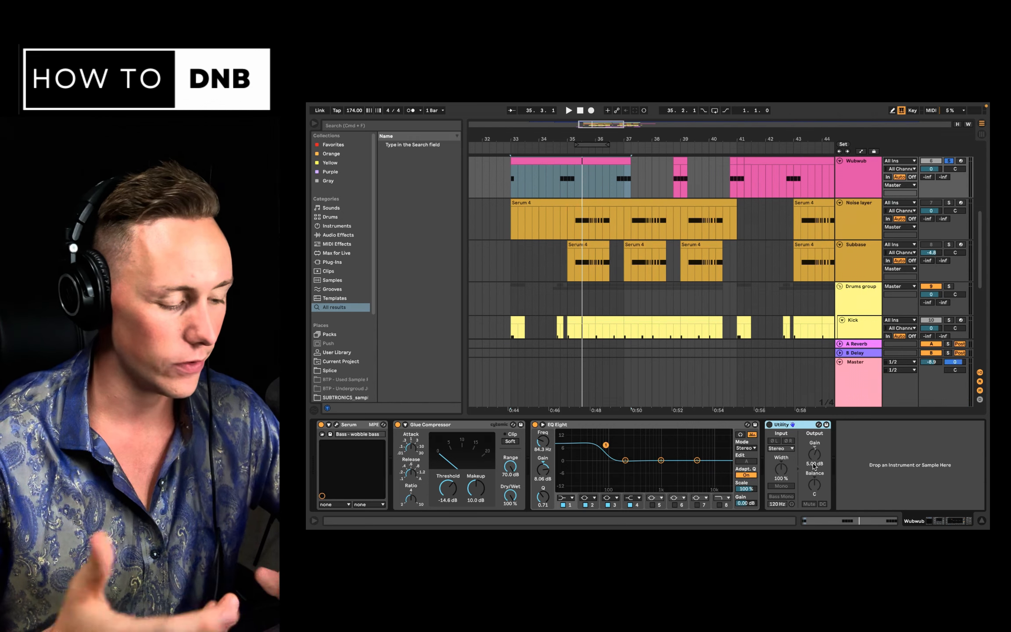
{"action": "key", "text": "Delete"}
{"action": "left_click", "coordinate": [560, 186]}
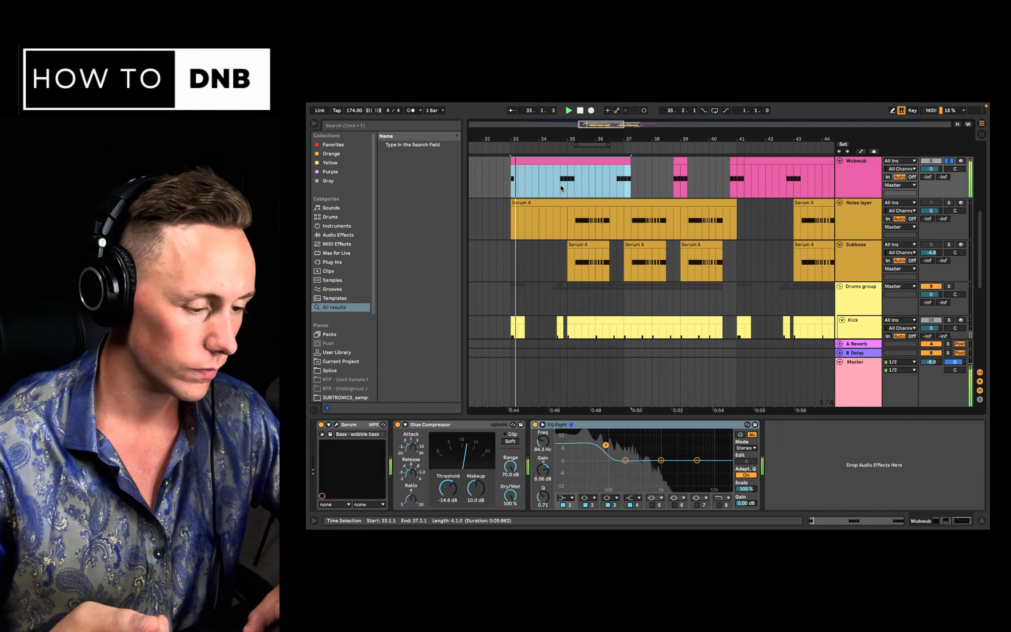
{"action": "left_click", "coordinate": [560, 185]}
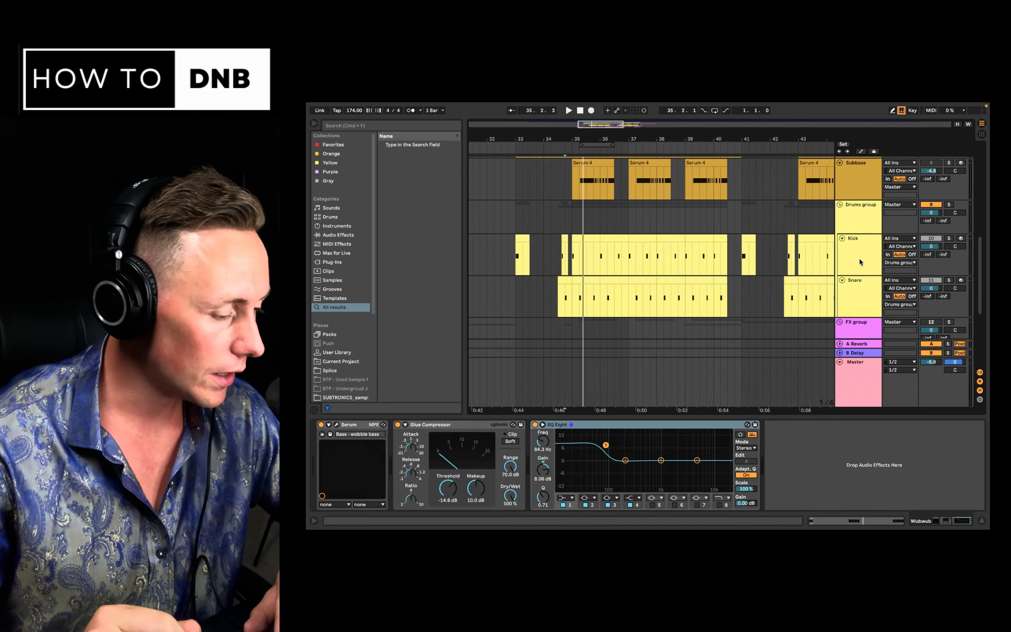
Look over the Drums and FX group tracks, and play the soloed OG song from just before bar 33
{"action": "scroll", "coordinate": [859, 258], "scroll_direction": "down", "scroll_amount": 2}
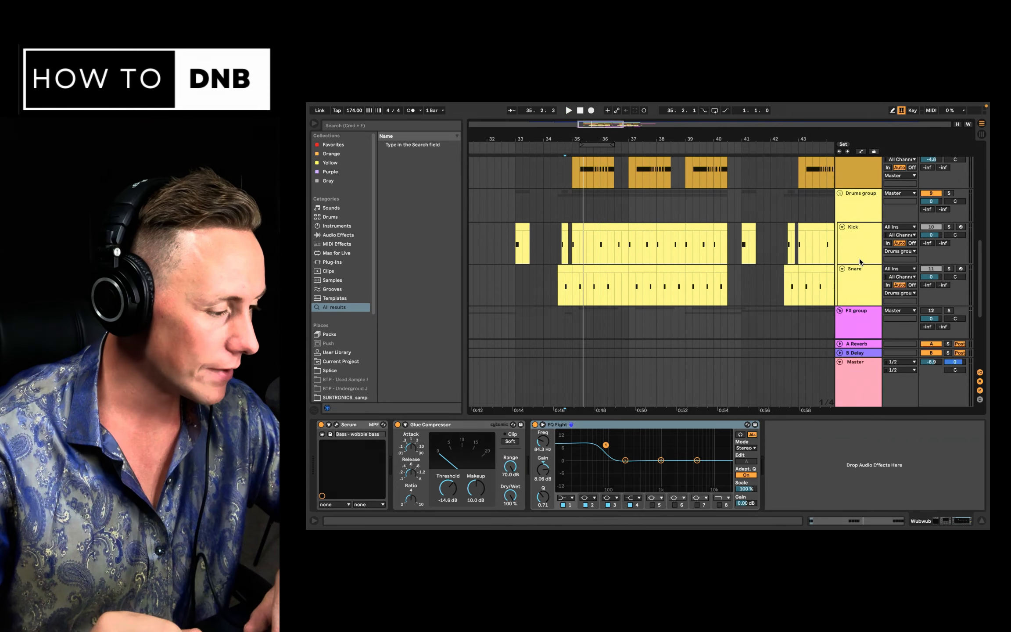
{"action": "scroll", "coordinate": [860, 262], "scroll_direction": "down", "scroll_amount": 3}
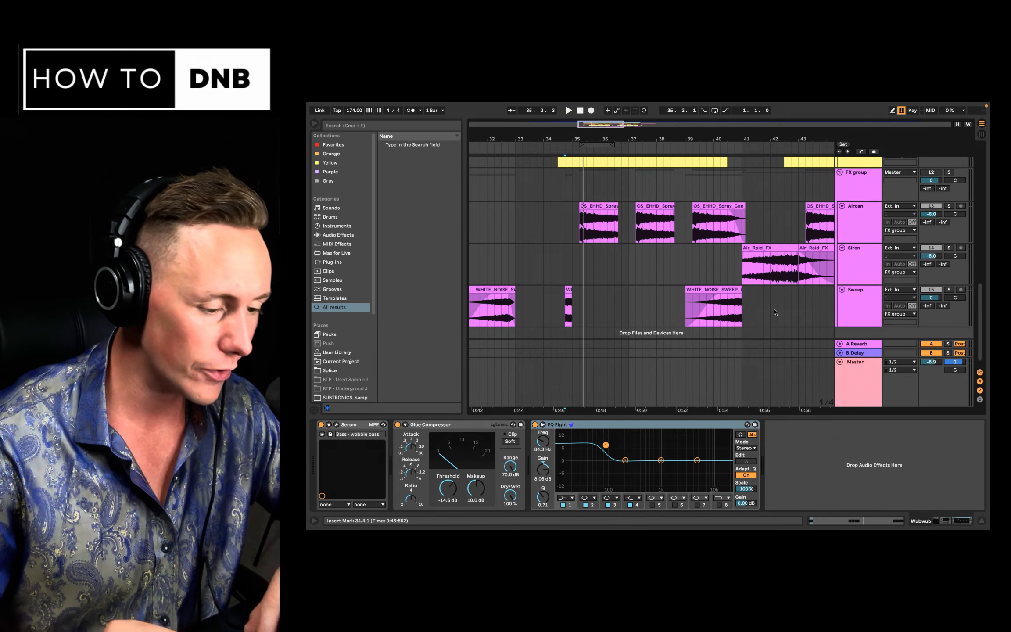
{"action": "scroll", "coordinate": [784, 315], "scroll_direction": "down", "scroll_amount": 1}
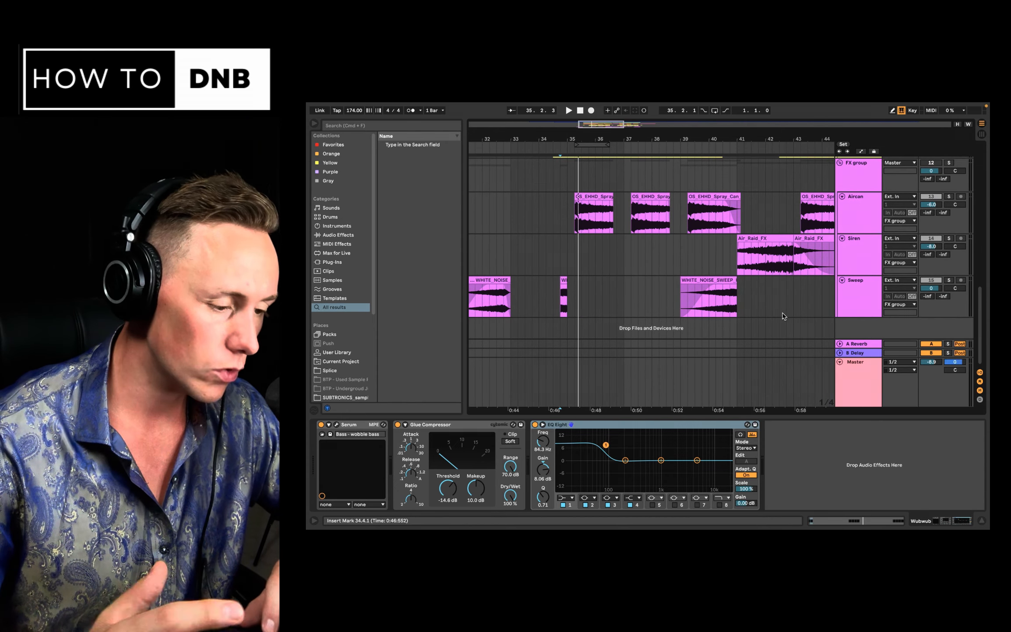
{"action": "scroll", "coordinate": [784, 312], "scroll_direction": "up", "scroll_amount": 10}
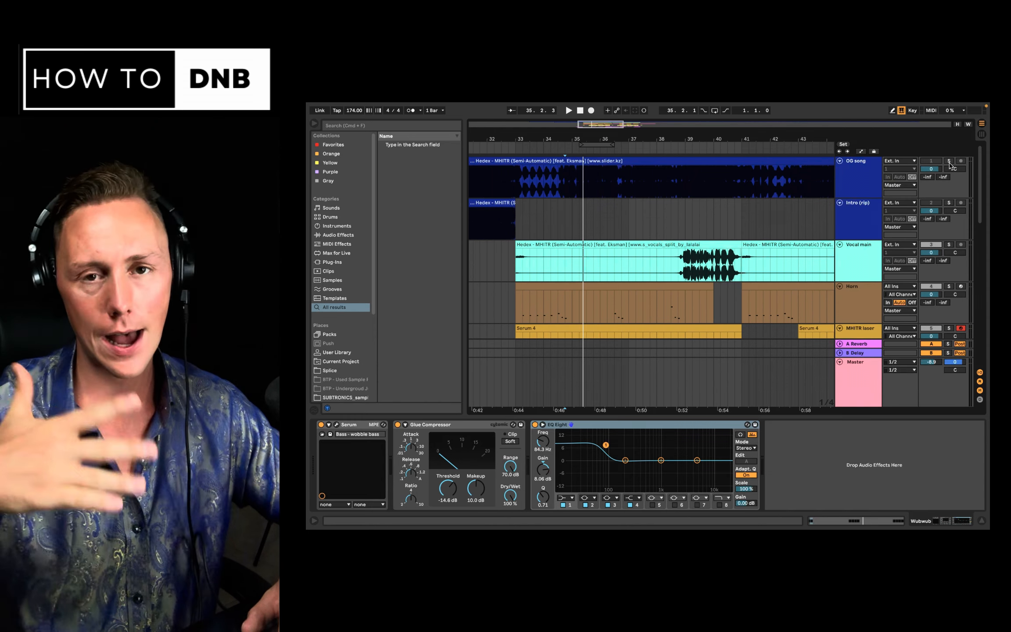
{"action": "left_click", "coordinate": [949, 161]}
{"action": "left_click", "coordinate": [507, 191]}
{"action": "key", "text": "space"}
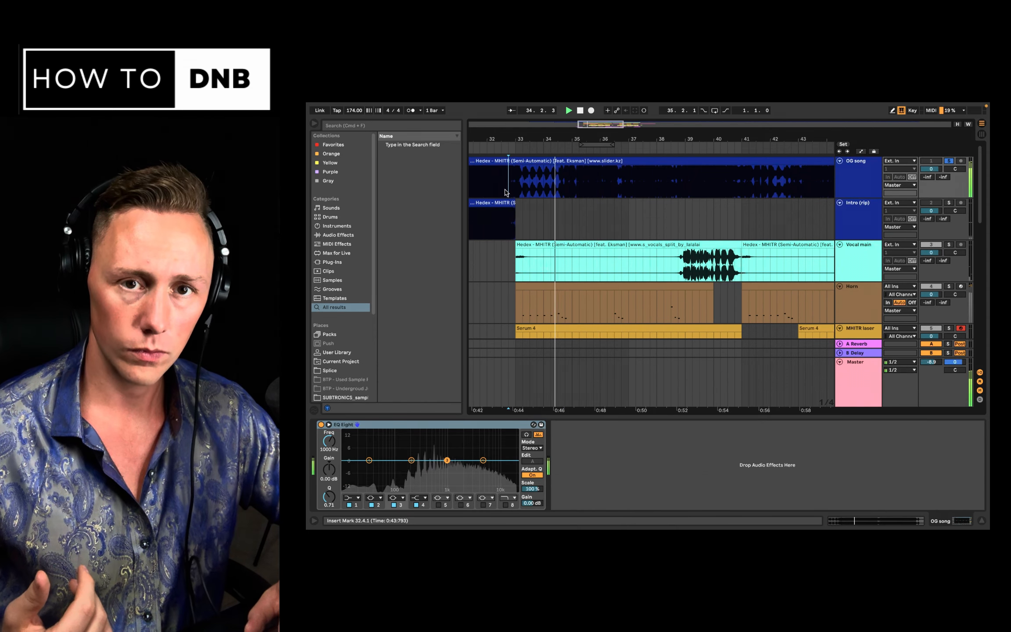
{"action": "key", "text": "space"}
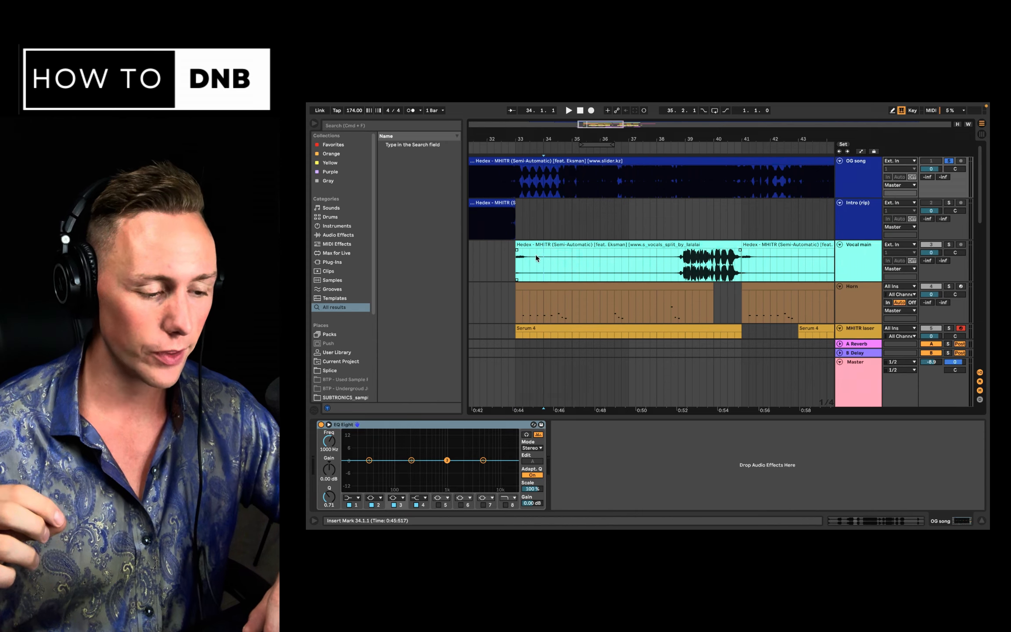
Mark bar 33 in the Vocal main clip and play the OG song from 34.2.1
{"action": "left_click_drag", "start_coordinate": [535, 254], "coordinate": [519, 244]}
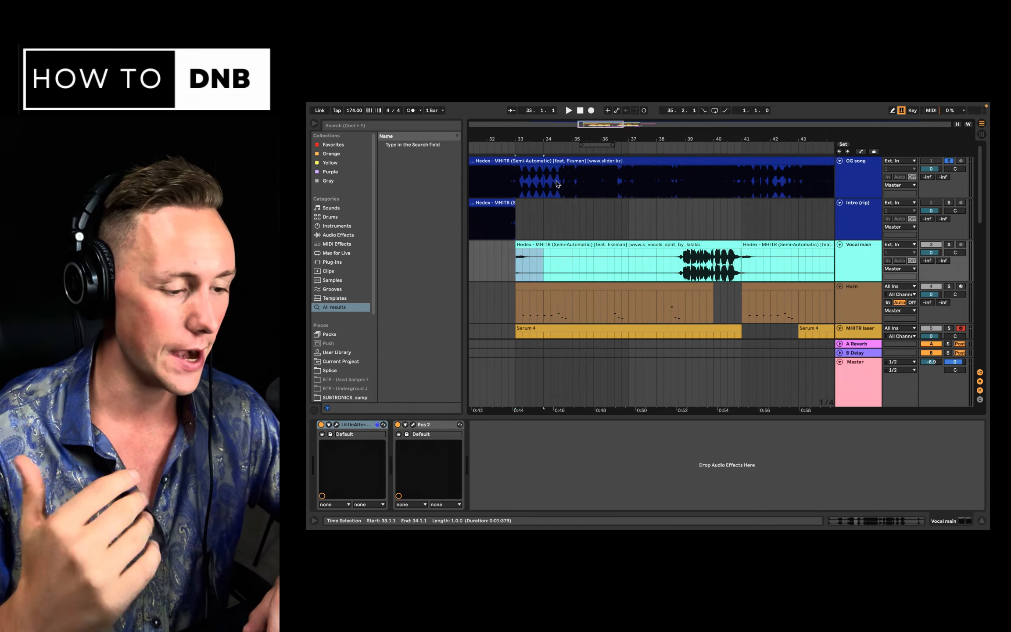
{"action": "left_click", "coordinate": [550, 179]}
{"action": "key", "text": "space"}
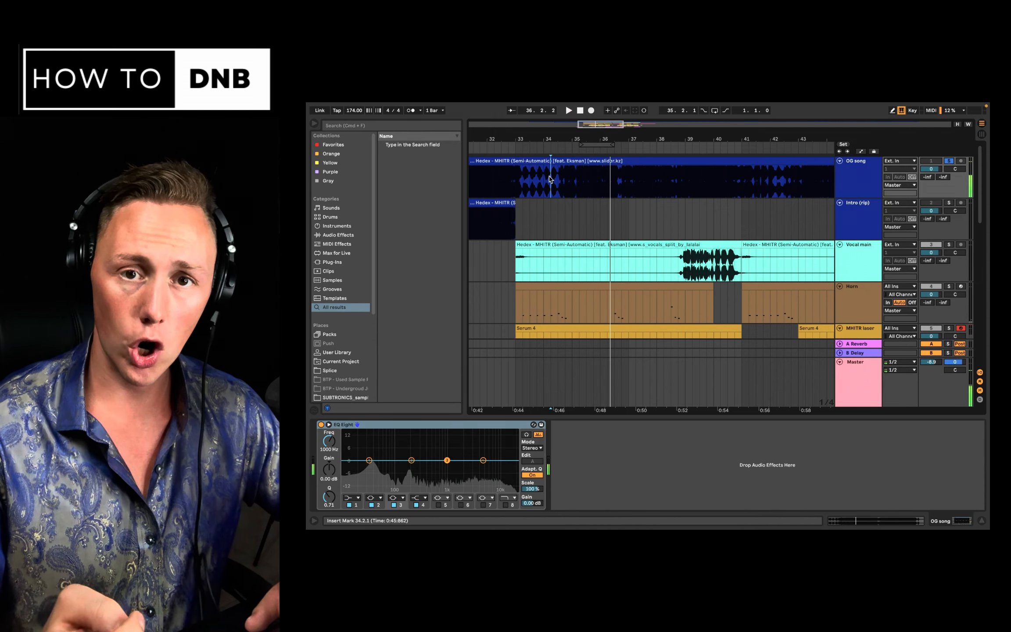
{"action": "key", "text": "space"}
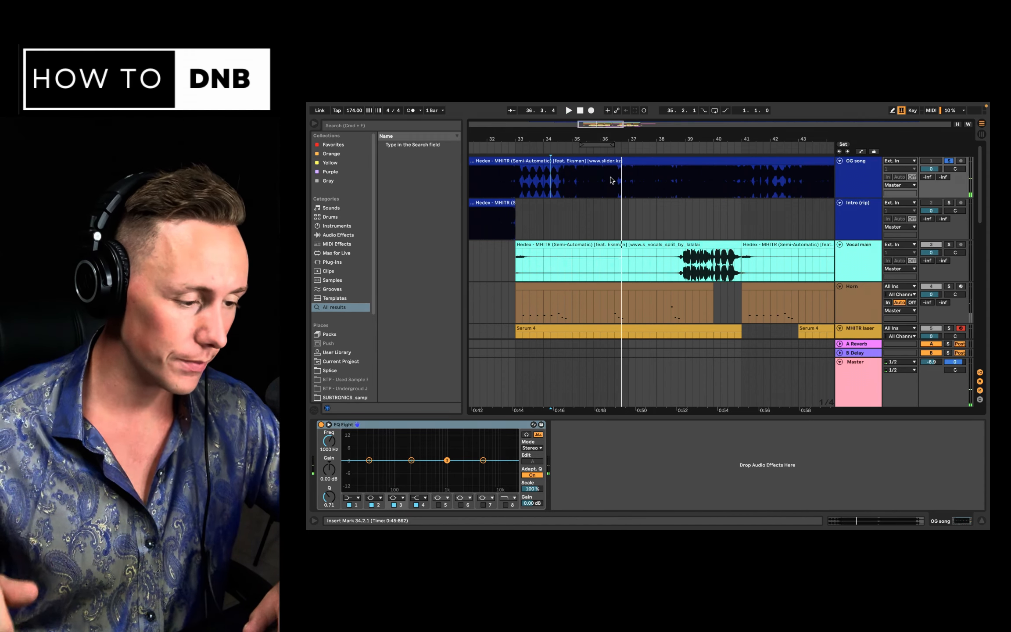
{"action": "key", "text": "space"}
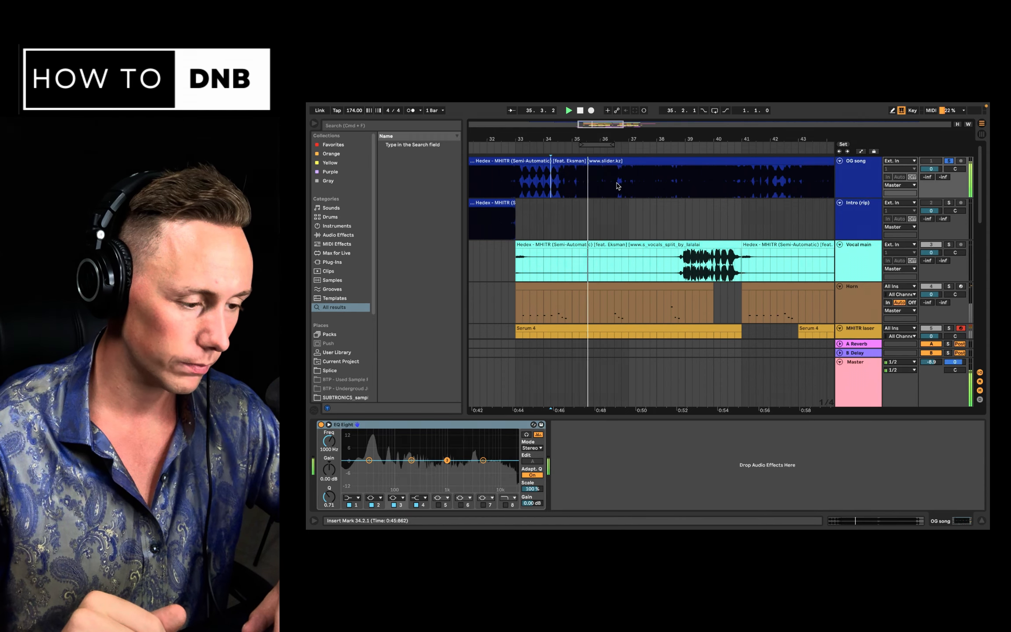
Listen to the OG song from 36.3.1 and from 38.2.1 into the section after bar 41
{"action": "left_click", "coordinate": [616, 184]}
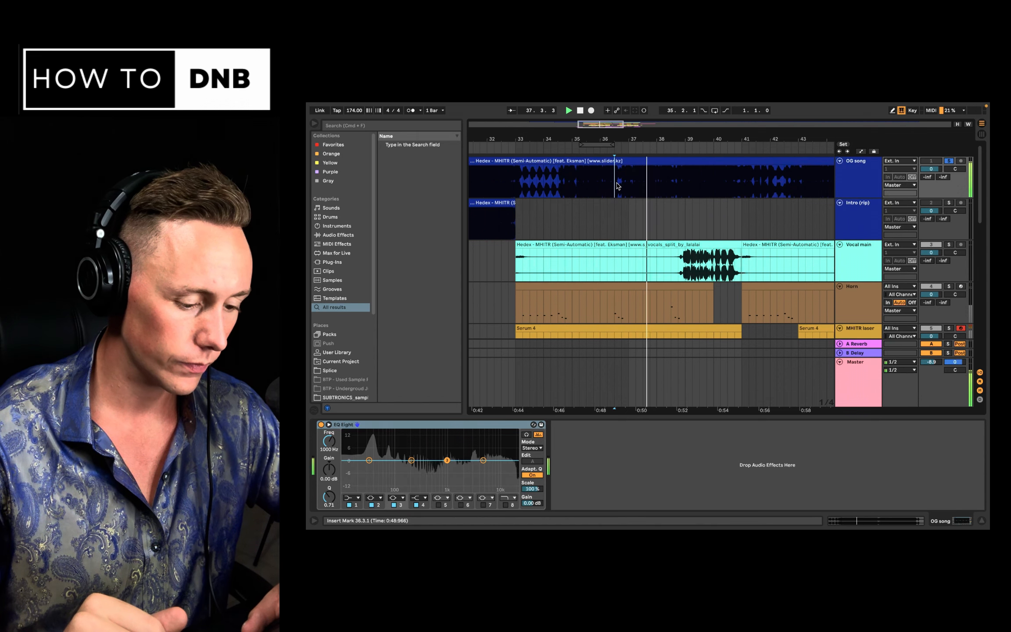
{"action": "left_click", "coordinate": [662, 188]}
{"action": "key", "text": "space"}
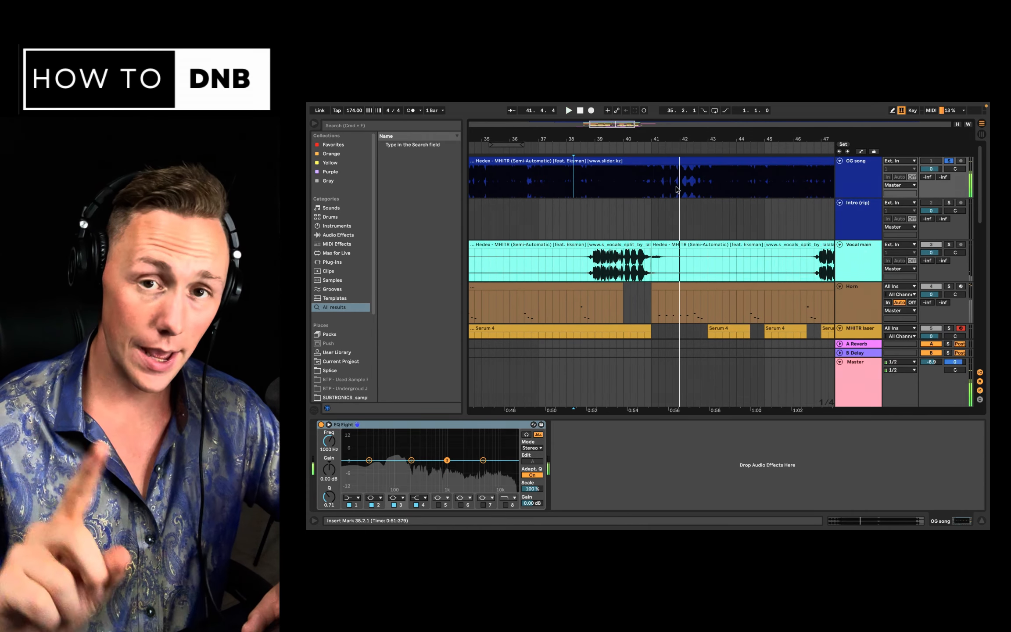
Replay the OG song's section starting at bar 41
{"action": "left_click", "coordinate": [653, 194]}
{"action": "key", "text": "space"}
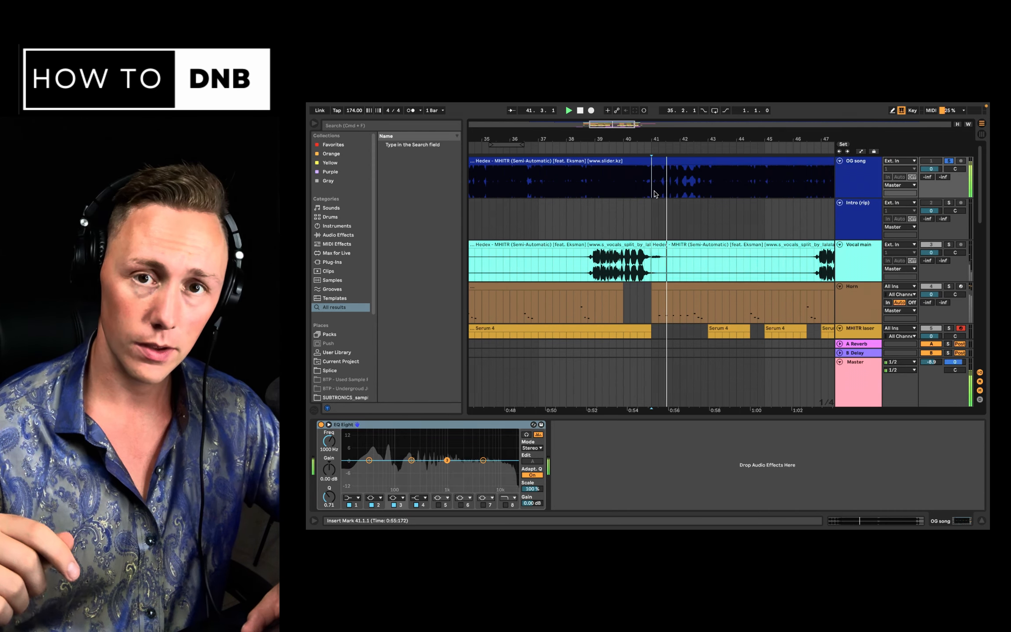
{"action": "key", "text": "space"}
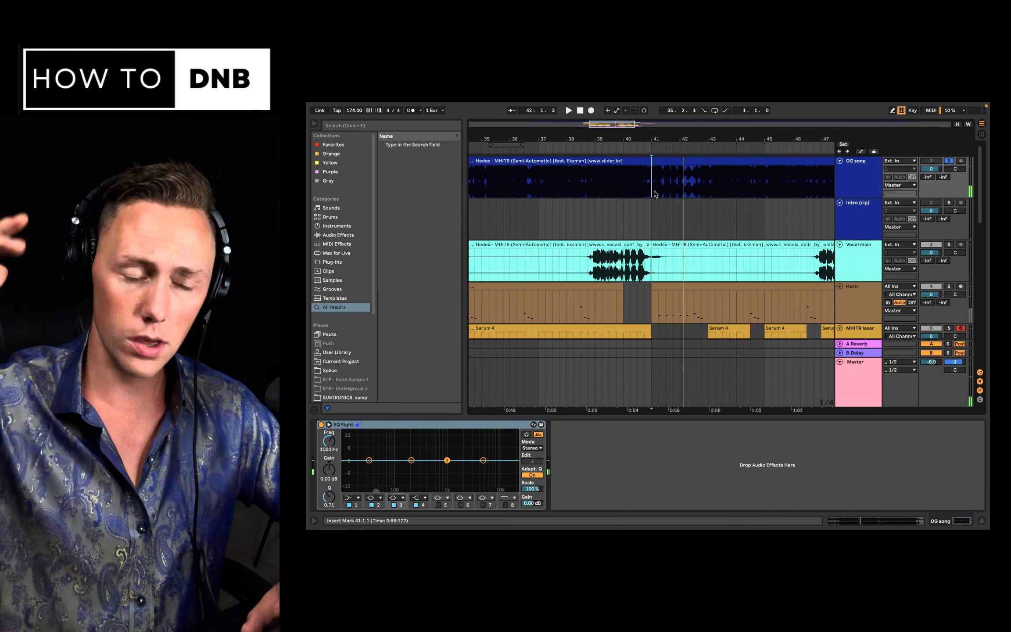
{"action": "key", "text": "space"}
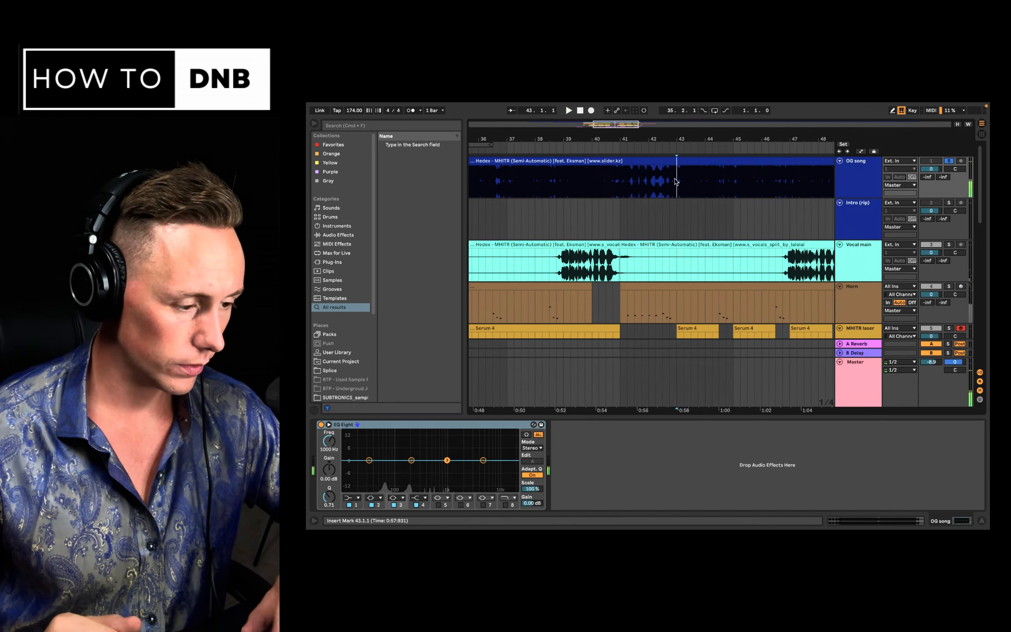
Listen to the OG song from bar 43 and from 45.3.1 through the end of the phrase
{"action": "left_click", "coordinate": [676, 181]}
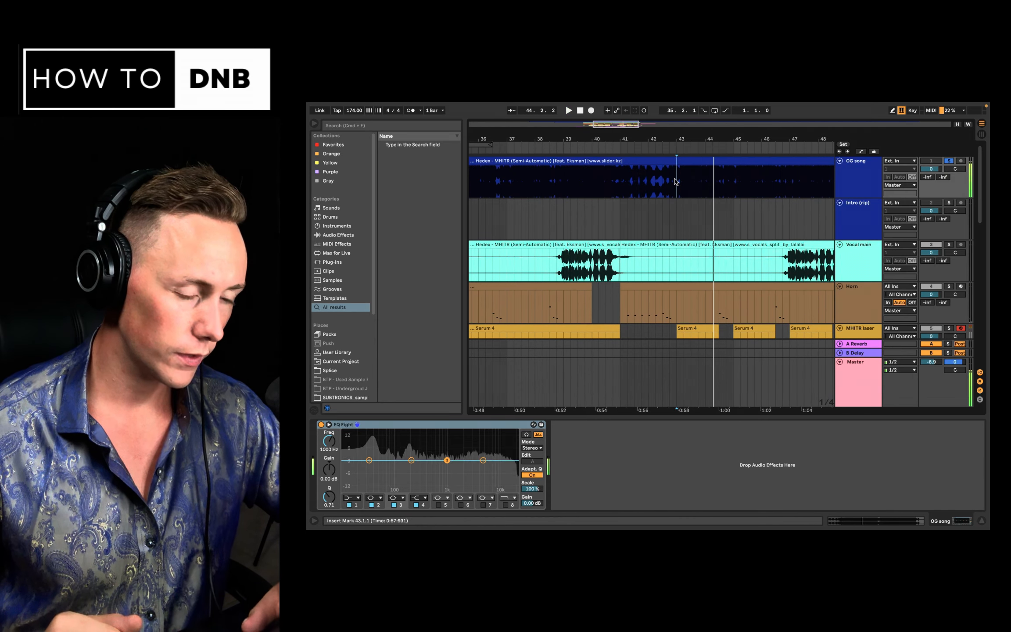
{"action": "key", "text": "space"}
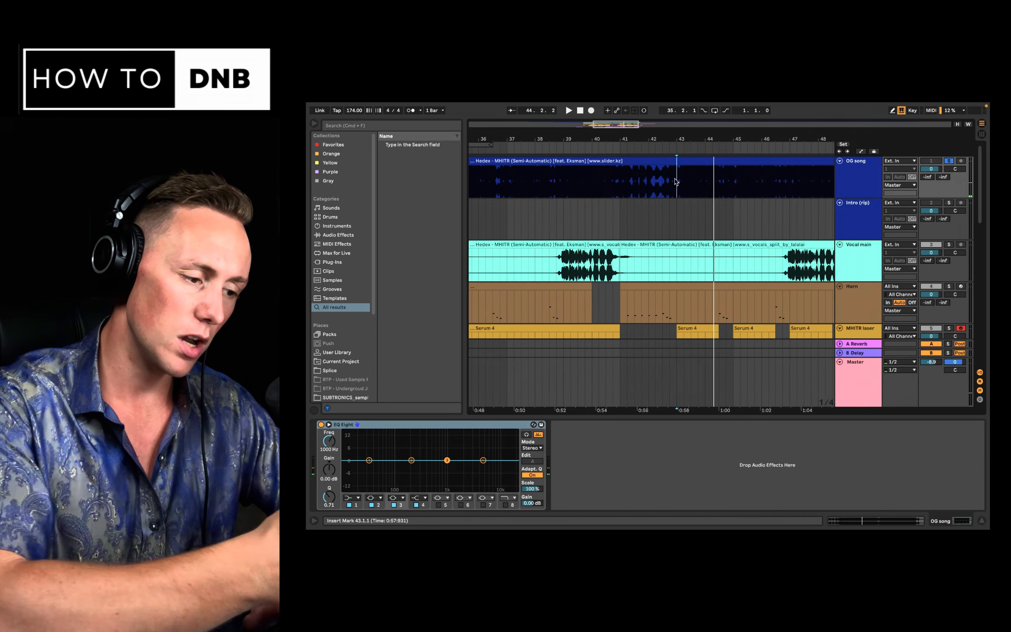
{"action": "key", "text": "space"}
{"action": "left_click", "coordinate": [697, 180]}
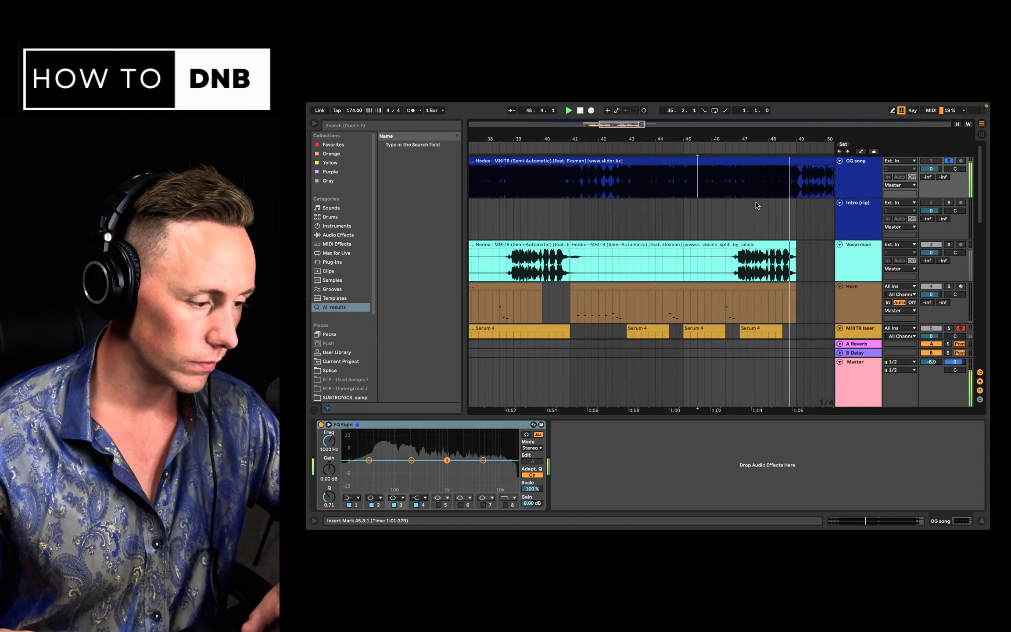
Stop the OG song's playback and show the Aircan track's devices in the FX group
{"action": "key", "text": "space"}
{"action": "scroll", "coordinate": [768, 205], "scroll_direction": "down", "scroll_amount": 5}
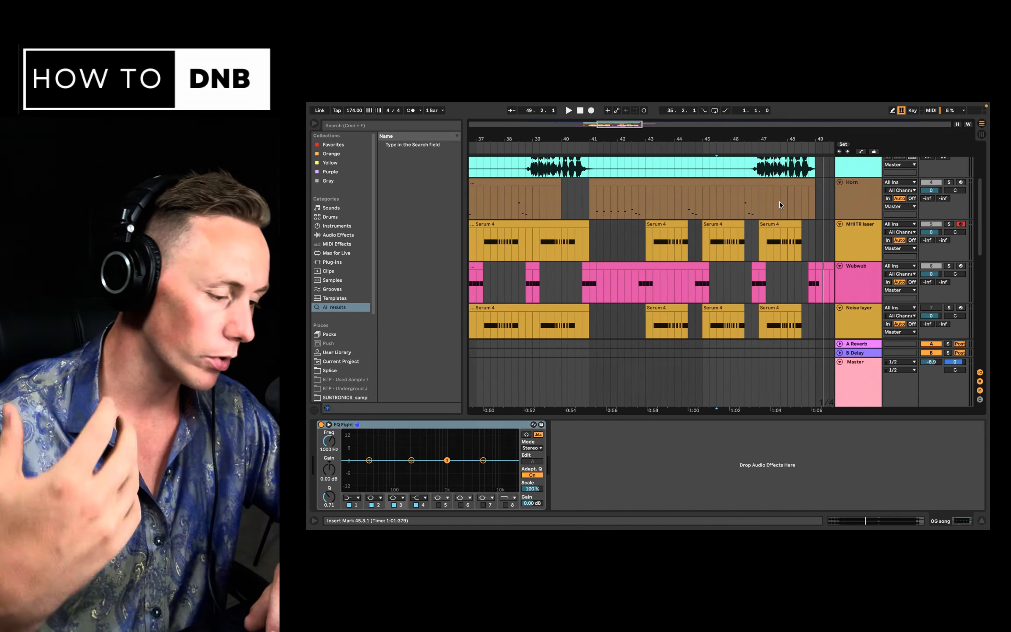
{"action": "scroll", "coordinate": [780, 200], "scroll_direction": "down", "scroll_amount": 6}
{"action": "left_click", "coordinate": [860, 228]}
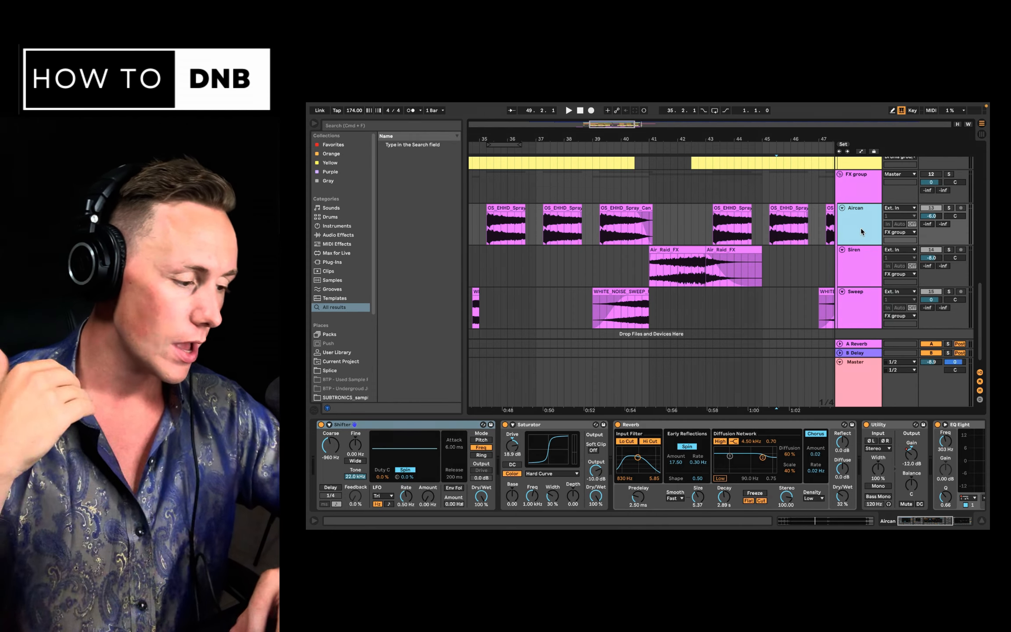
Solo the Aircan track and play its spray can impact sample from 35.2.1
{"action": "left_click", "coordinate": [486, 233]}
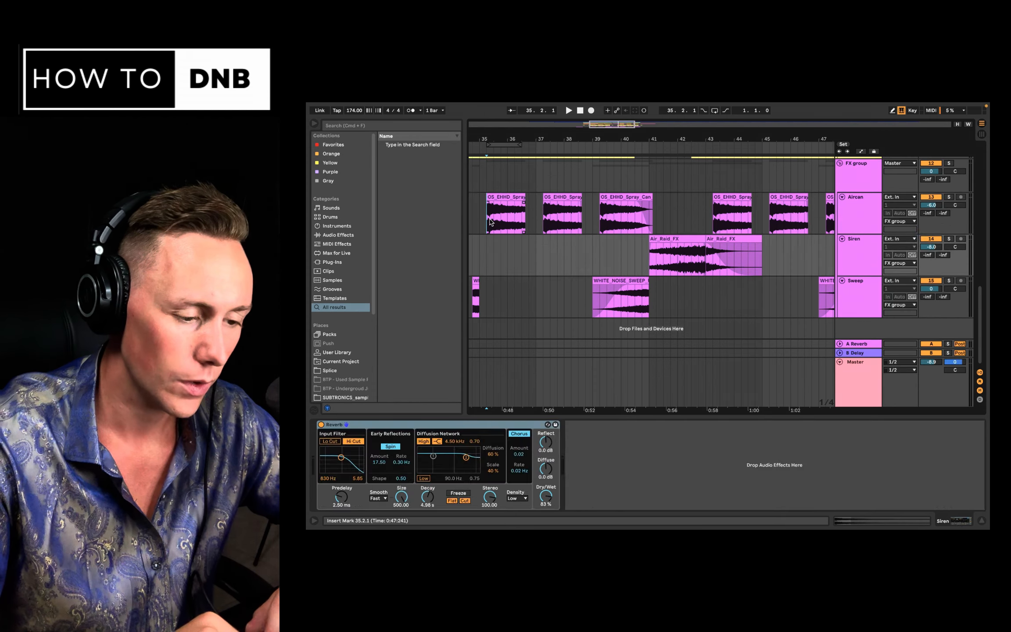
{"action": "left_click", "coordinate": [489, 218]}
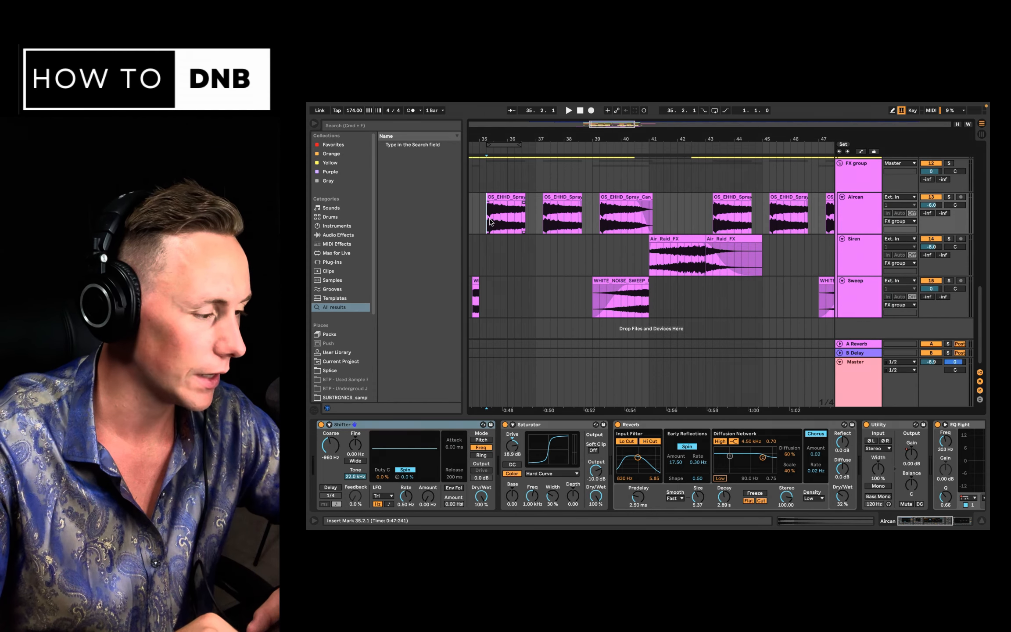
{"action": "left_click", "coordinate": [948, 197]}
{"action": "key", "text": "space"}
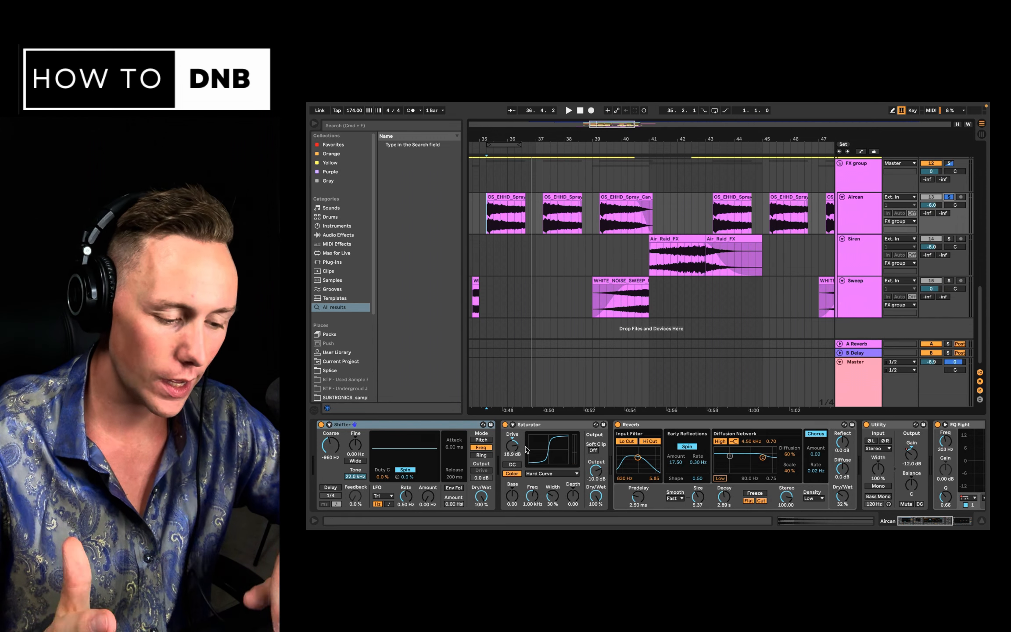
Replay the soloed spray can sample and review the Aircan effects from Shifter through EQ Eight
{"action": "left_click", "coordinate": [394, 425]}
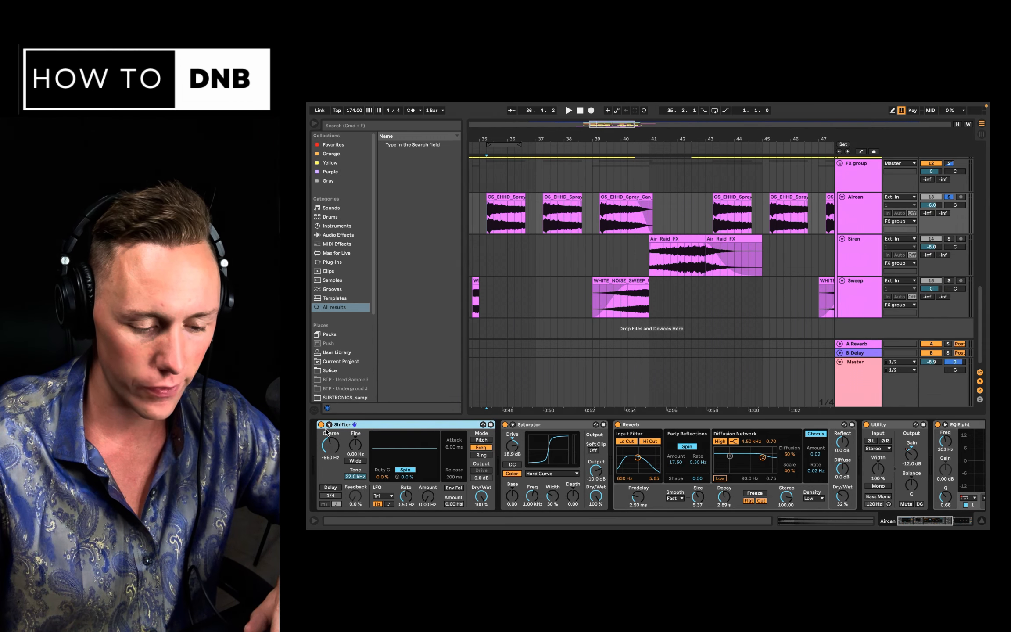
{"action": "key", "text": "space"}
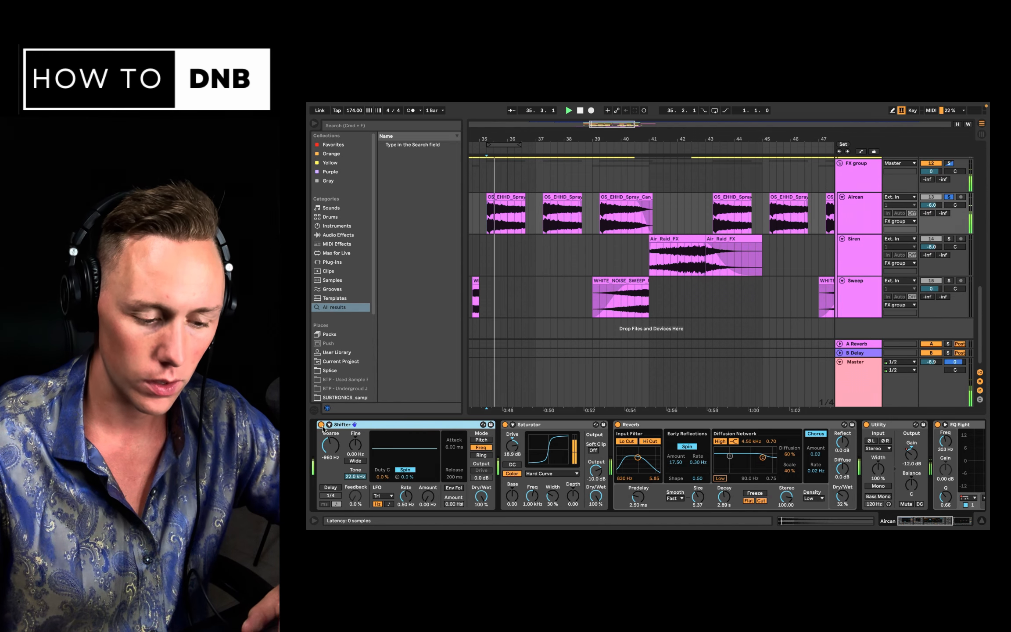
{"action": "key", "text": "space"}
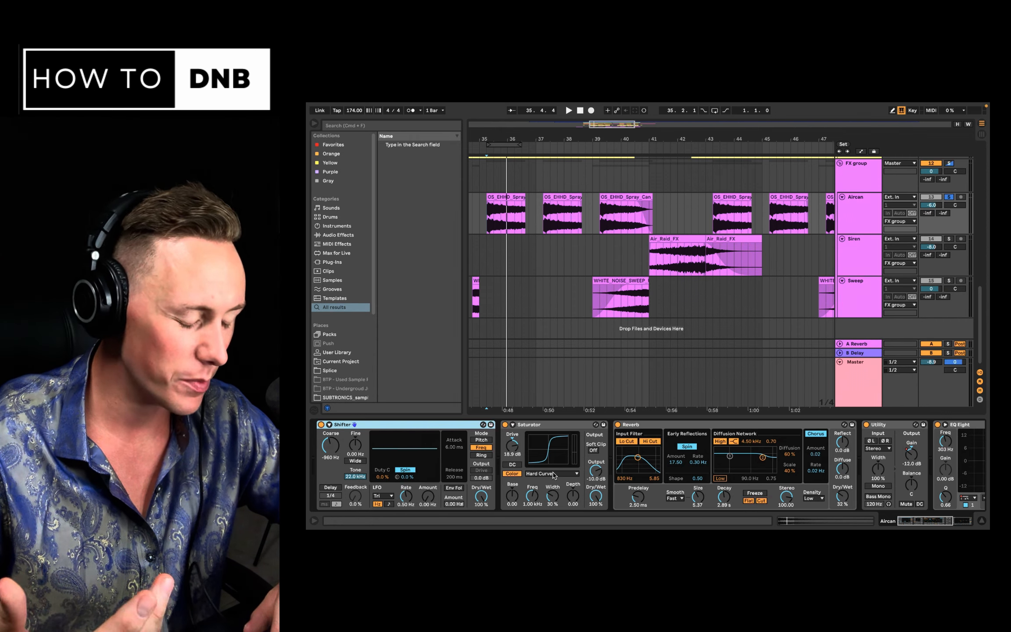
{"action": "scroll", "coordinate": [645, 441], "scroll_direction": "right", "scroll_amount": 3}
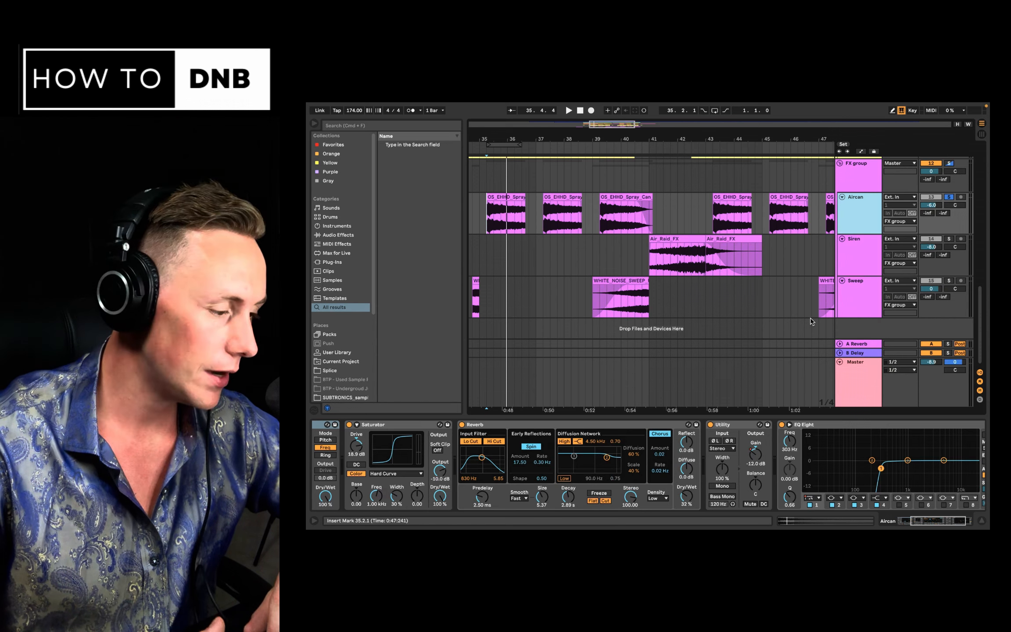
Turn off the computer MIDI keyboard and show the automation lanes around the Aircan clips
{"action": "left_click", "coordinate": [901, 111]}
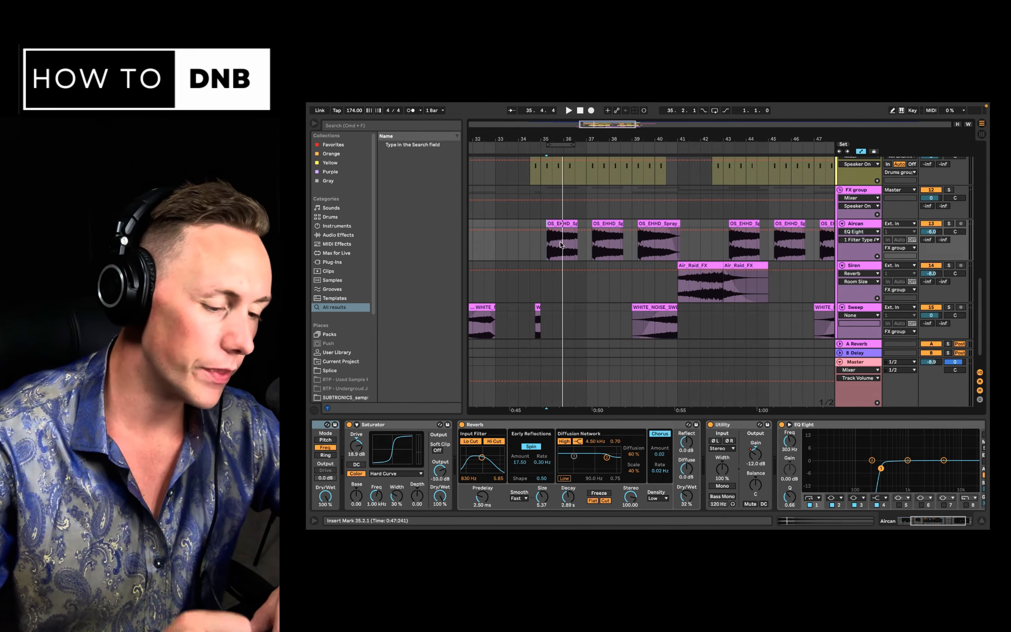
{"action": "scroll", "coordinate": [557, 245], "scroll_direction": "up", "scroll_amount": 5}
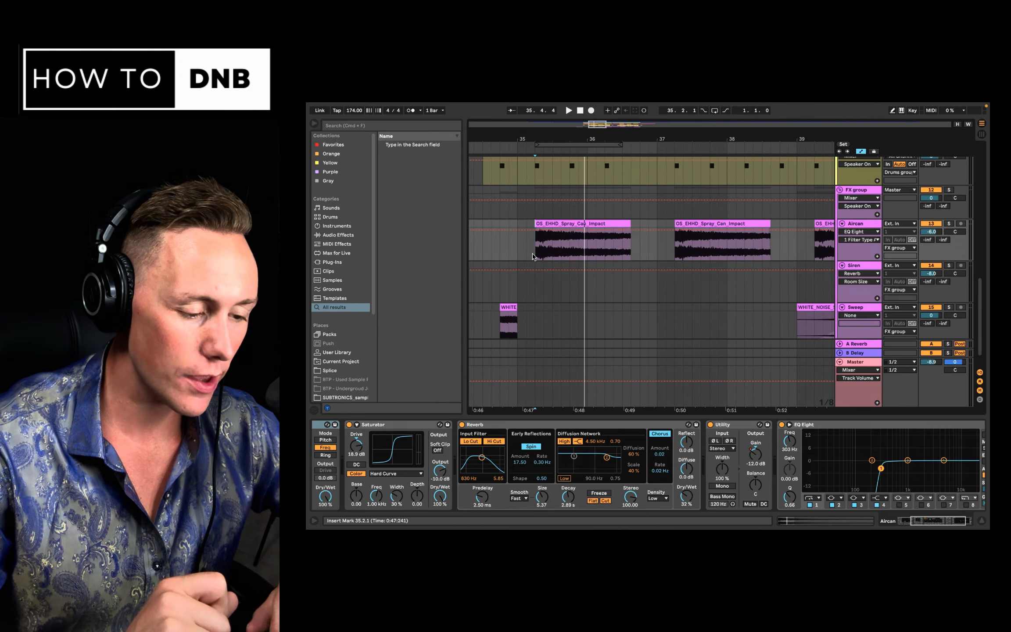
{"action": "scroll", "coordinate": [533, 257], "scroll_direction": "left", "scroll_amount": 2}
{"action": "scroll", "coordinate": [533, 256], "scroll_direction": "up", "scroll_amount": 1}
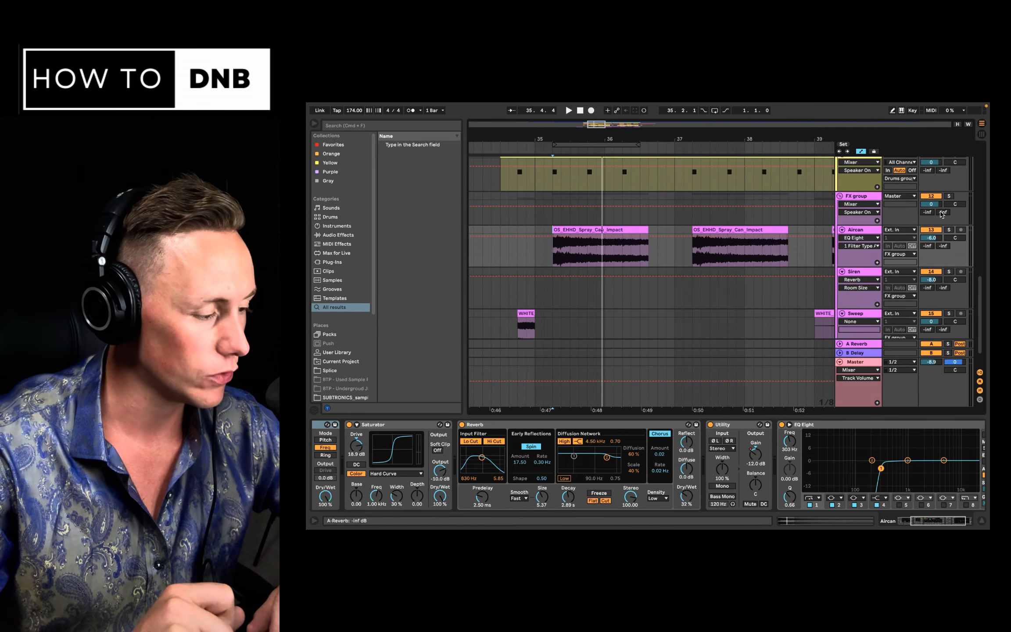
Play the full arrangement from 35.1.1 to hear the first two Aircan impacts in context
{"action": "left_click", "coordinate": [533, 254]}
{"action": "key", "text": "space"}
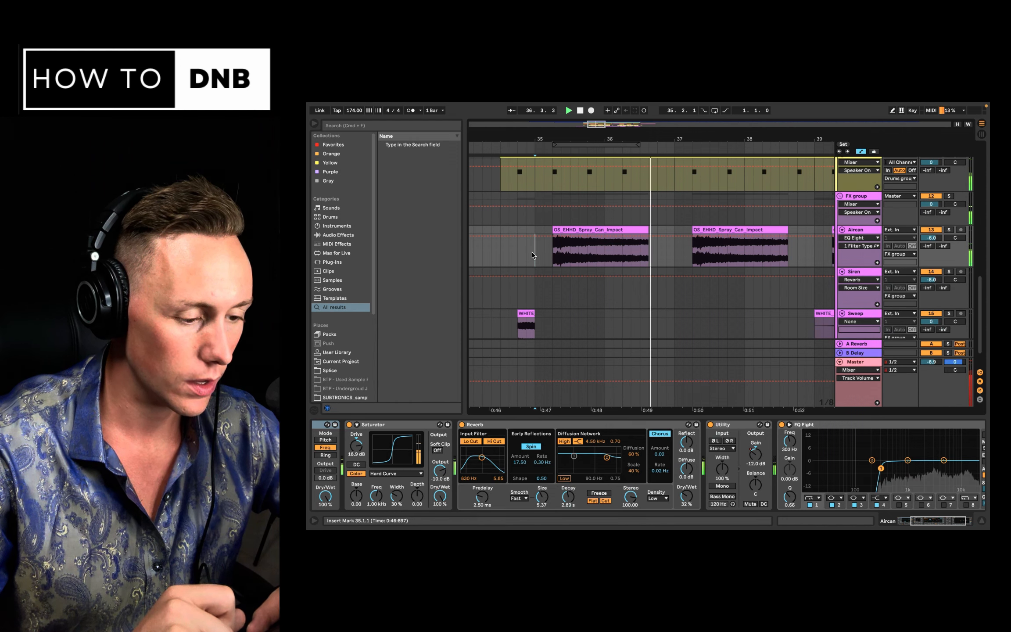
{"action": "key", "text": "space"}
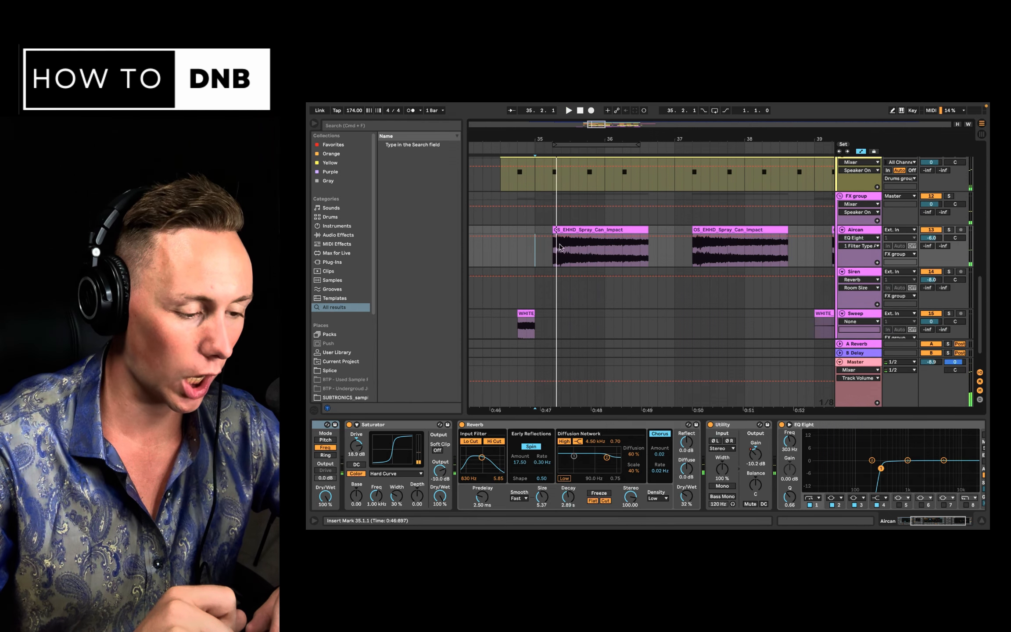
{"action": "key", "text": "space"}
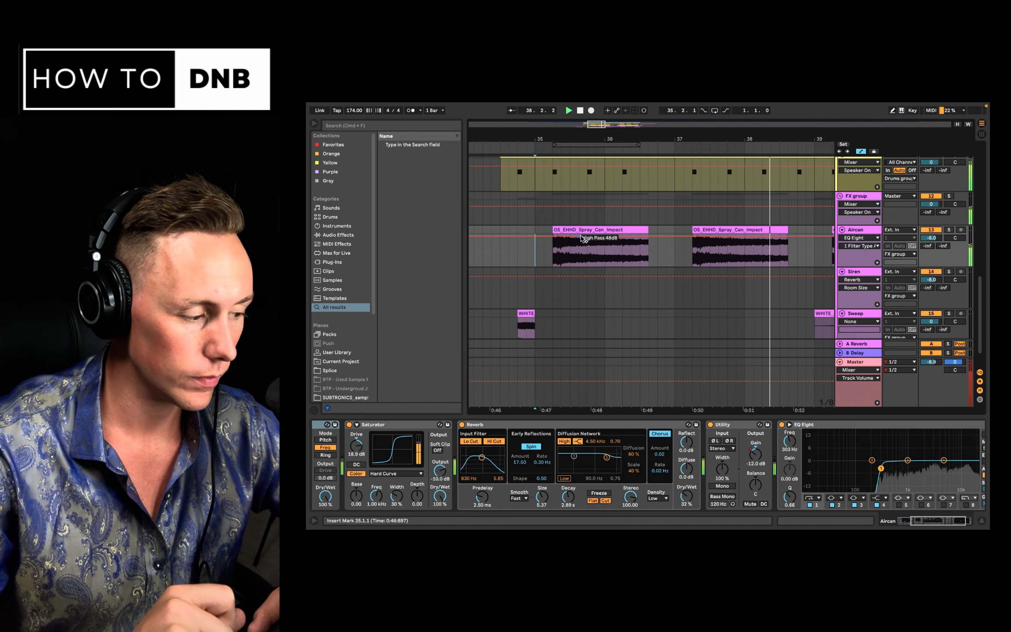
{"action": "key", "text": "space"}
Listen to the third Aircan impact from 39.2.1 through to bar 41 in the full arrangement
{"action": "scroll", "coordinate": [710, 239], "scroll_direction": "right", "scroll_amount": 3}
{"action": "scroll", "coordinate": [702, 241], "scroll_direction": "down", "scroll_amount": 2}
{"action": "left_click", "coordinate": [673, 252]}
{"action": "key", "text": "space"}
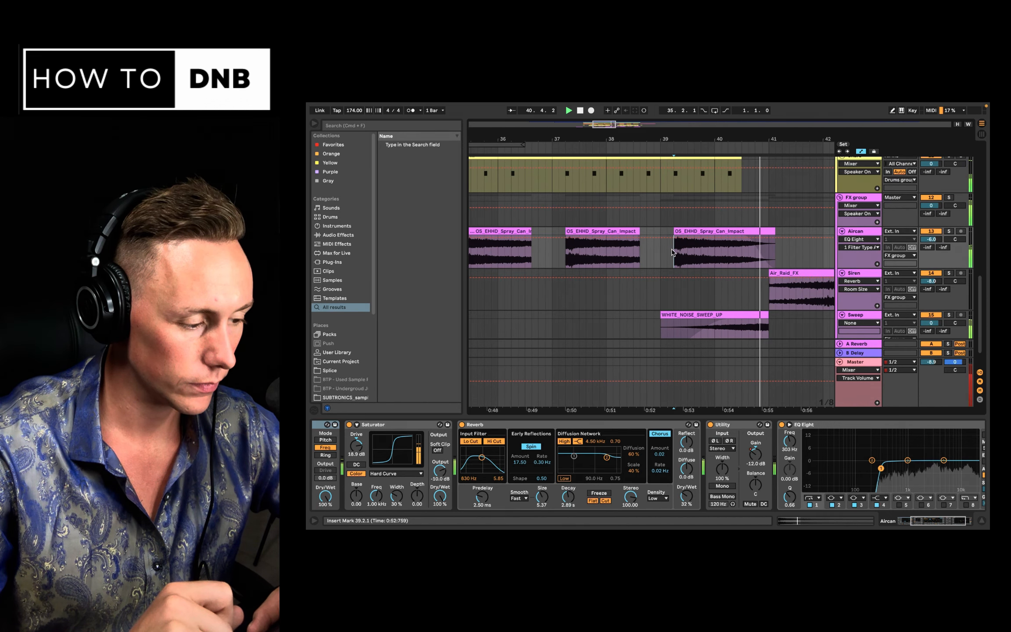
{"action": "key", "text": "space"}
Examine how the Aircan clips are spaced against the kick and snare patterns around bar 41
{"action": "scroll", "coordinate": [745, 254], "scroll_direction": "down", "scroll_amount": 3}
{"action": "scroll", "coordinate": [746, 254], "scroll_direction": "right", "scroll_amount": 5}
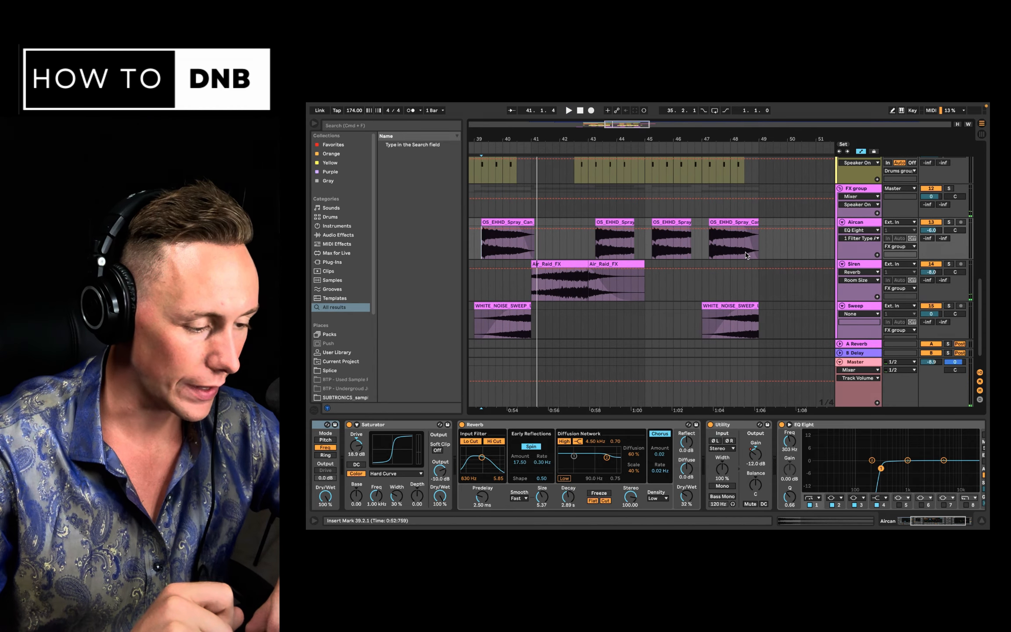
{"action": "scroll", "coordinate": [632, 233], "scroll_direction": "left", "scroll_amount": 6}
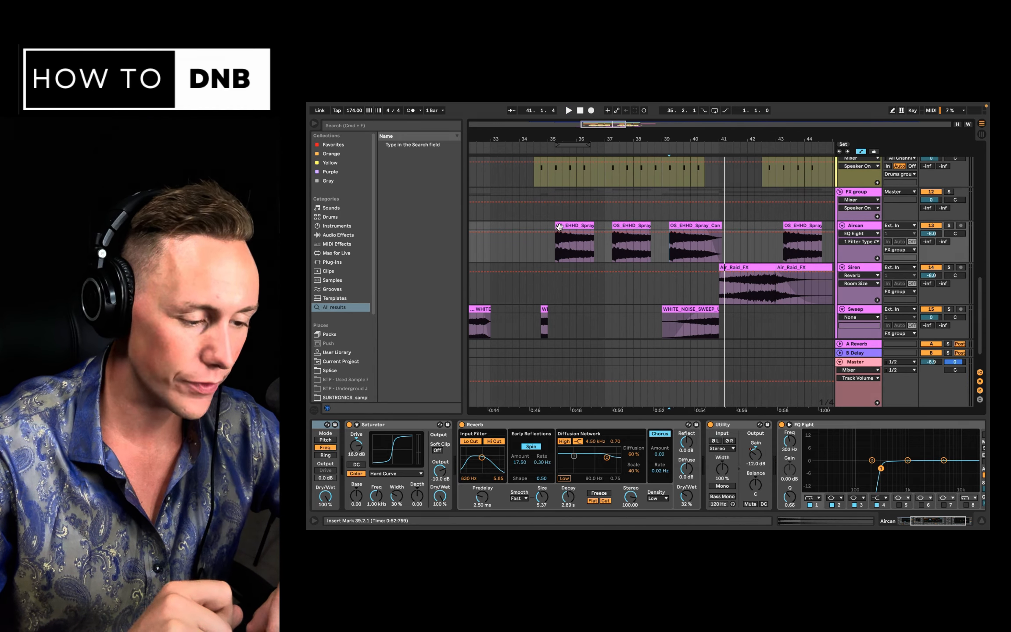
{"action": "scroll", "coordinate": [695, 262], "scroll_direction": "right", "scroll_amount": 2}
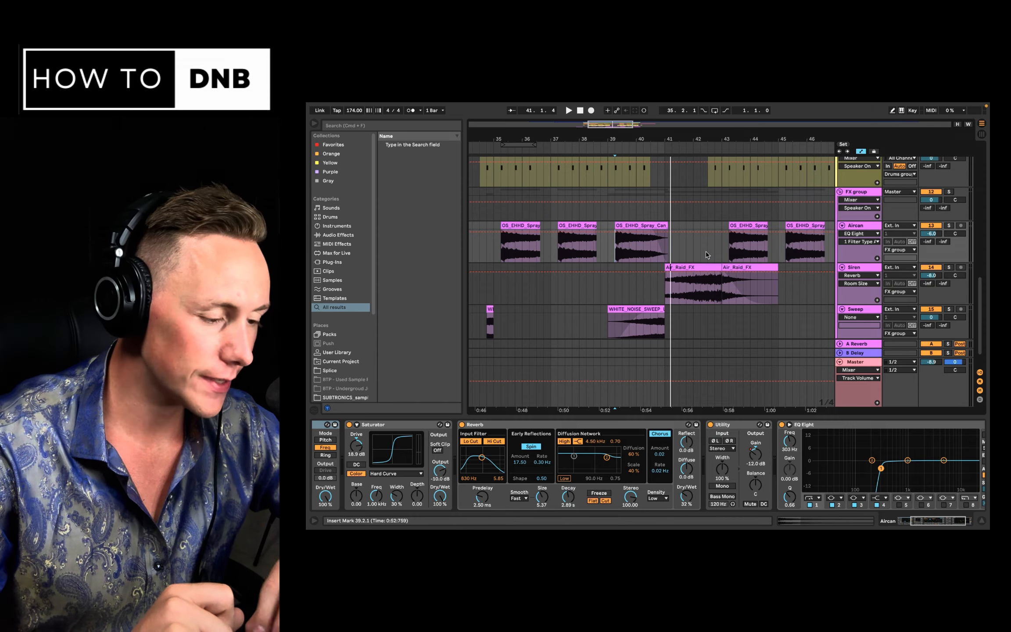
{"action": "scroll", "coordinate": [705, 251], "scroll_direction": "up", "scroll_amount": 15}
{"action": "scroll", "coordinate": [705, 251], "scroll_direction": "down", "scroll_amount": 5}
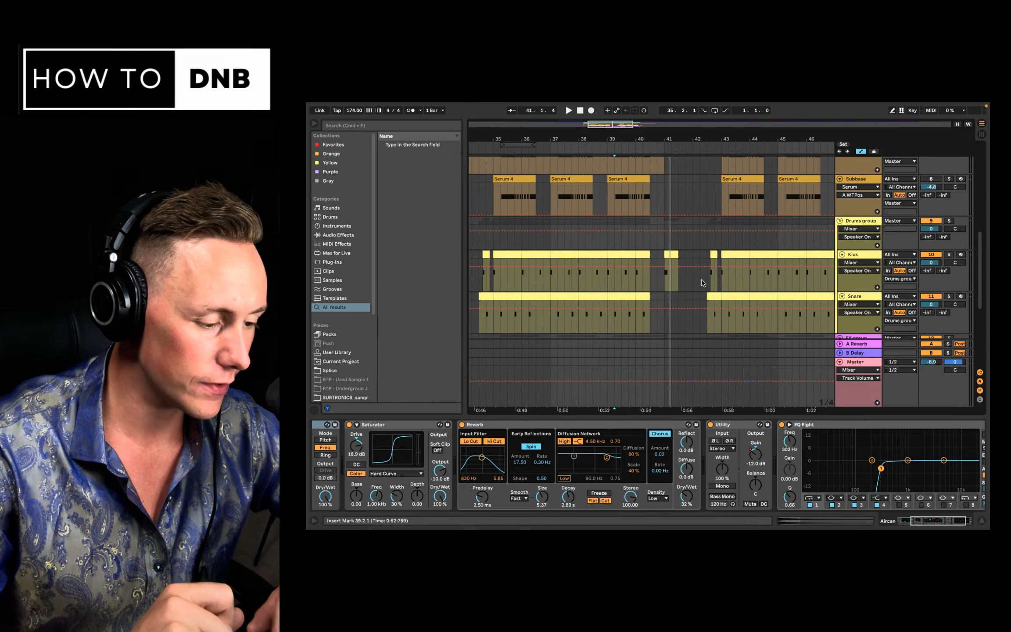
{"action": "scroll", "coordinate": [702, 283], "scroll_direction": "down", "scroll_amount": 6}
Select the first Air_Raid_FX clip from bar 41 to 43, solo the Siren track and play it
{"action": "left_click", "coordinate": [670, 248]}
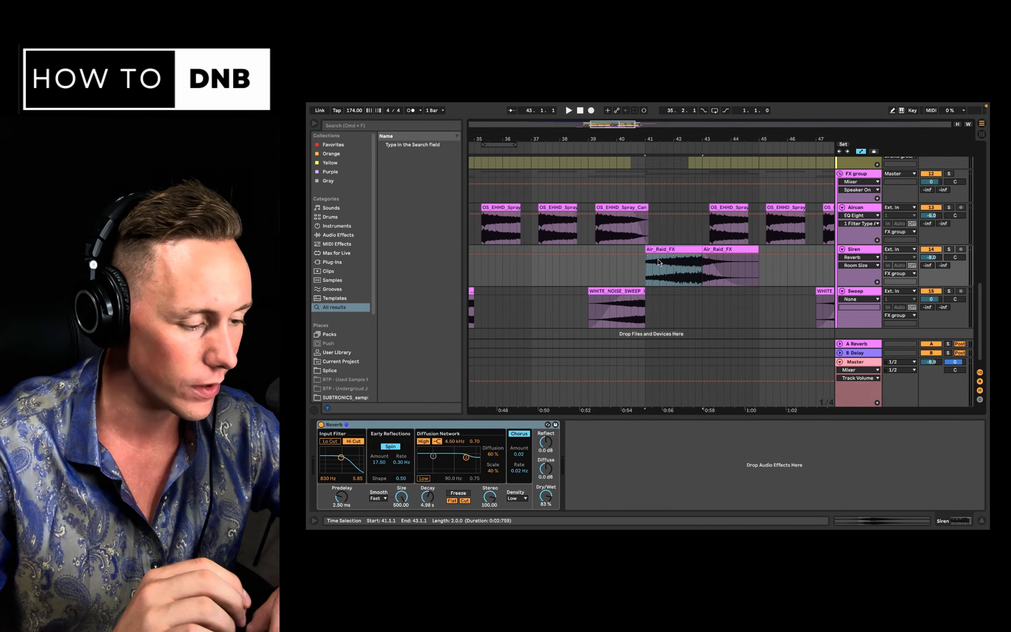
{"action": "left_click", "coordinate": [948, 249]}
{"action": "key", "text": "space"}
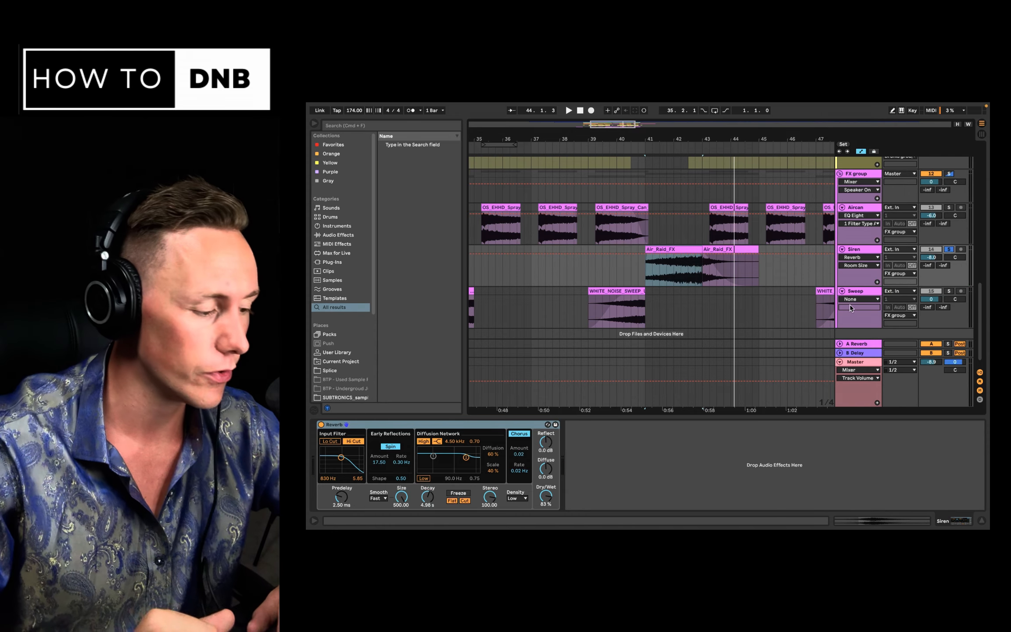
Select the short white noise clip at 34.4.1 on the Sweep track and unsolo the Siren track
{"action": "scroll", "coordinate": [852, 292], "scroll_direction": "down", "scroll_amount": 1}
{"action": "scroll", "coordinate": [826, 291], "scroll_direction": "left", "scroll_amount": 5}
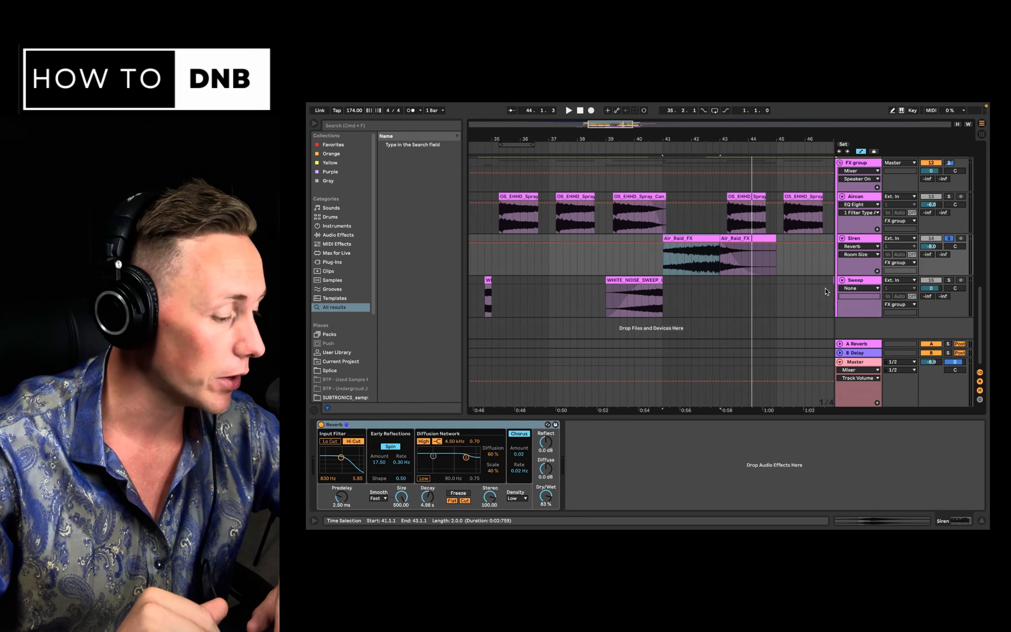
{"action": "scroll", "coordinate": [826, 292], "scroll_direction": "left", "scroll_amount": 6}
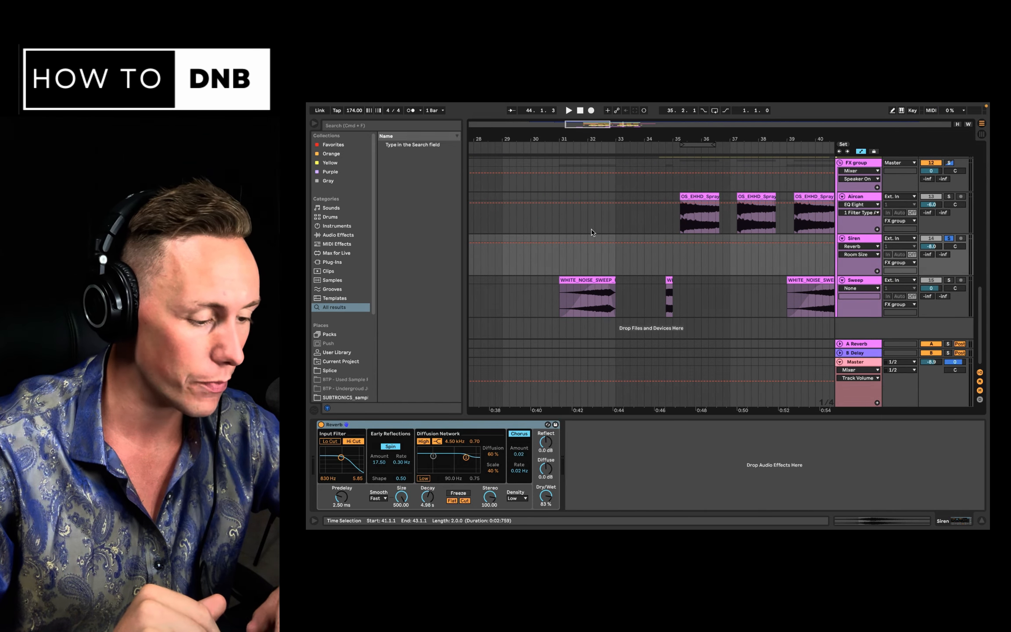
{"action": "scroll", "coordinate": [676, 297], "scroll_direction": "right", "scroll_amount": 1}
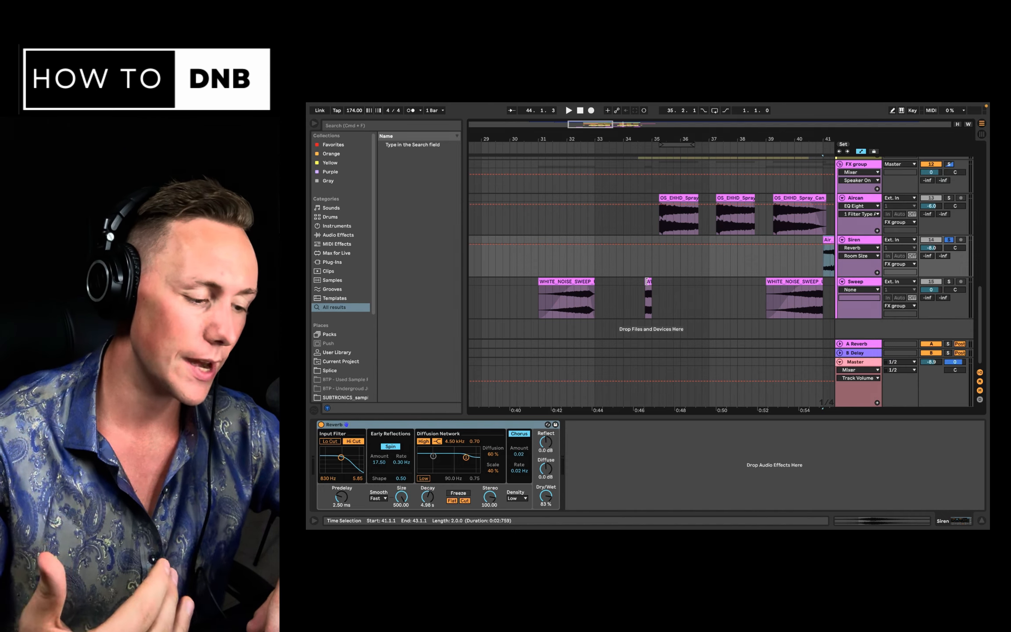
{"action": "left_click", "coordinate": [648, 283]}
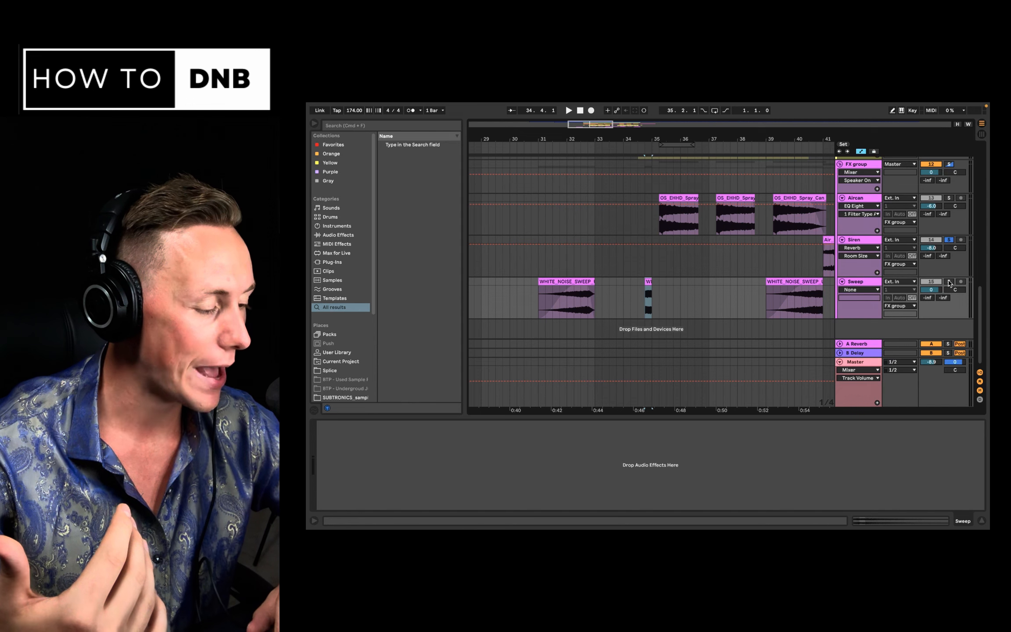
{"action": "left_click", "coordinate": [949, 240]}
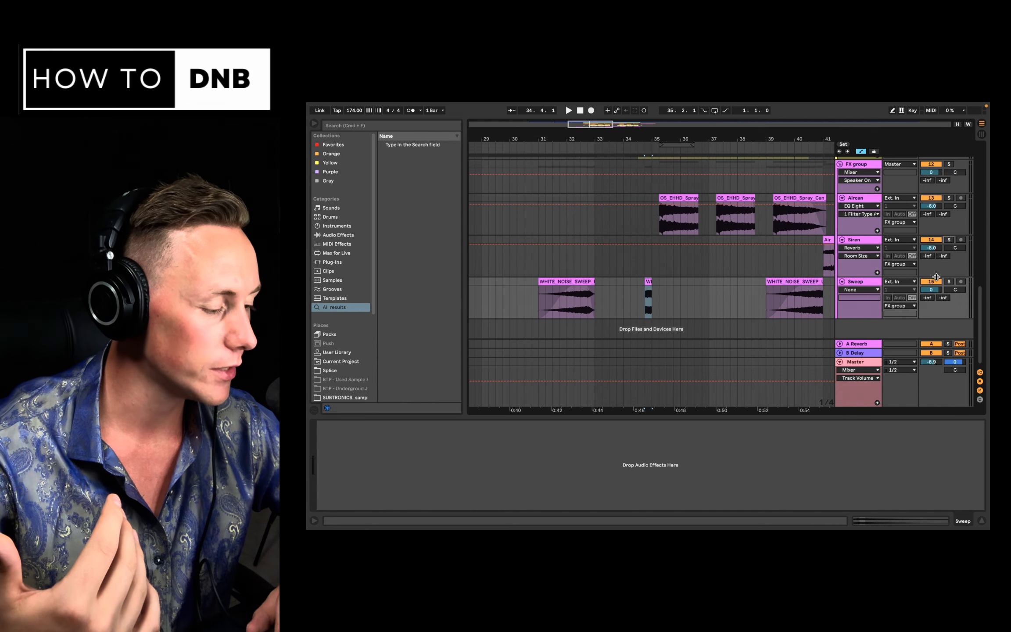
Play the arrangement from 34.1.1 with the Sweep track muted, and unmute the track
{"action": "left_click", "coordinate": [623, 295]}
{"action": "key", "text": "space"}
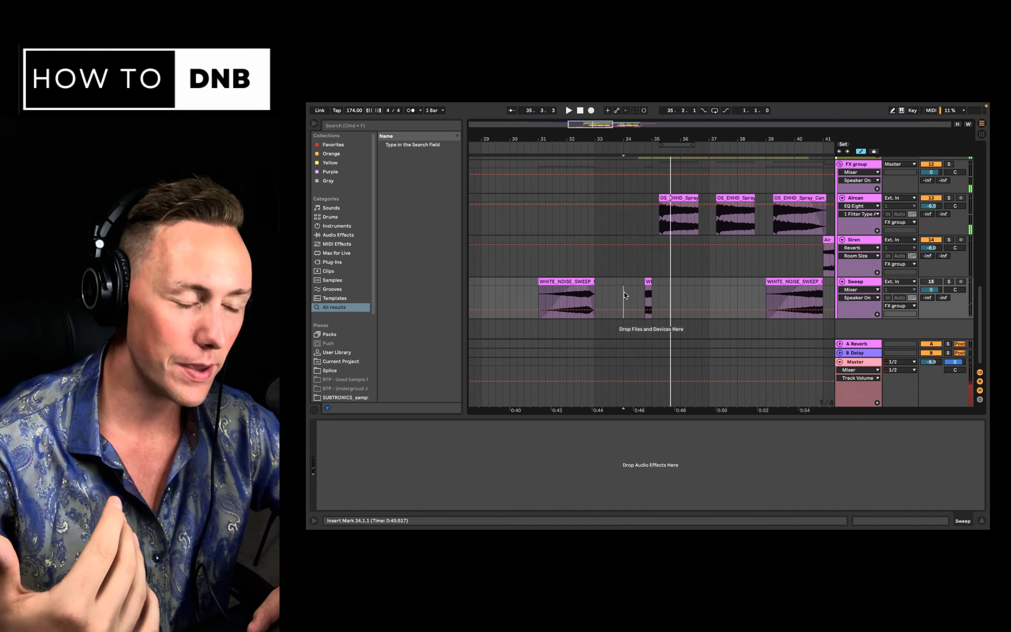
{"action": "left_click", "coordinate": [936, 283]}
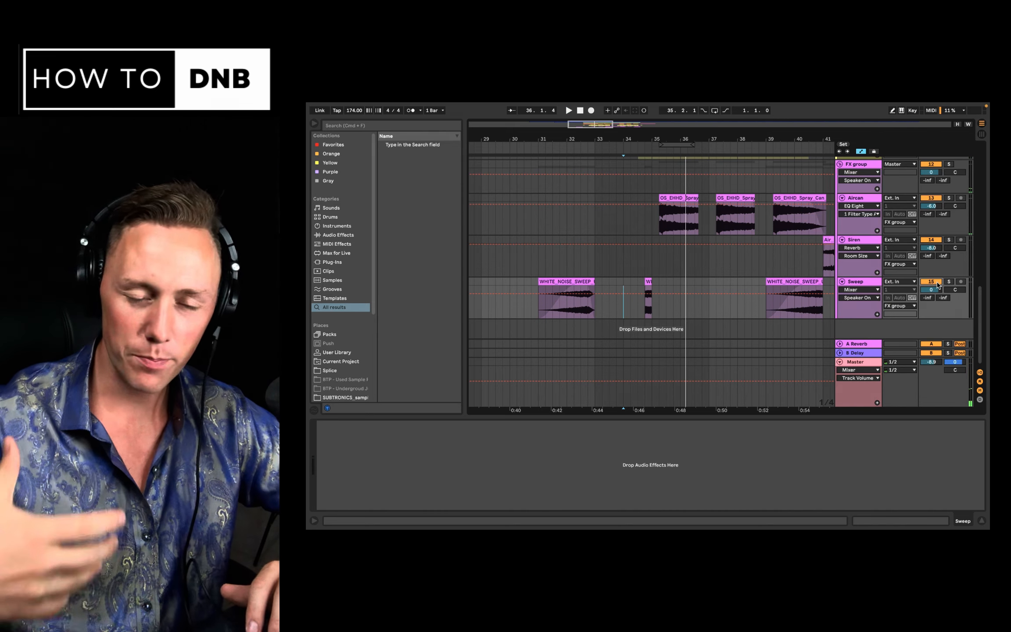
{"action": "scroll", "coordinate": [744, 301], "scroll_direction": "right", "scroll_amount": 10}
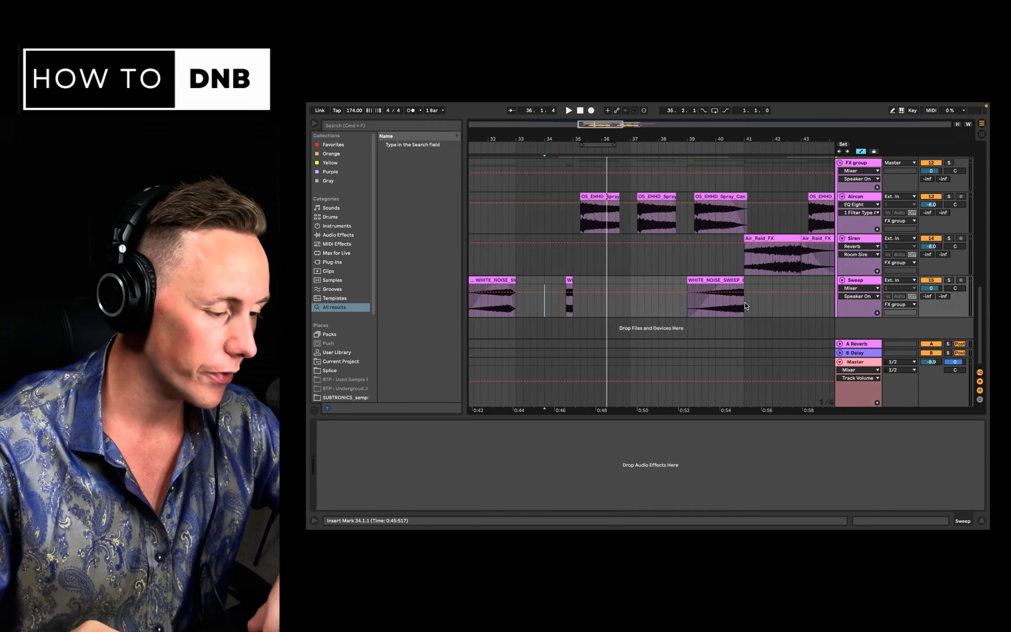